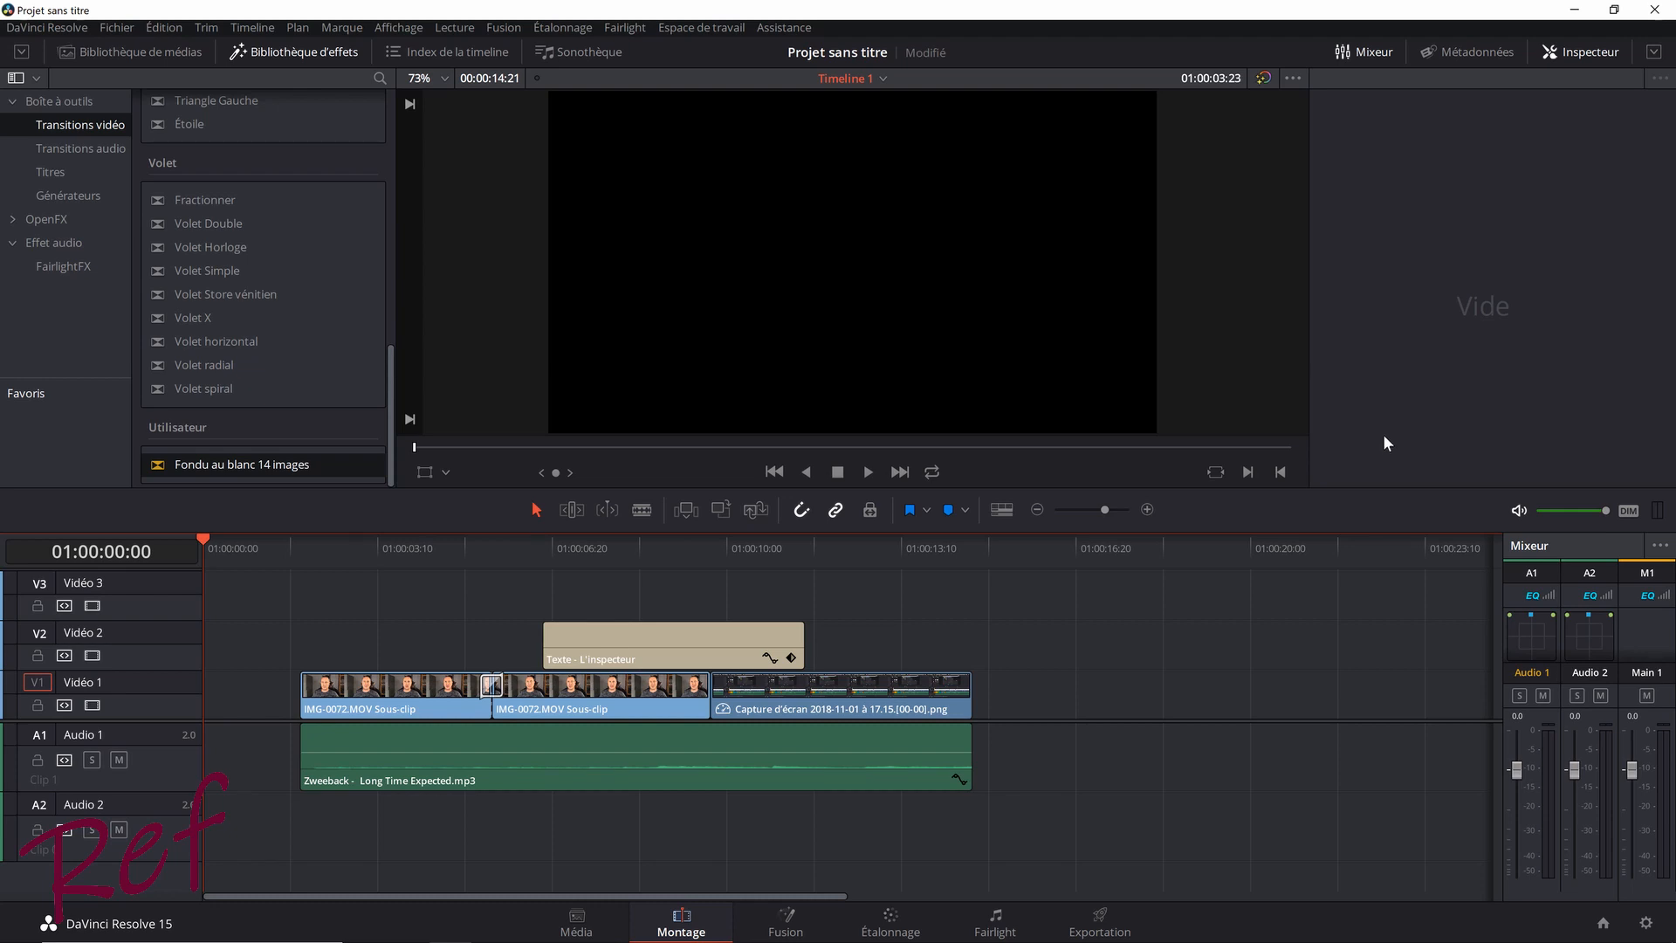
# Examine the inspector settings of the screenshot PNG clip and, with no clip selected, of the first IMG-0072.MOV clip under the playhead.
pyautogui.click(910, 696)
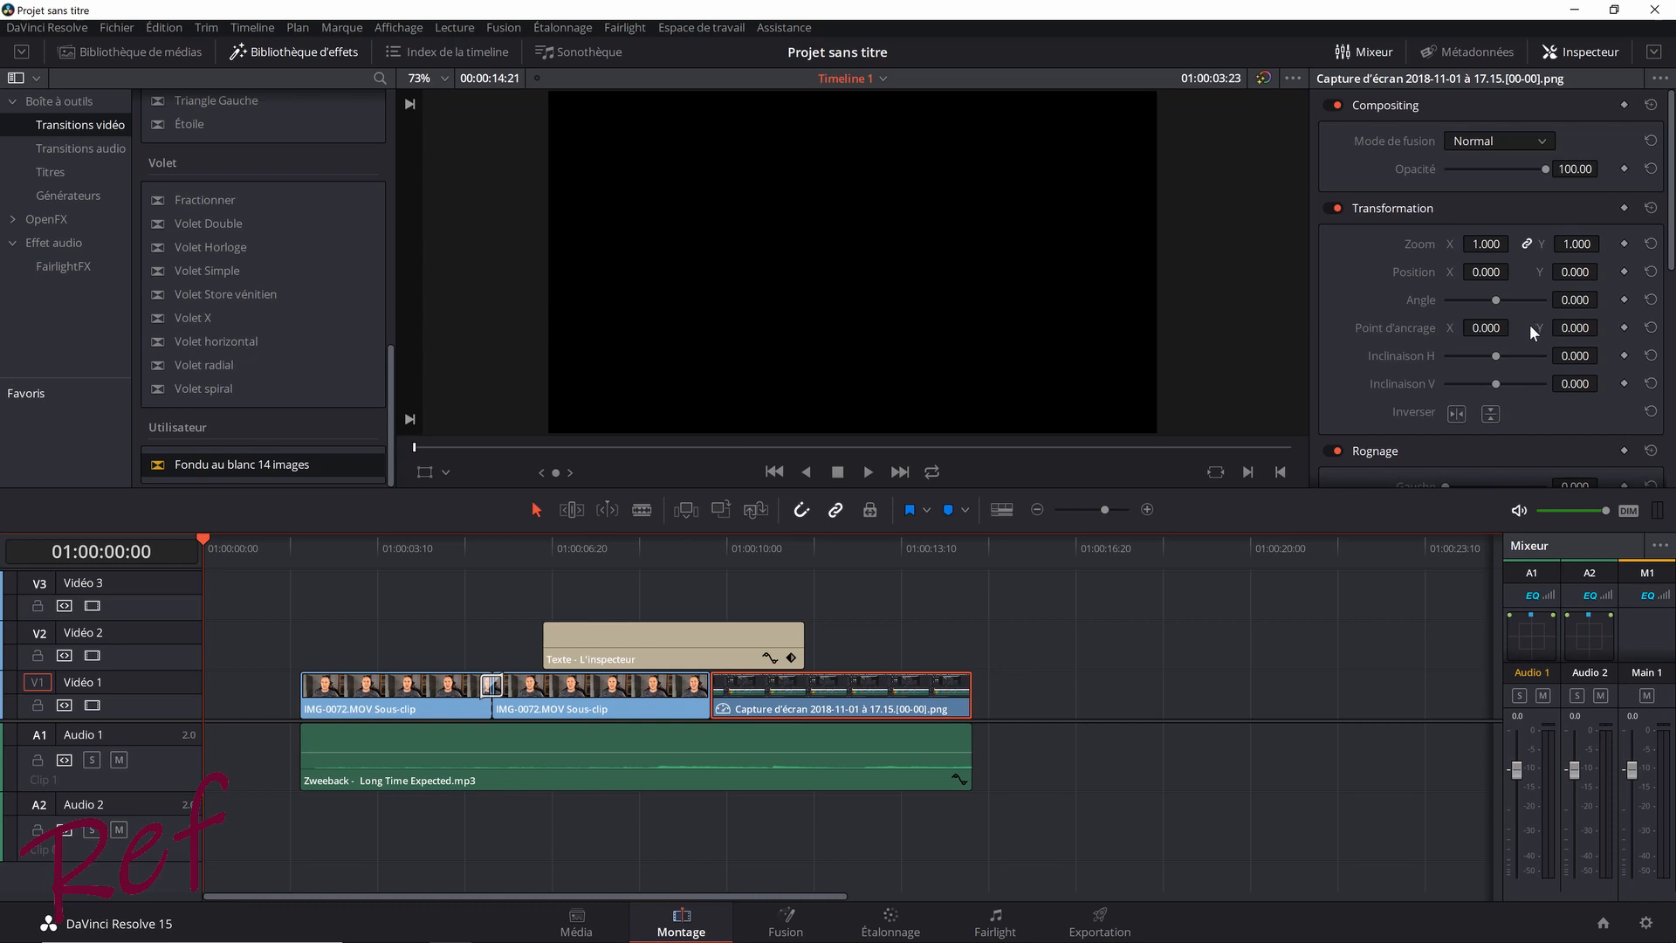
pyautogui.click(876, 586)
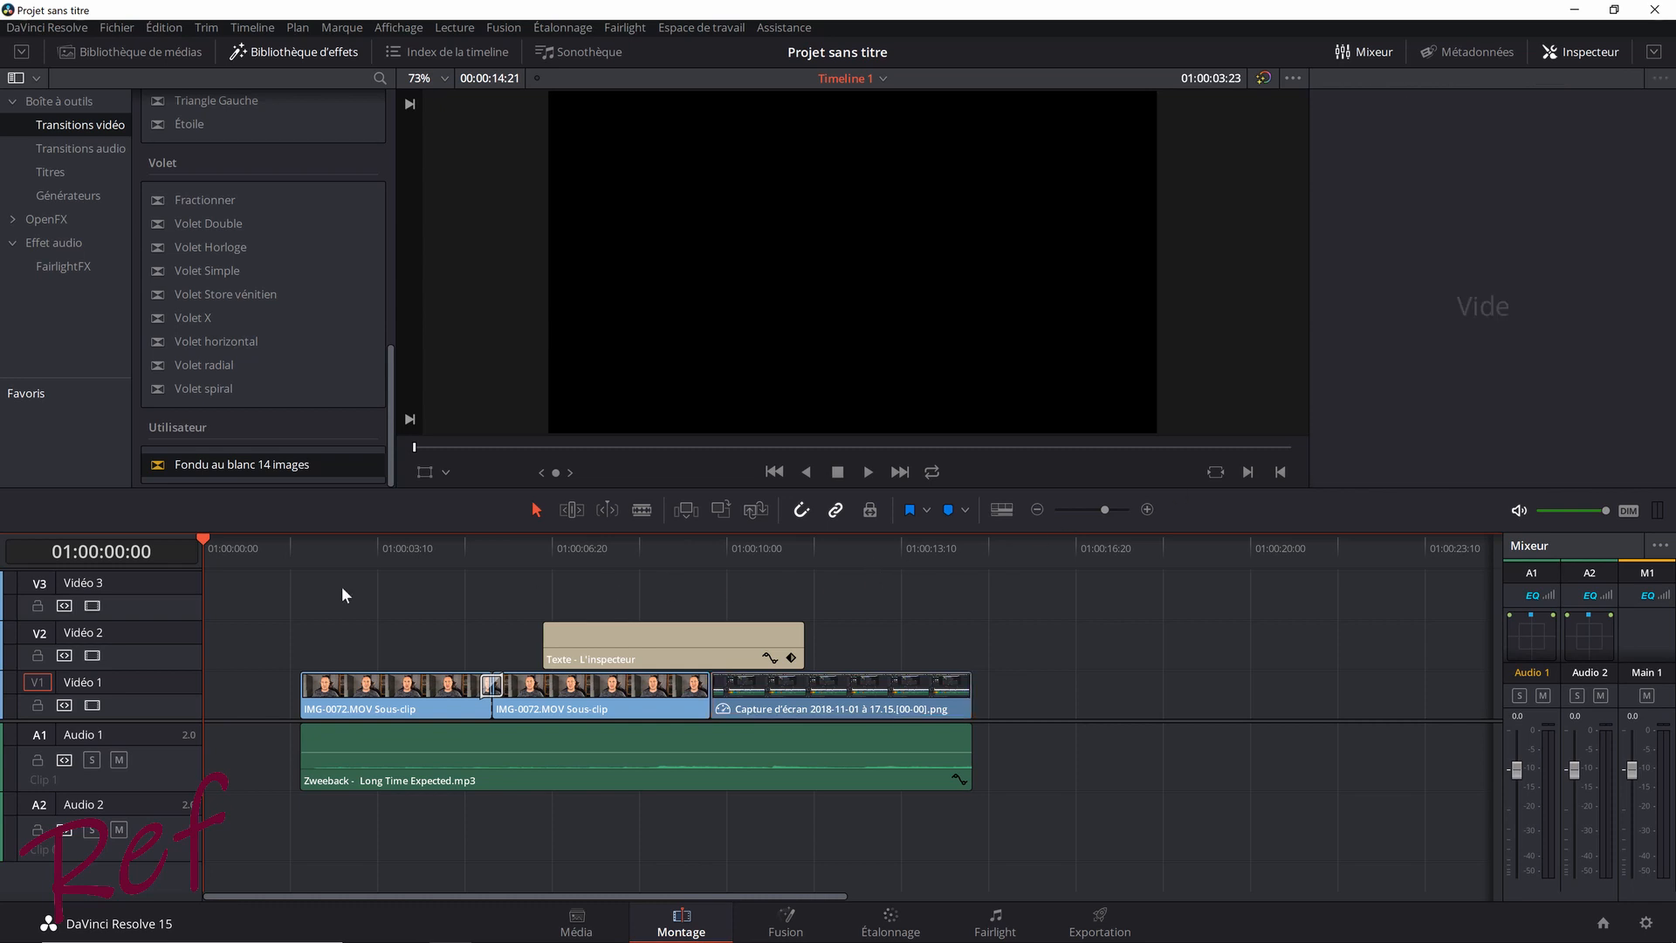
pyautogui.moveTo(199, 547); pyautogui.dragTo(398, 551)
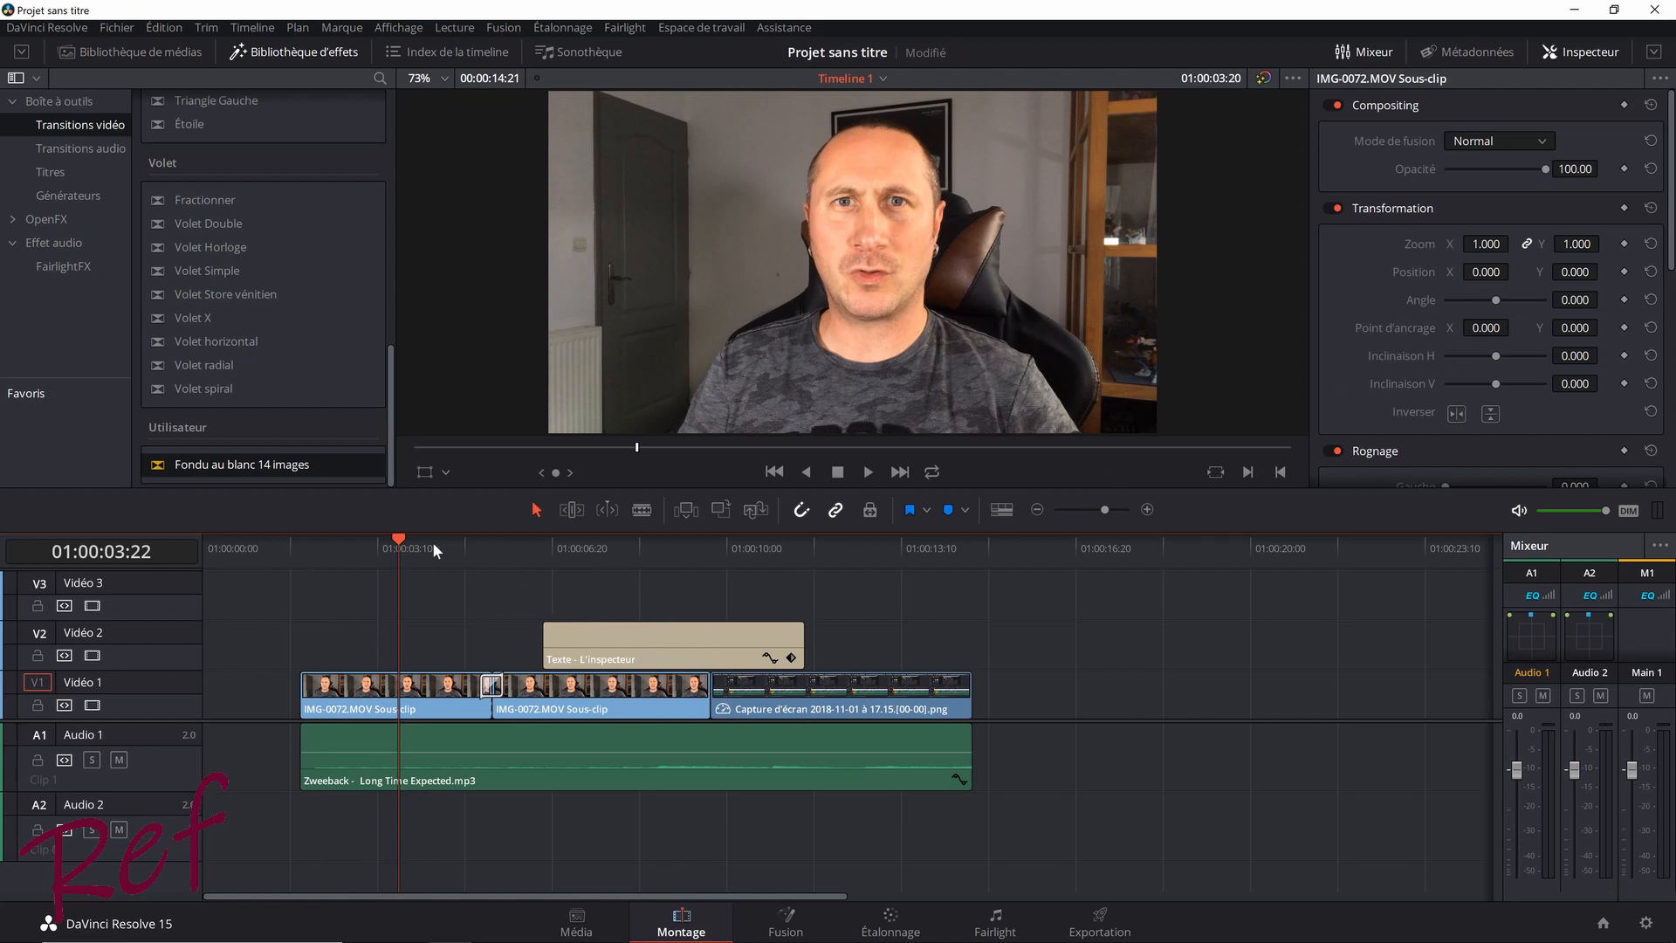
pyautogui.moveTo(401, 537); pyautogui.dragTo(637, 547)
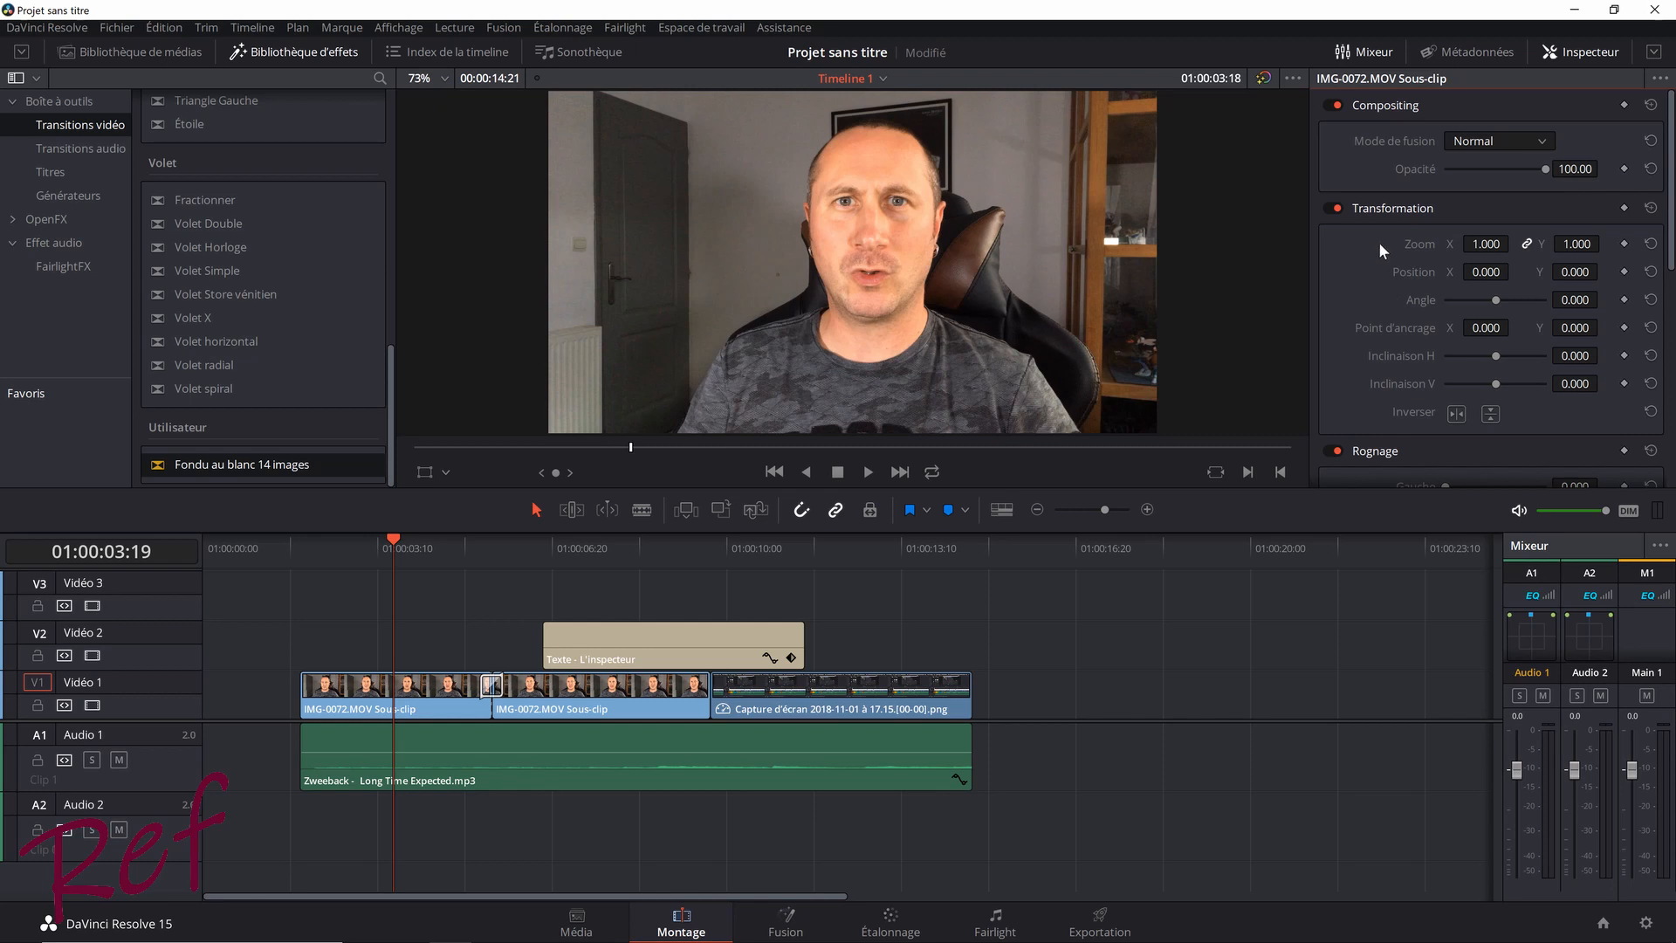
# Collapse and reopen the first clip's Transformation settings, and switch the group off and back on.
pyautogui.click(1393, 208)
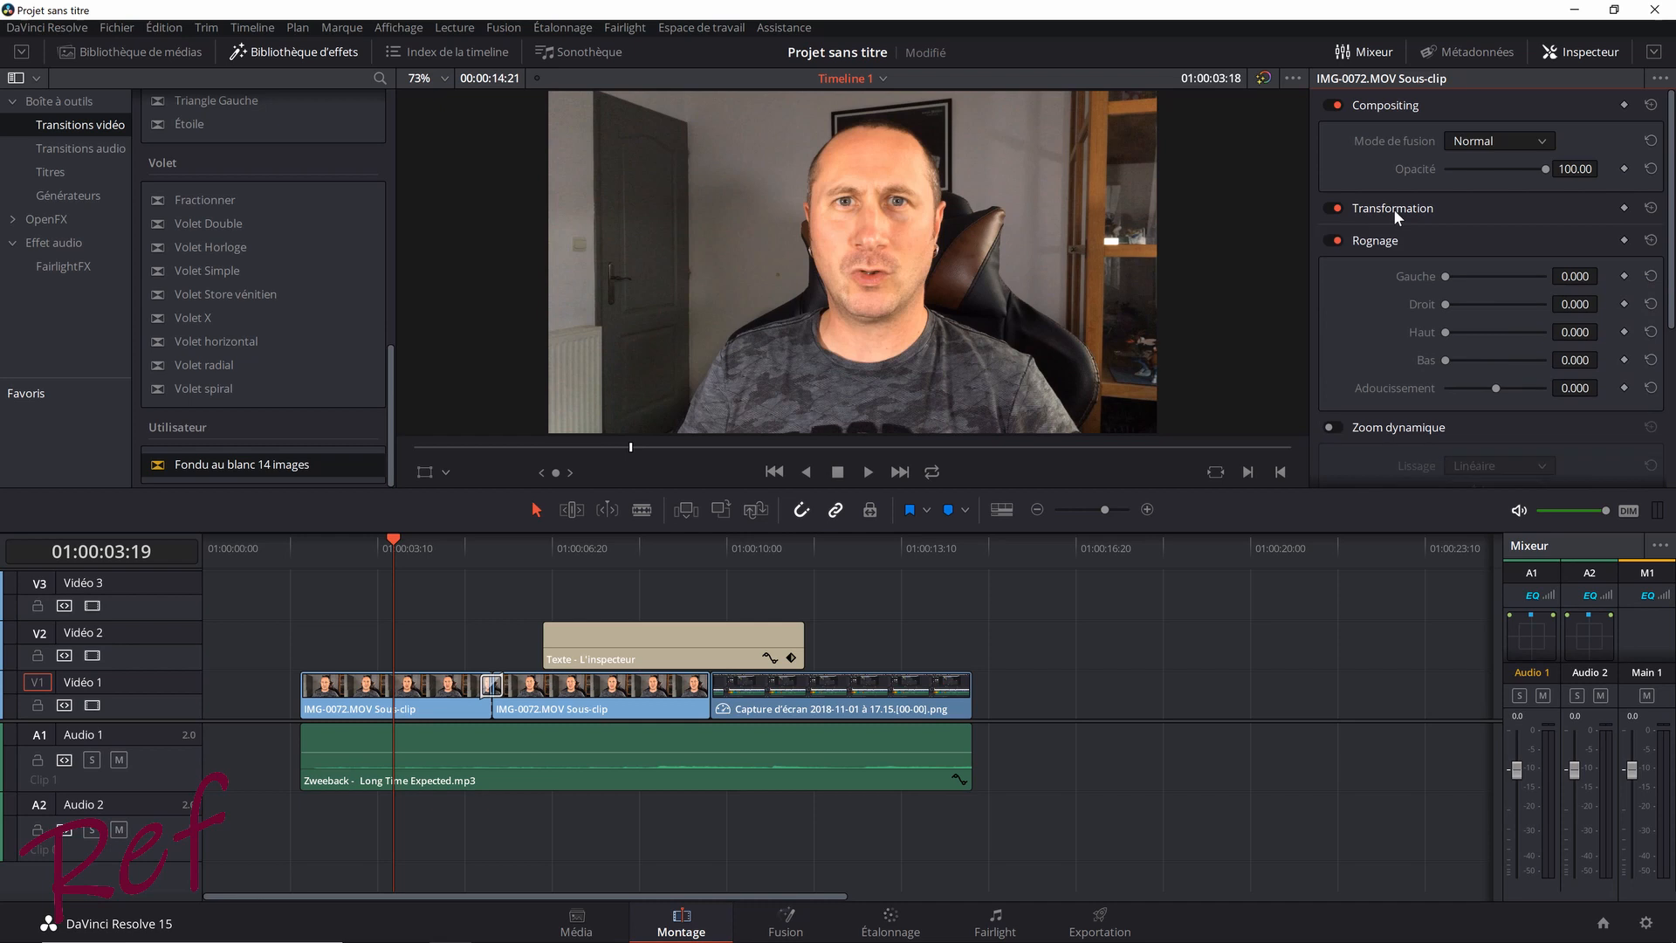
pyautogui.click(1393, 208)
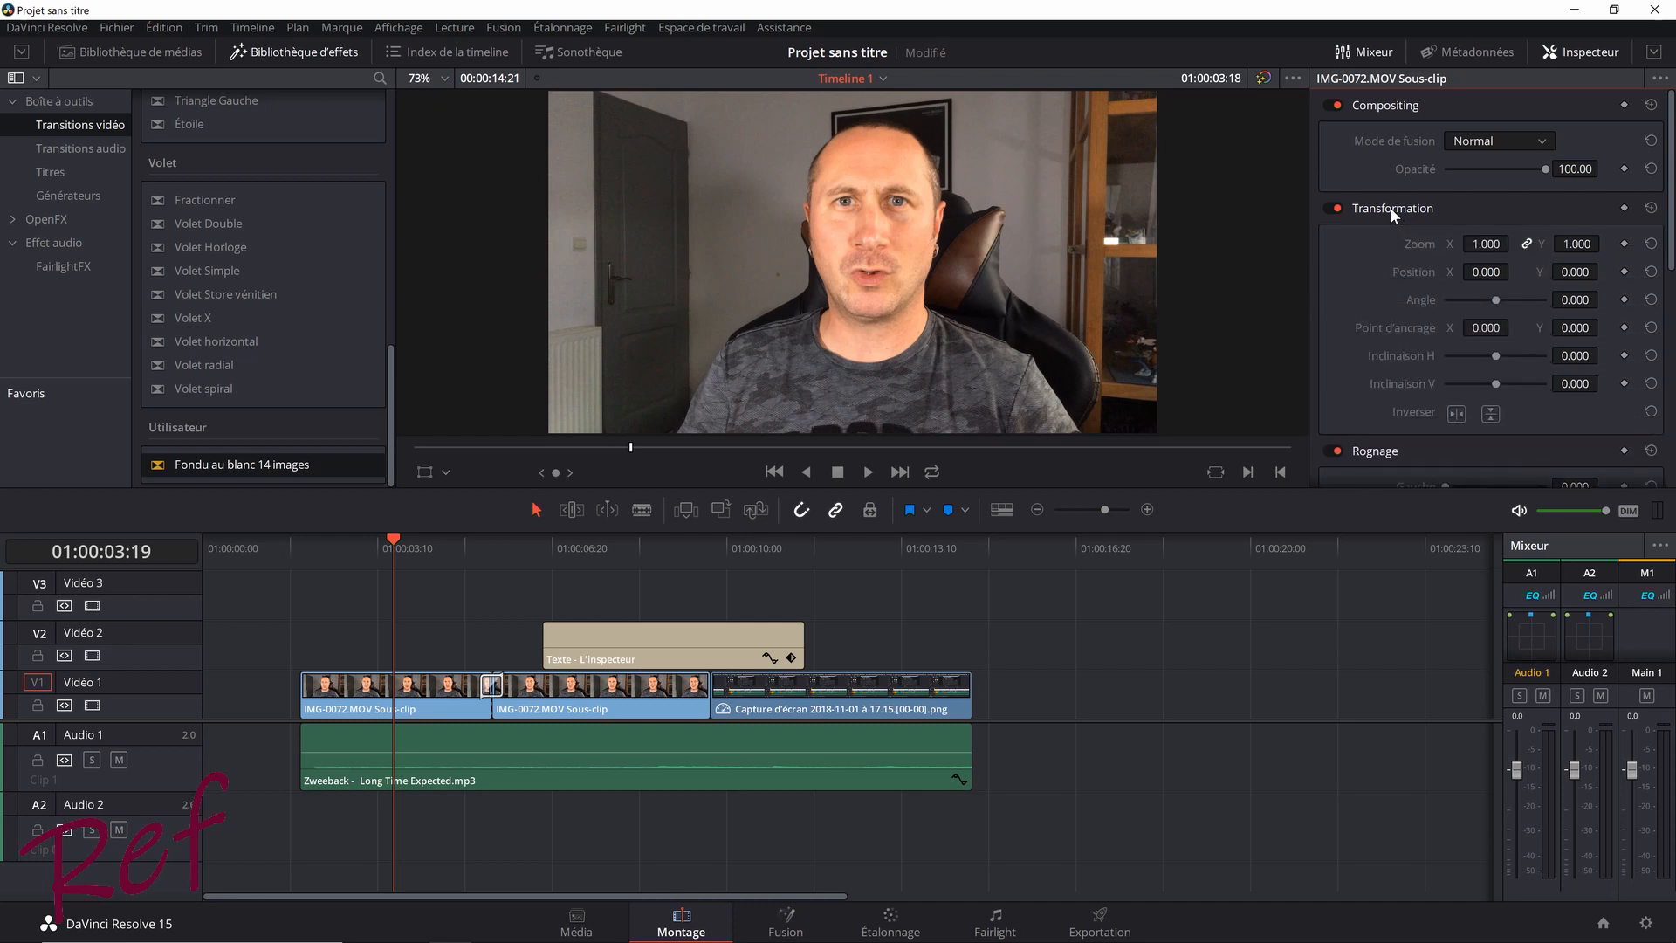
pyautogui.click(1332, 206)
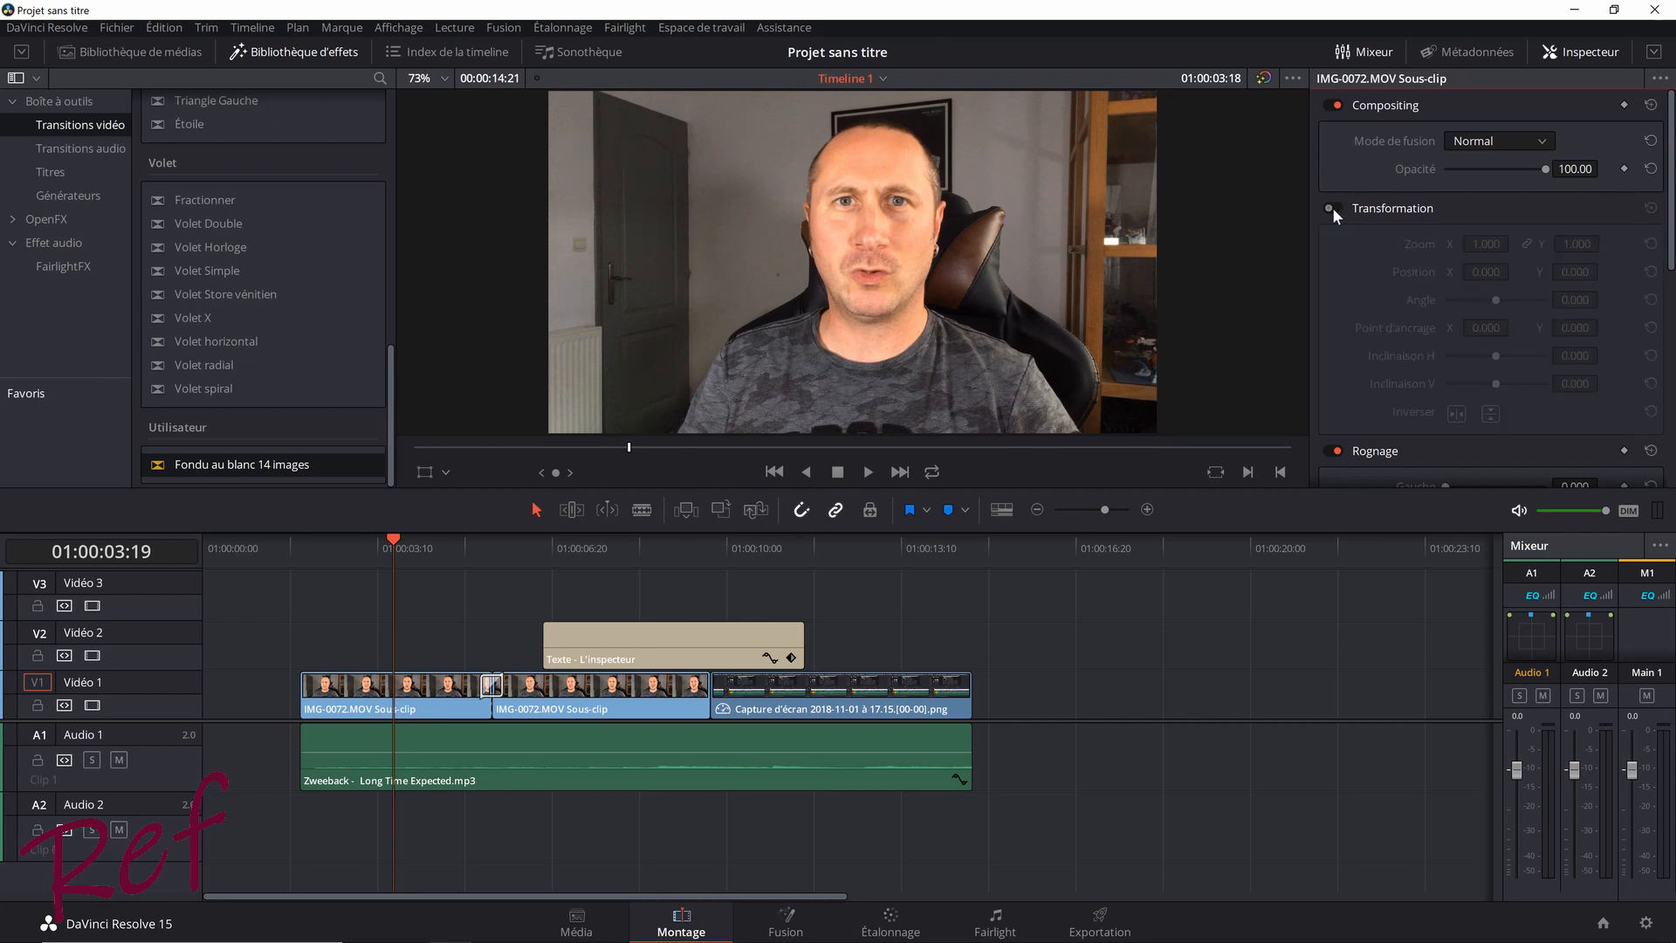
pyautogui.click(1332, 207)
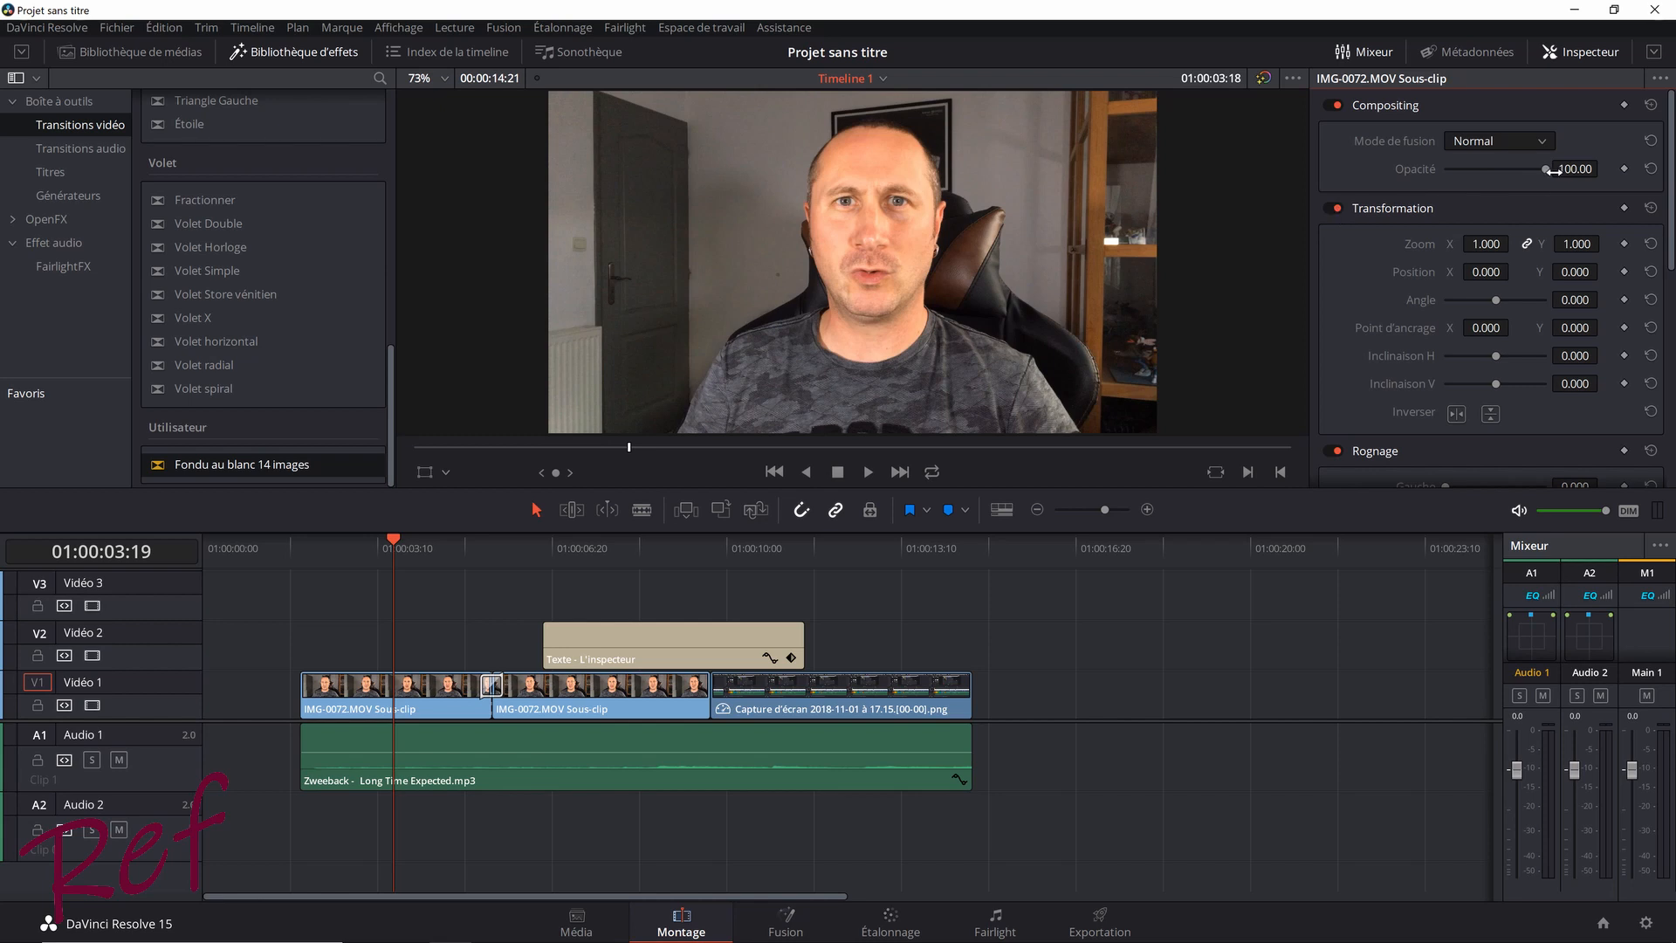
# Set the first clip's opacity to 50 and restore it to 100.
pyautogui.moveTo(1544, 170)
pyautogui.mouseDown()
pyautogui.moveTo(1450, 176)
pyautogui.moveTo(1548, 164)
pyautogui.mouseUp()
pyautogui.click(1575, 169)
pyautogui.write('50')
pyautogui.press('Return')
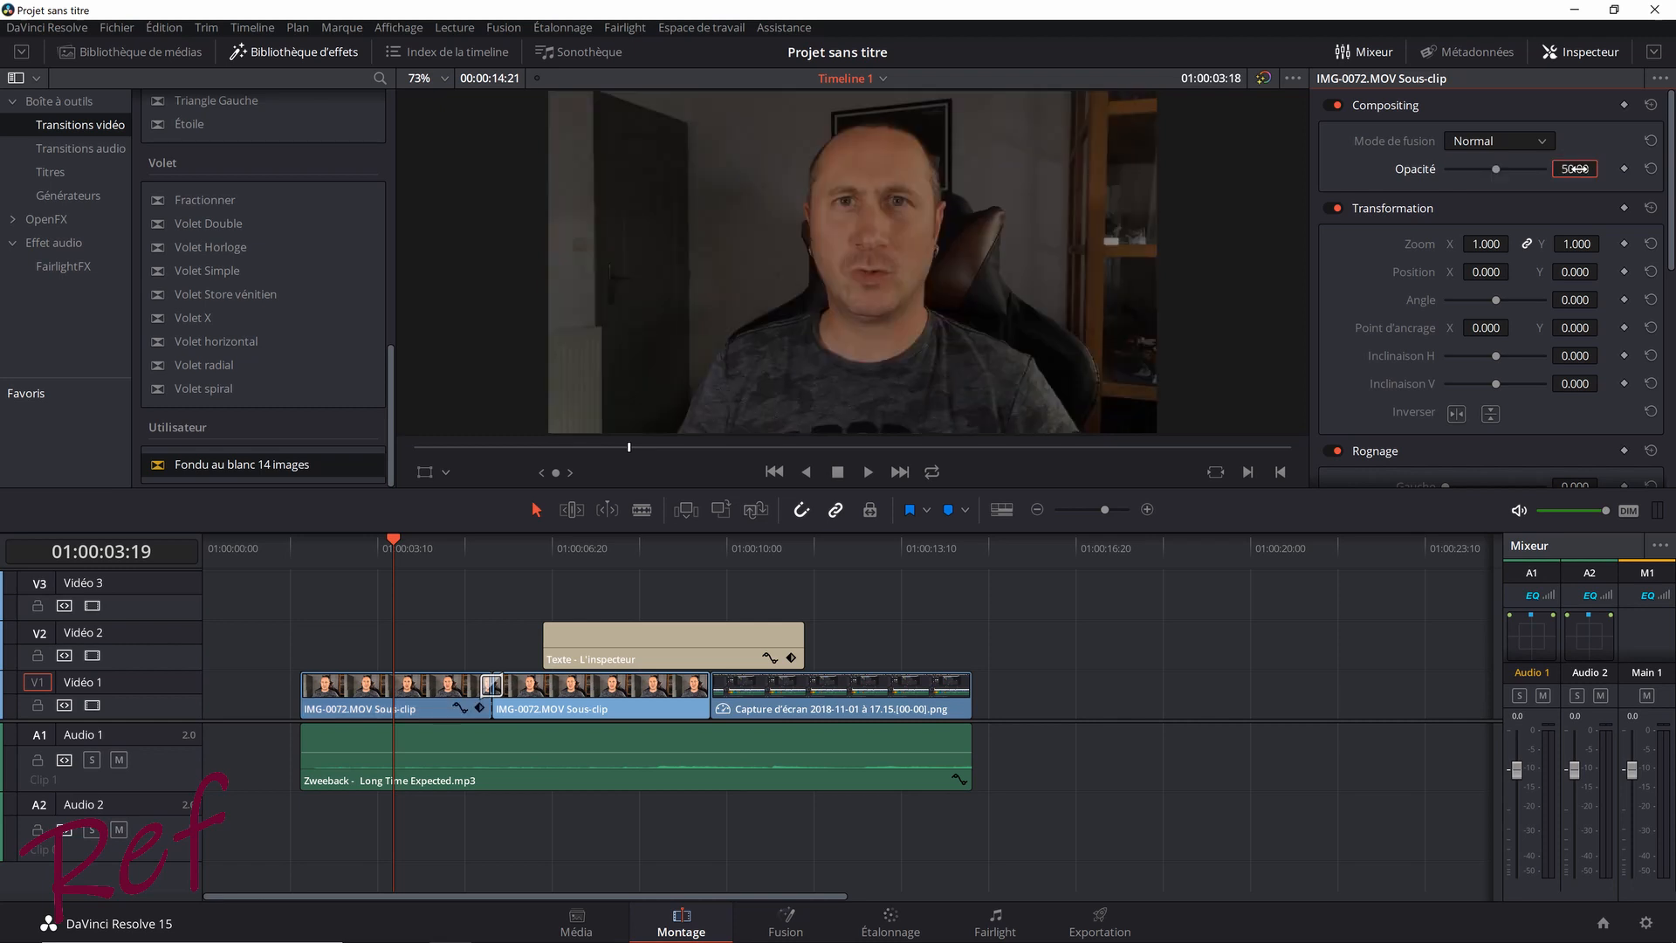
pyautogui.press('Return')
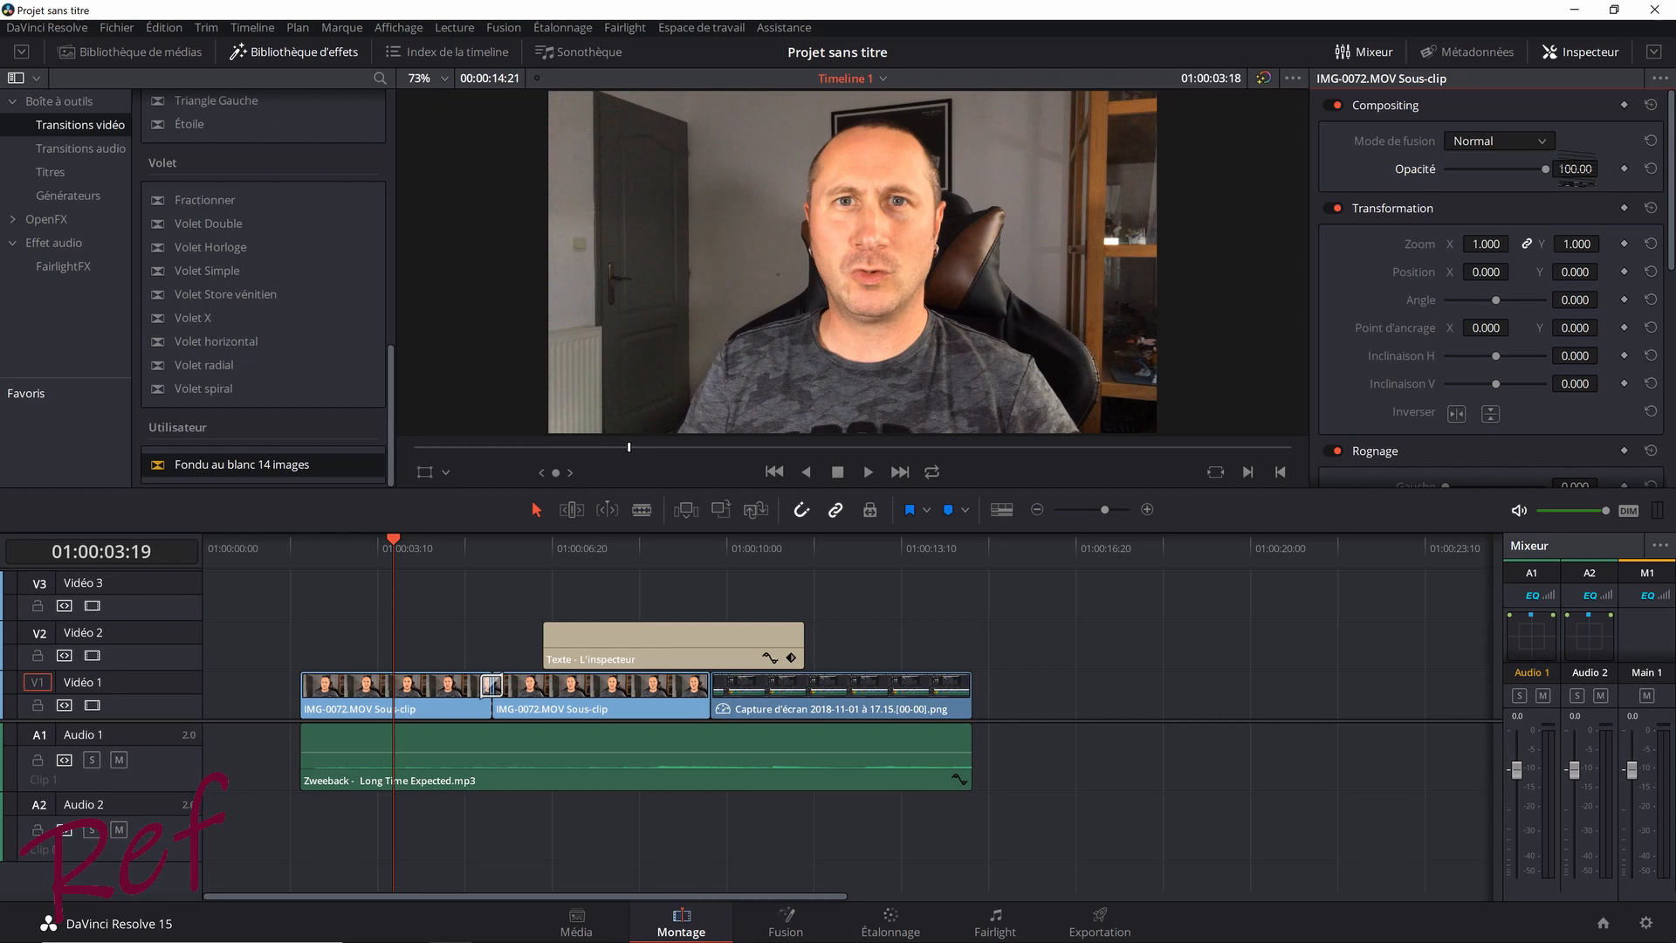
pyautogui.moveTo(1574, 182)
pyautogui.mouseDown()
pyautogui.moveTo(1503, 198)
pyautogui.moveTo(1582, 194)
pyautogui.mouseUp()
# Set the clip's zoom to 0.860, X position to 154 and angle to 7.4, and compare with Transformation off and on.
pyautogui.moveTo(1486, 244); pyautogui.dragTo(1481, 273)
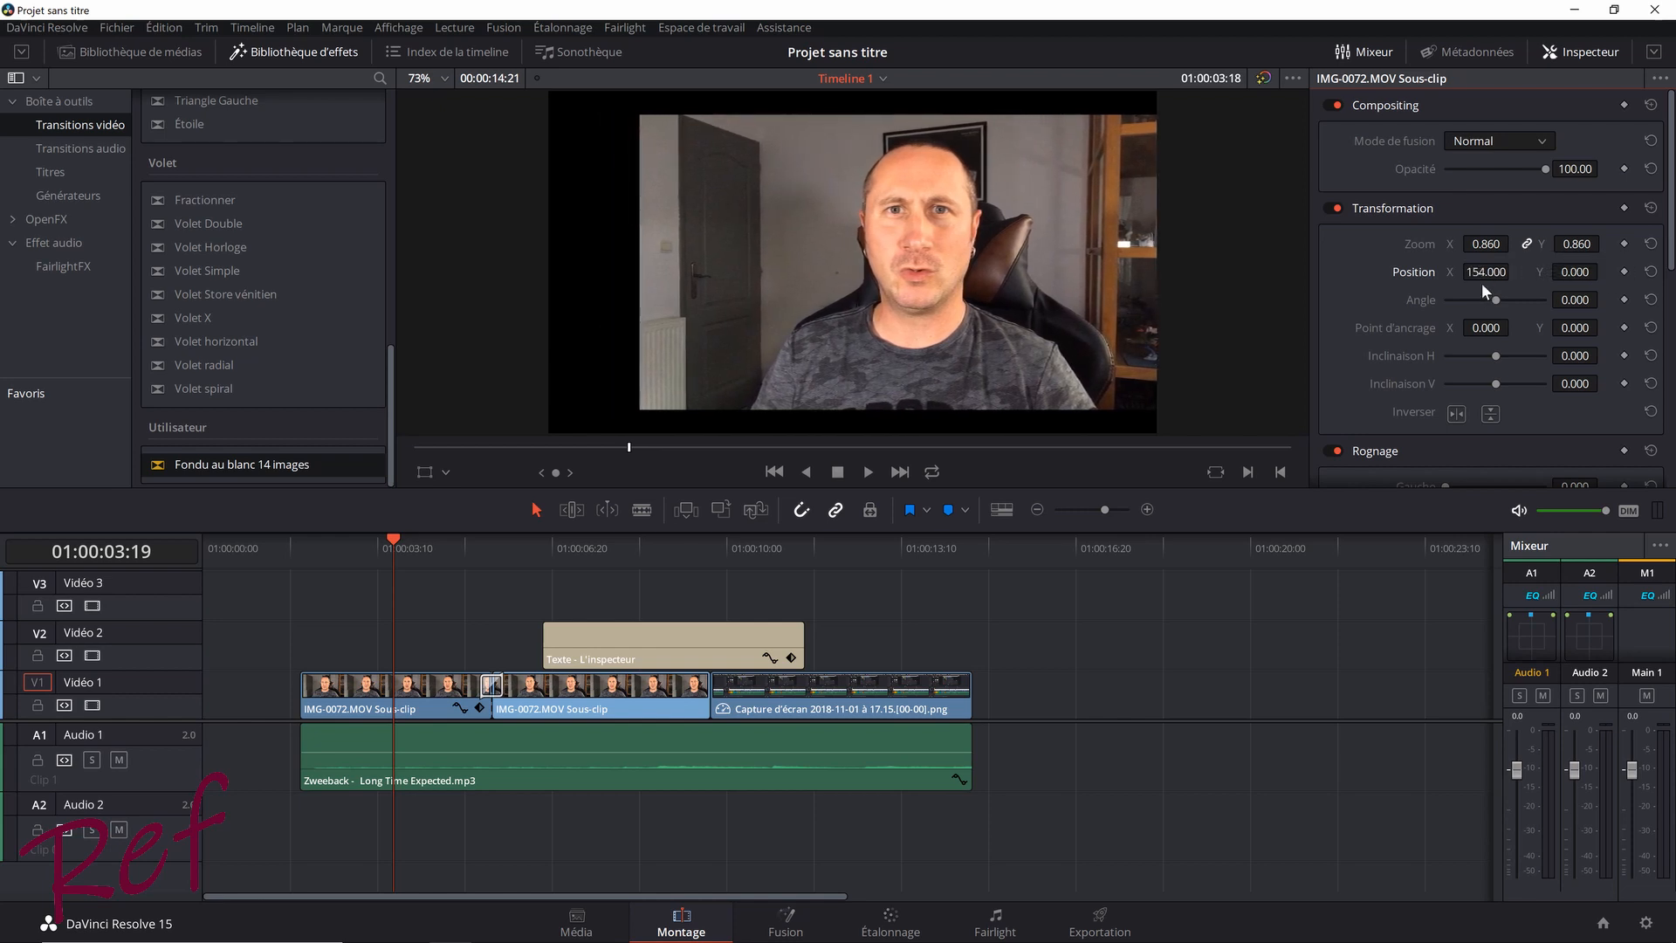
pyautogui.moveTo(1575, 300)
pyautogui.mouseDown()
pyautogui.moveTo(1603, 299)
pyautogui.moveTo(1562, 300)
pyautogui.mouseUp()
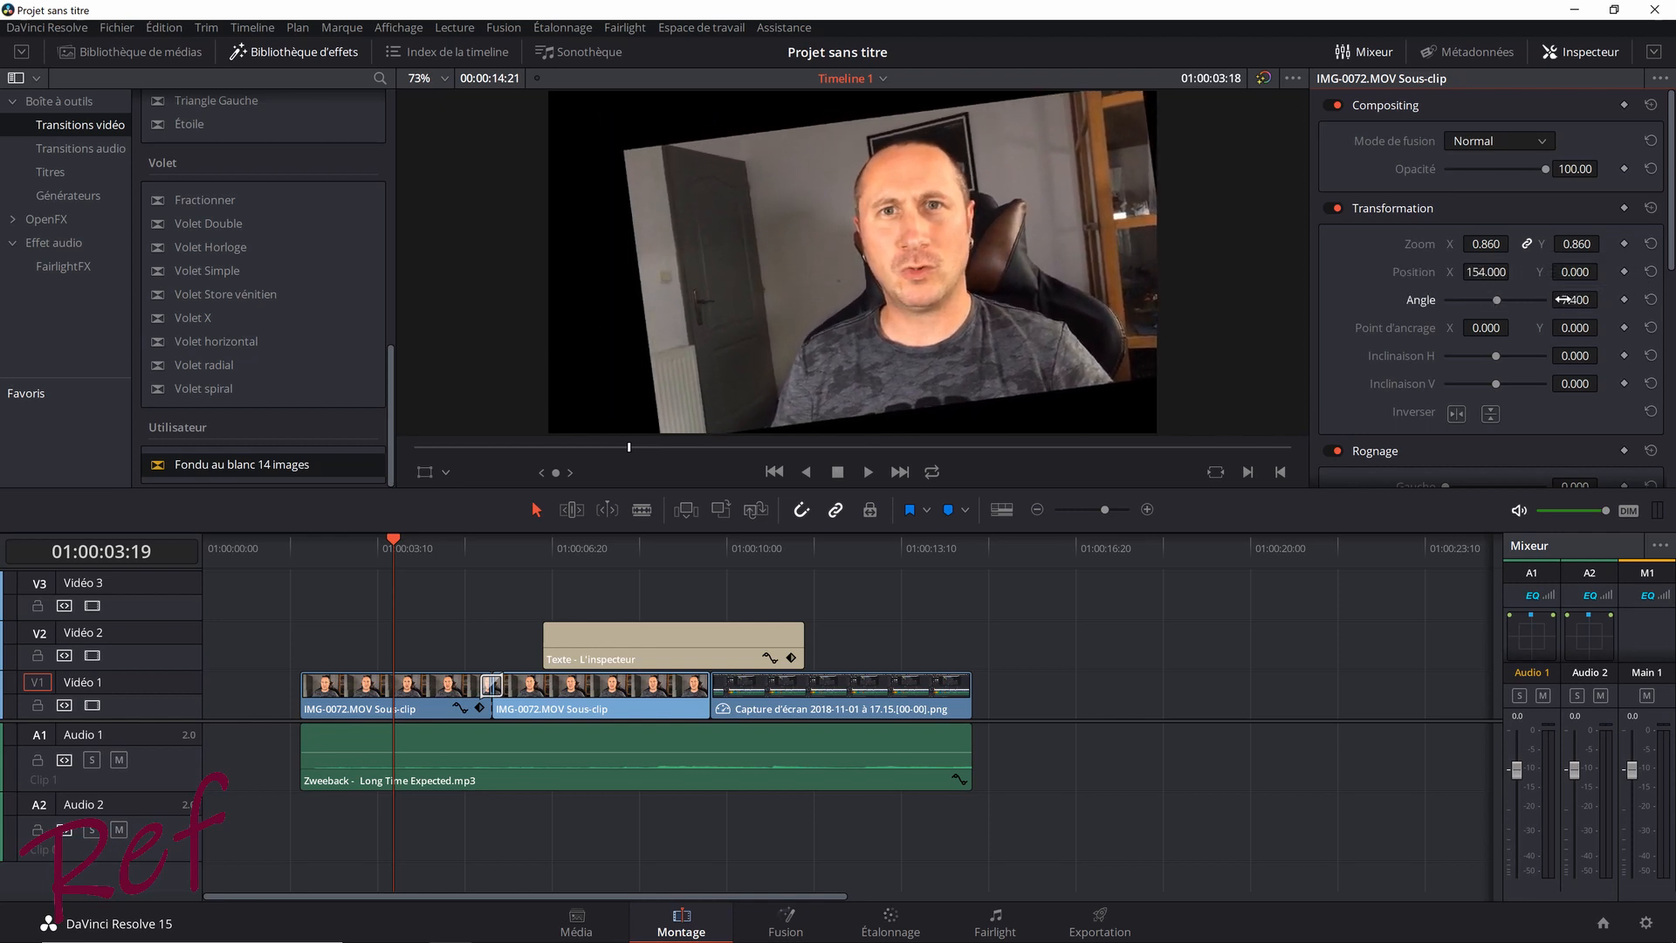
pyautogui.click(1333, 209)
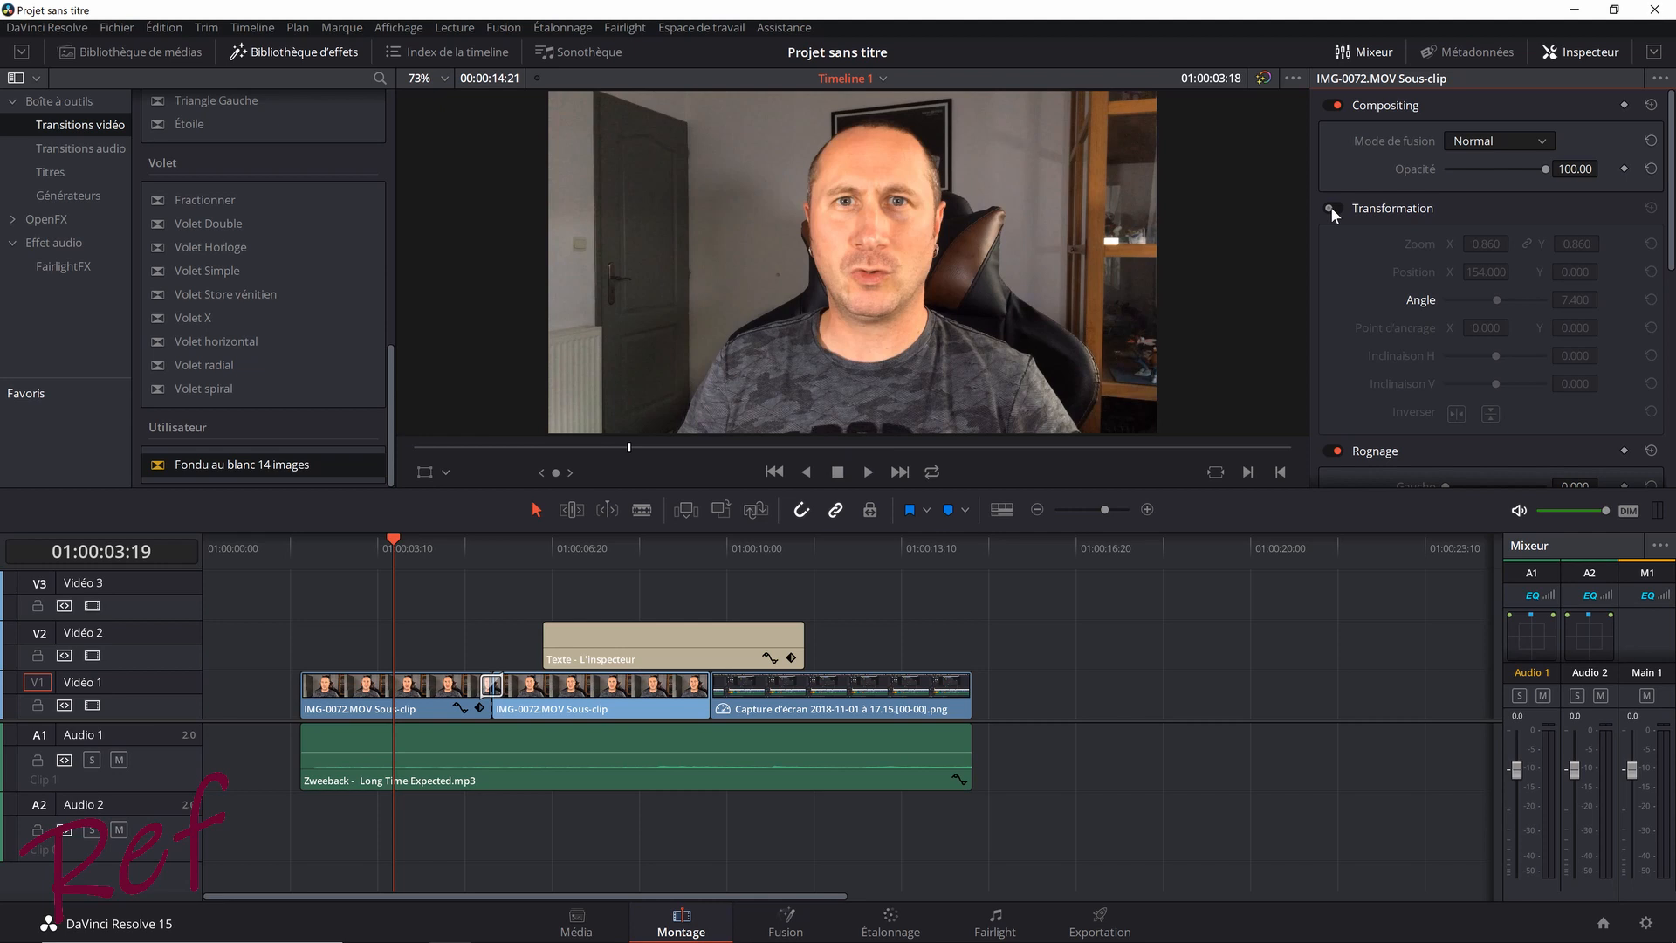
pyautogui.click(1331, 208)
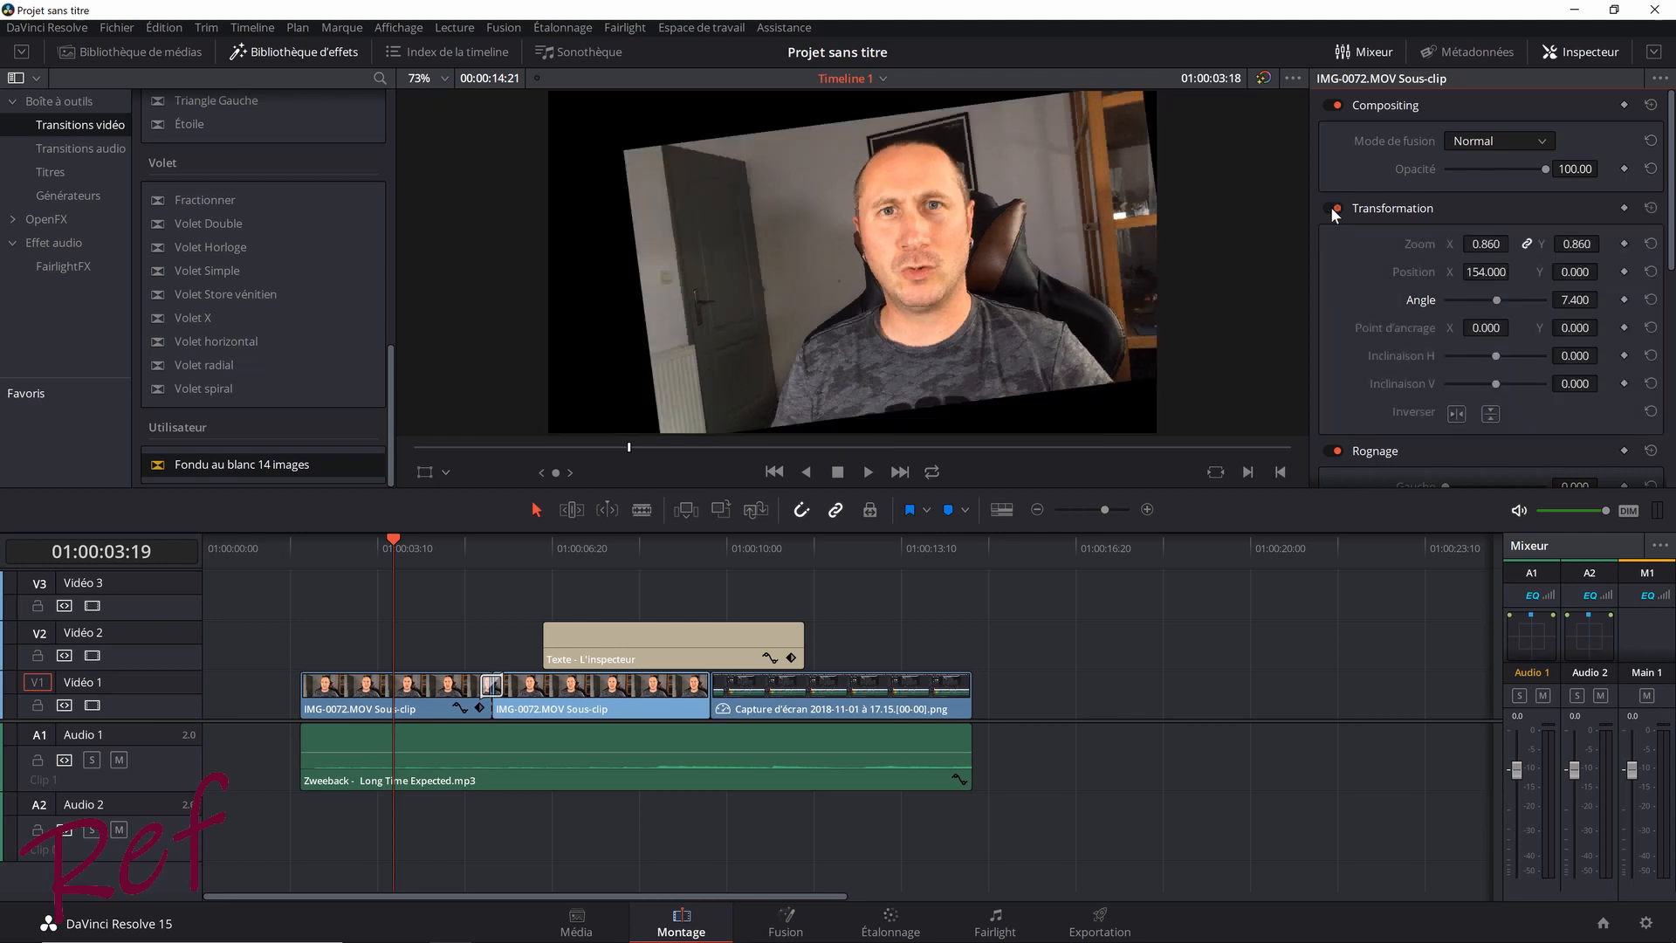
# Reset the clip's position and the remaining Transformation values to their defaults.
pyautogui.click(1651, 272)
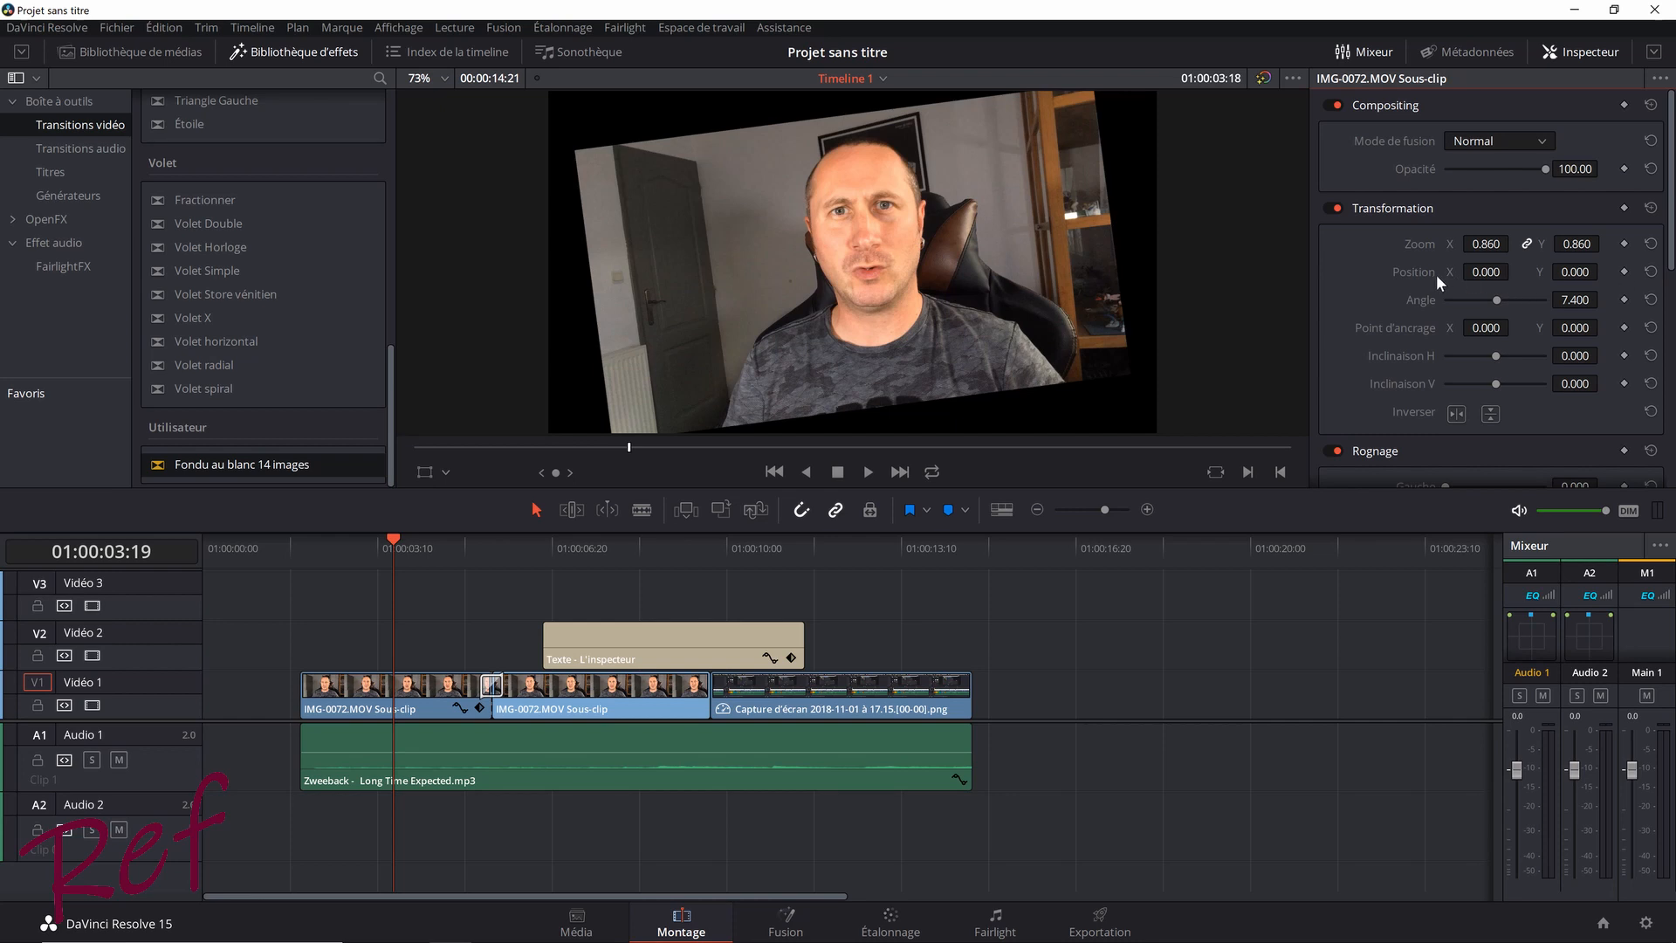
pyautogui.click(1651, 209)
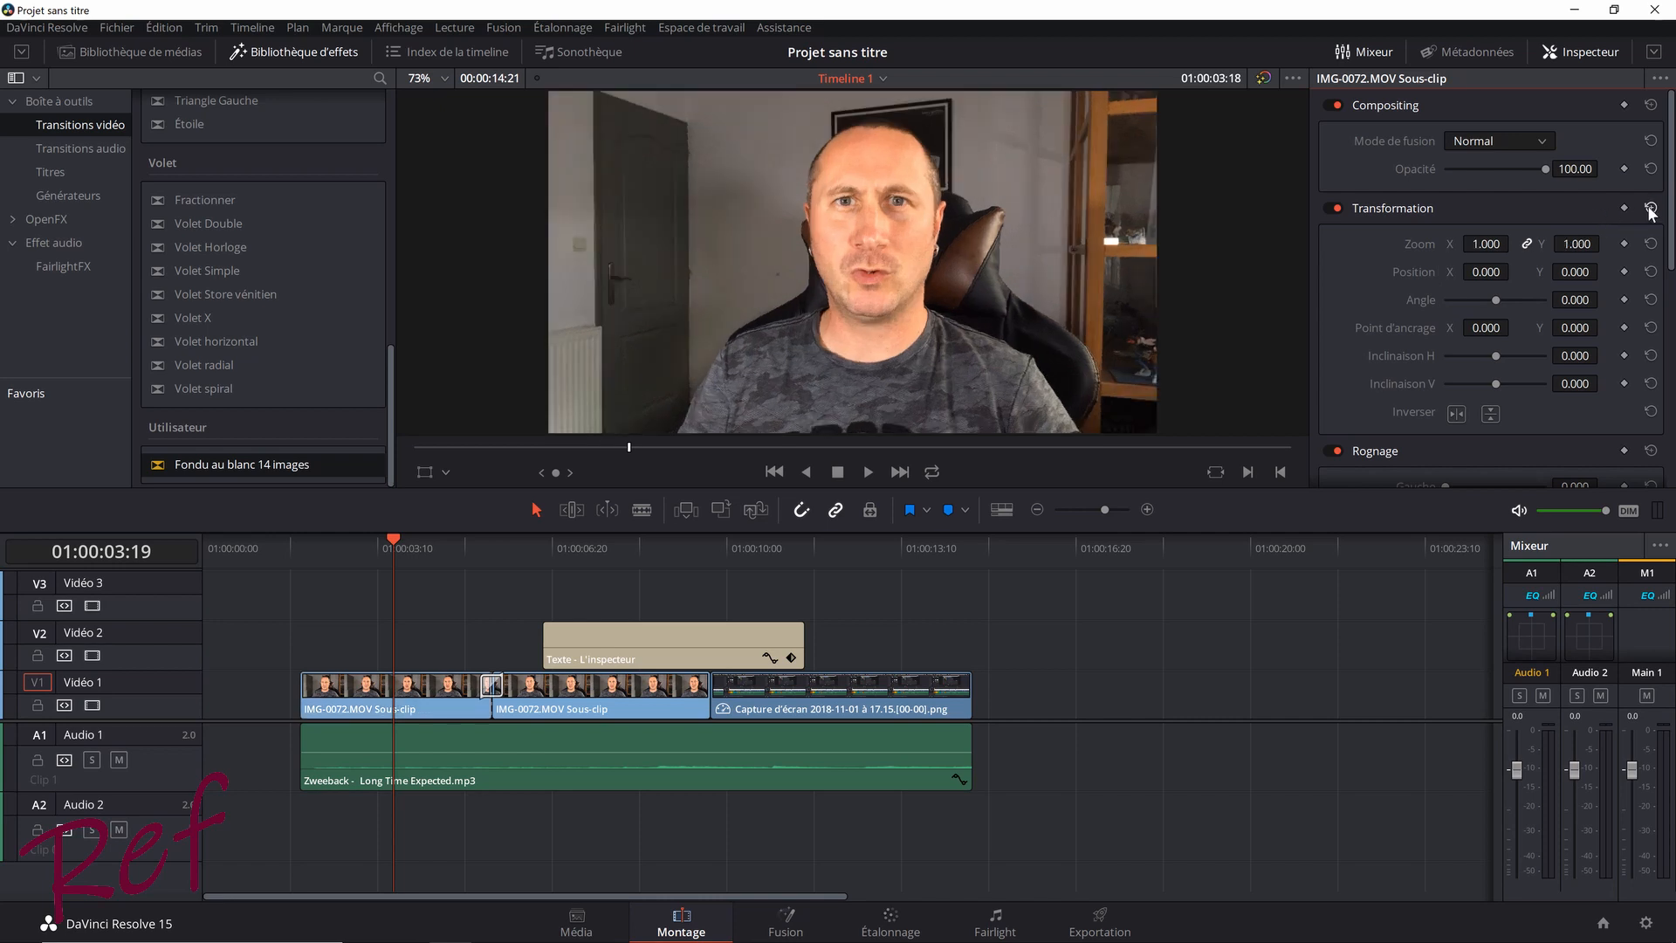
pyautogui.click(1575, 299)
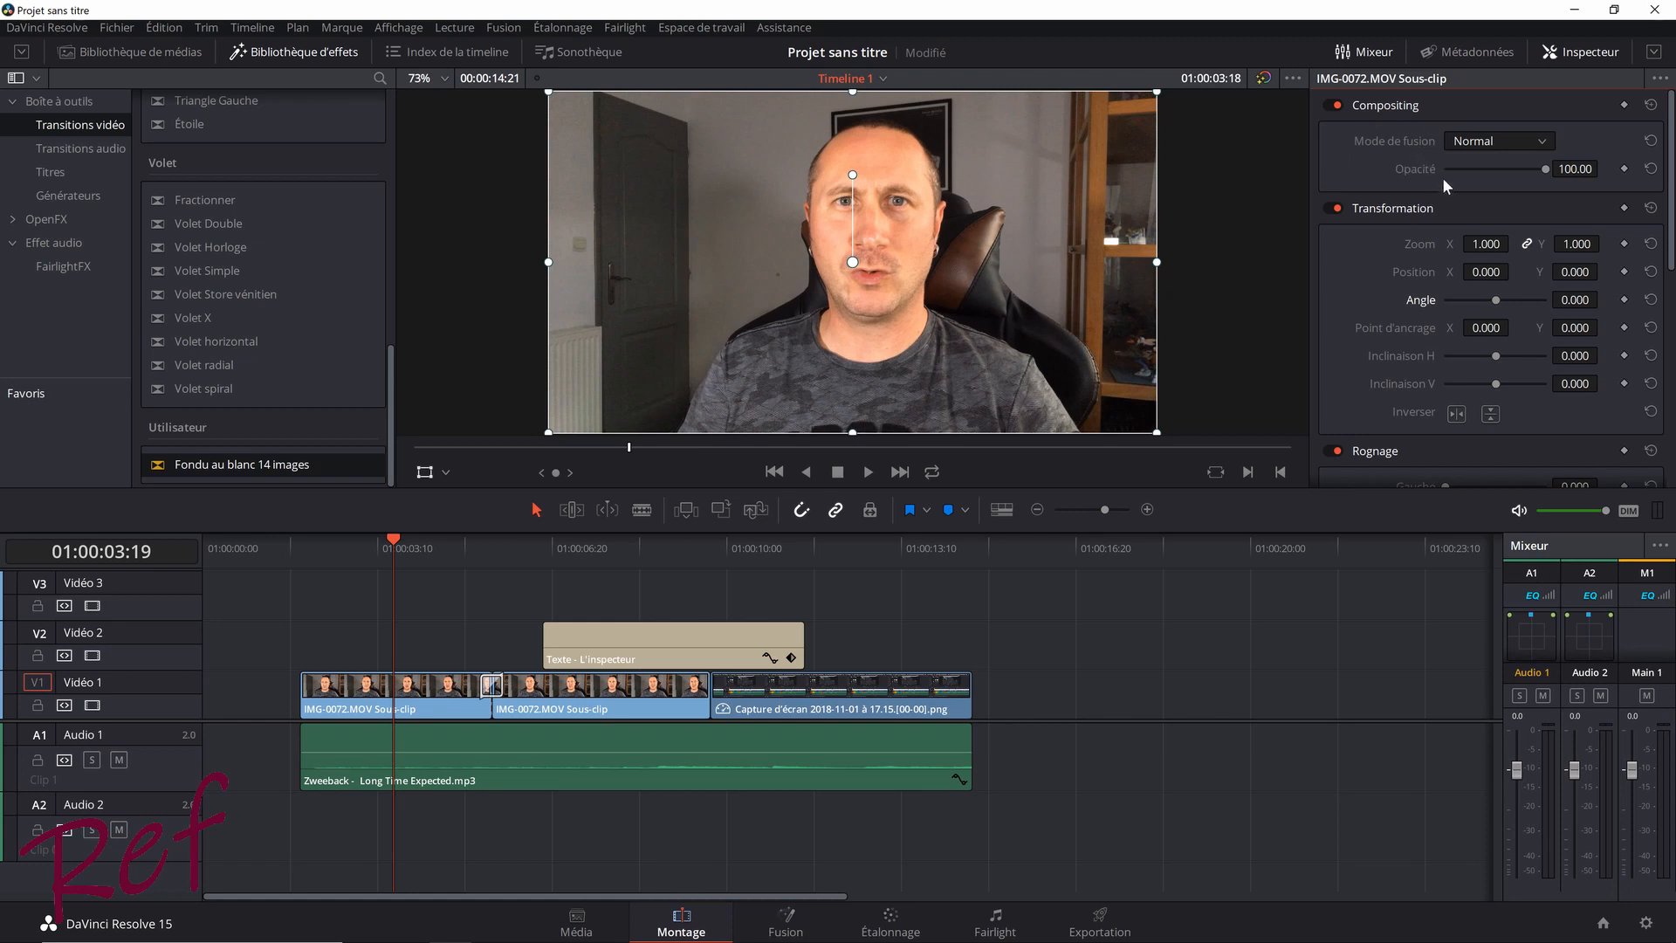
# Scale the clip to 0.880 with linked zoom, and try changing the Y zoom independently with the axes unlinked.
pyautogui.scroll(-2, 1463, 131)
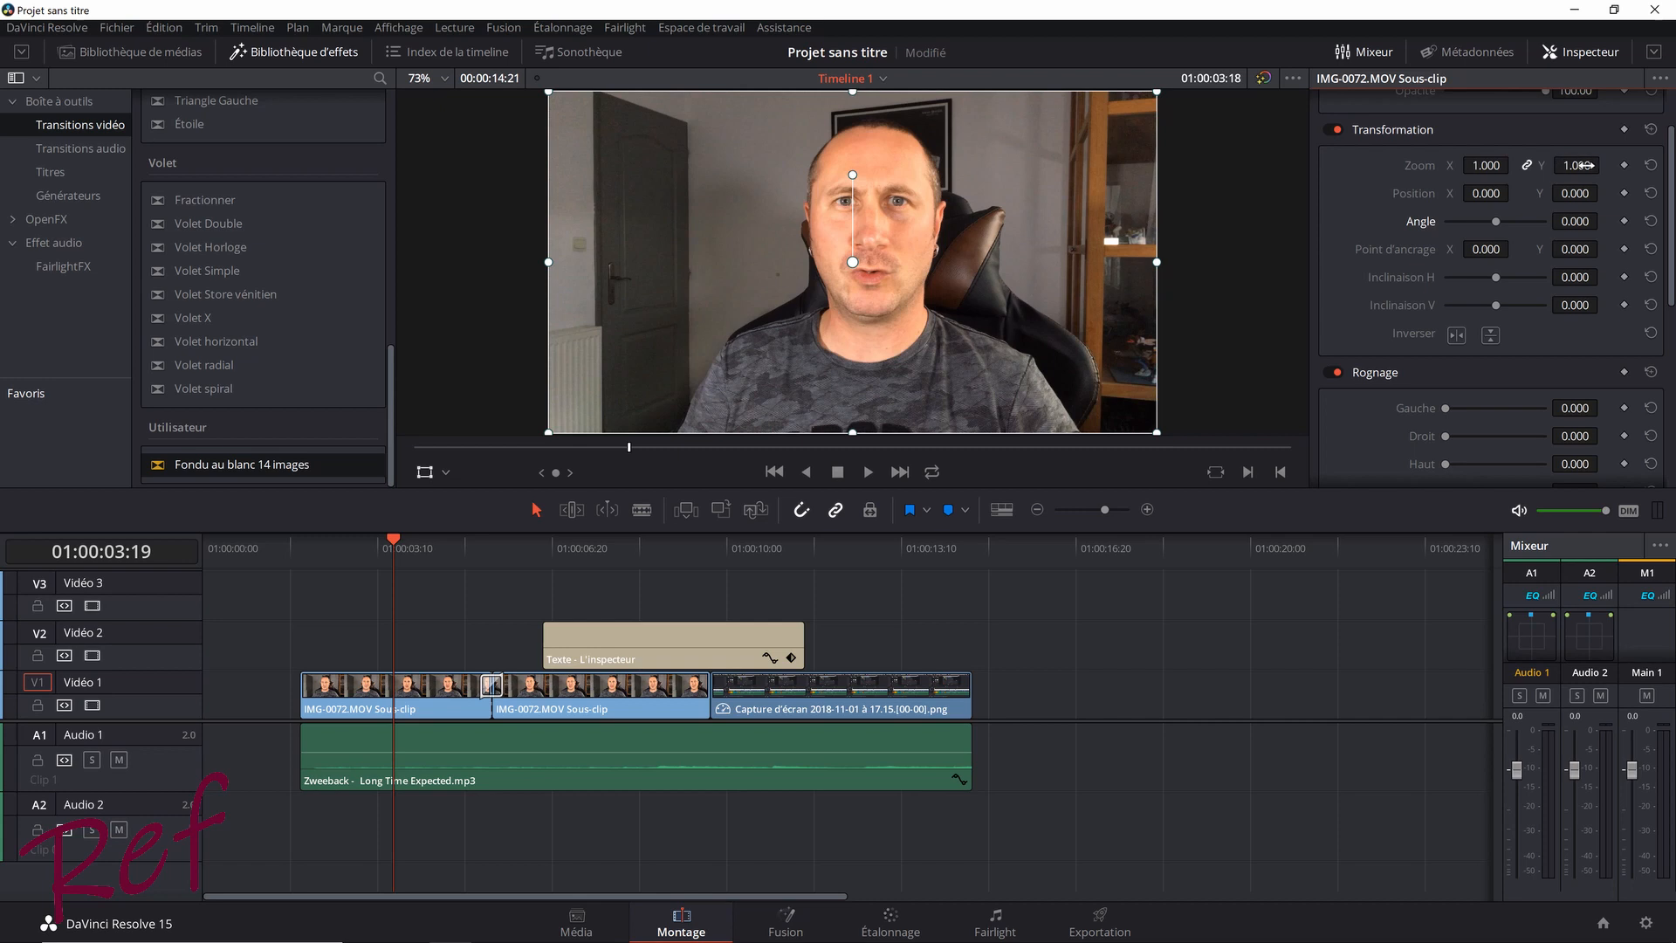
pyautogui.moveTo(1486, 165); pyautogui.dragTo(1516, 165)
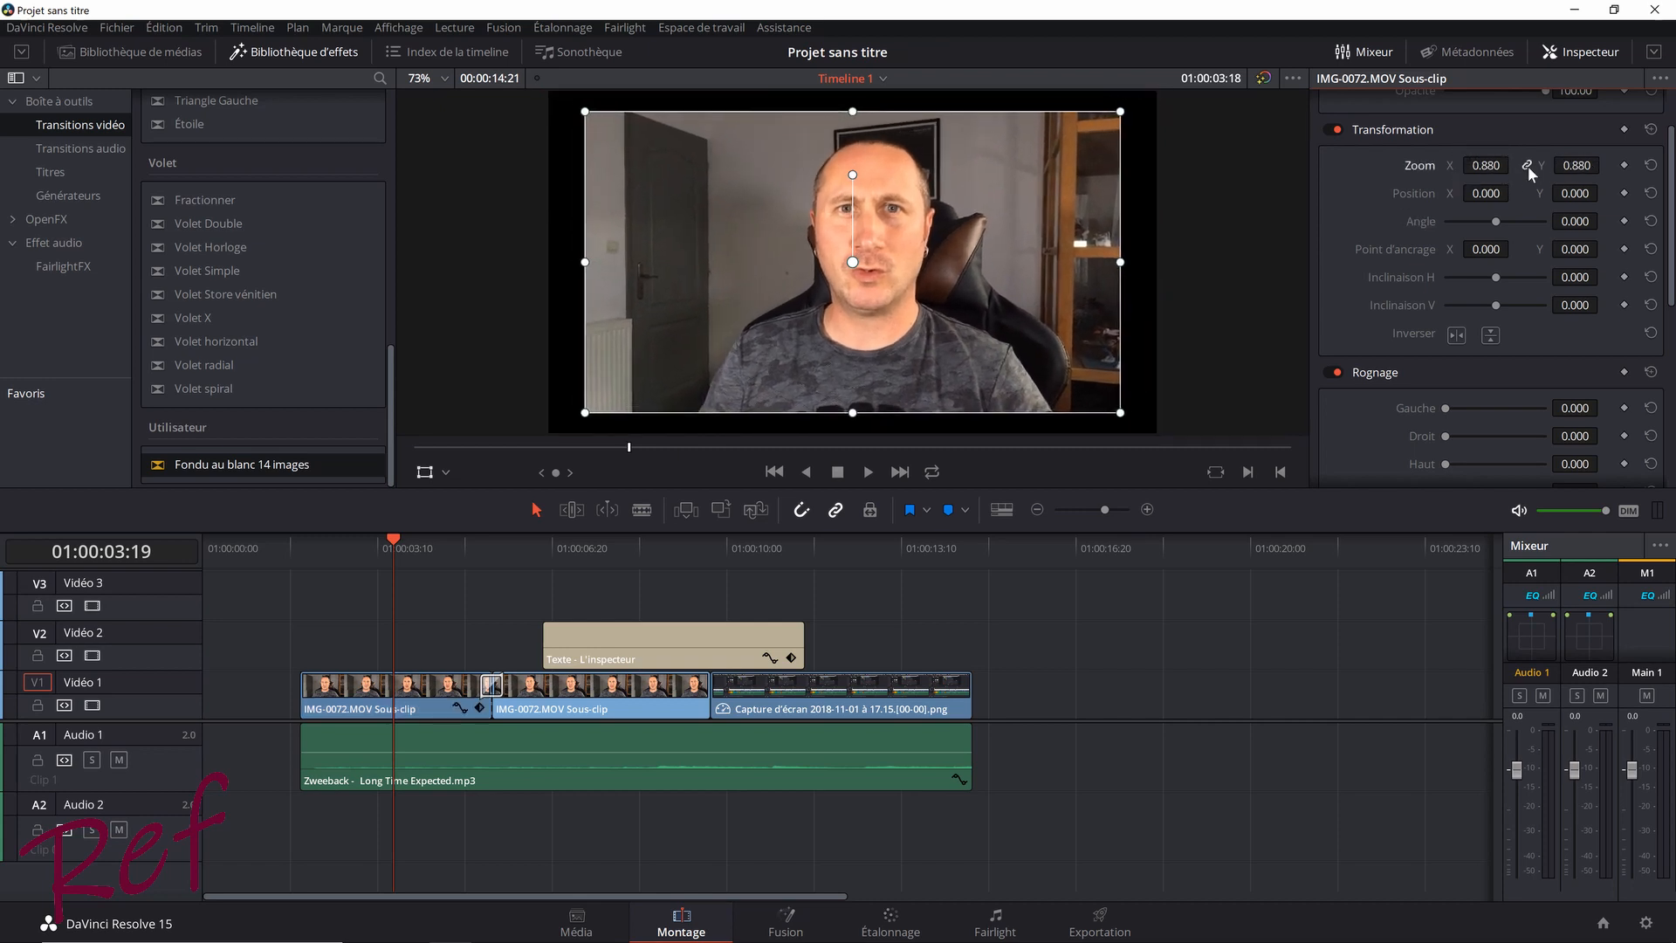
pyautogui.click(1527, 165)
pyautogui.moveTo(1576, 165); pyautogui.dragTo(1605, 165)
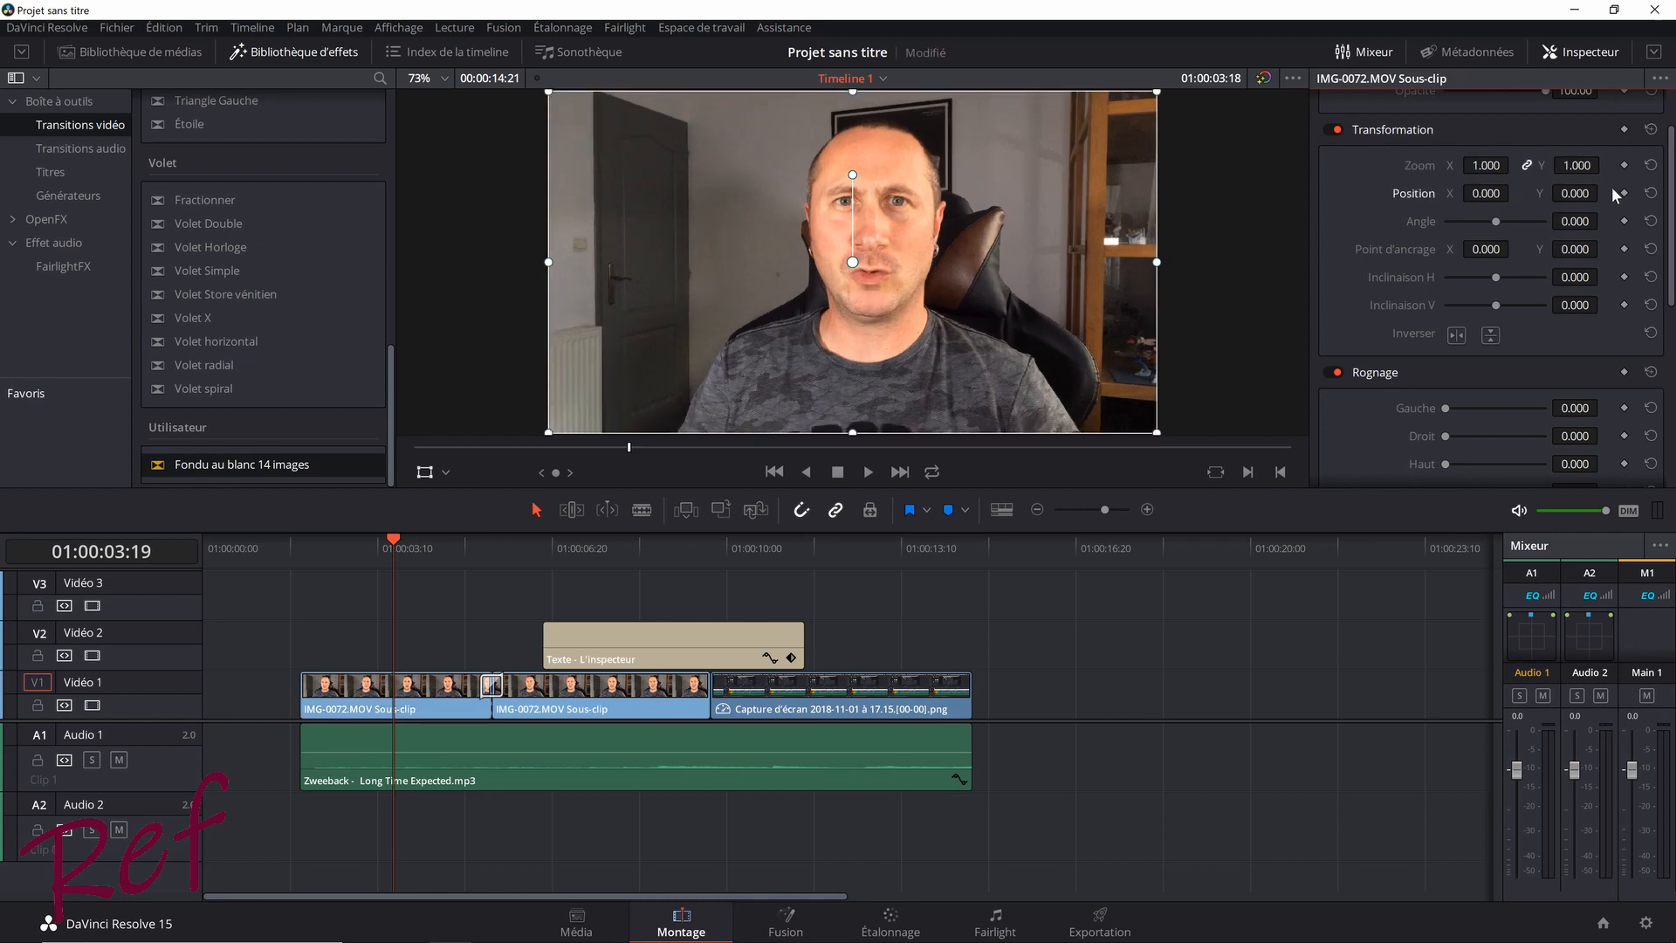
# Shift the clip to X position -90 and lower it vertically, and reset its position.
pyautogui.moveTo(1490, 197); pyautogui.dragTo(1432, 209)
pyautogui.moveTo(1571, 208); pyautogui.dragTo(1601, 206)
pyautogui.moveTo(1602, 194); pyautogui.dragTo(1568, 193)
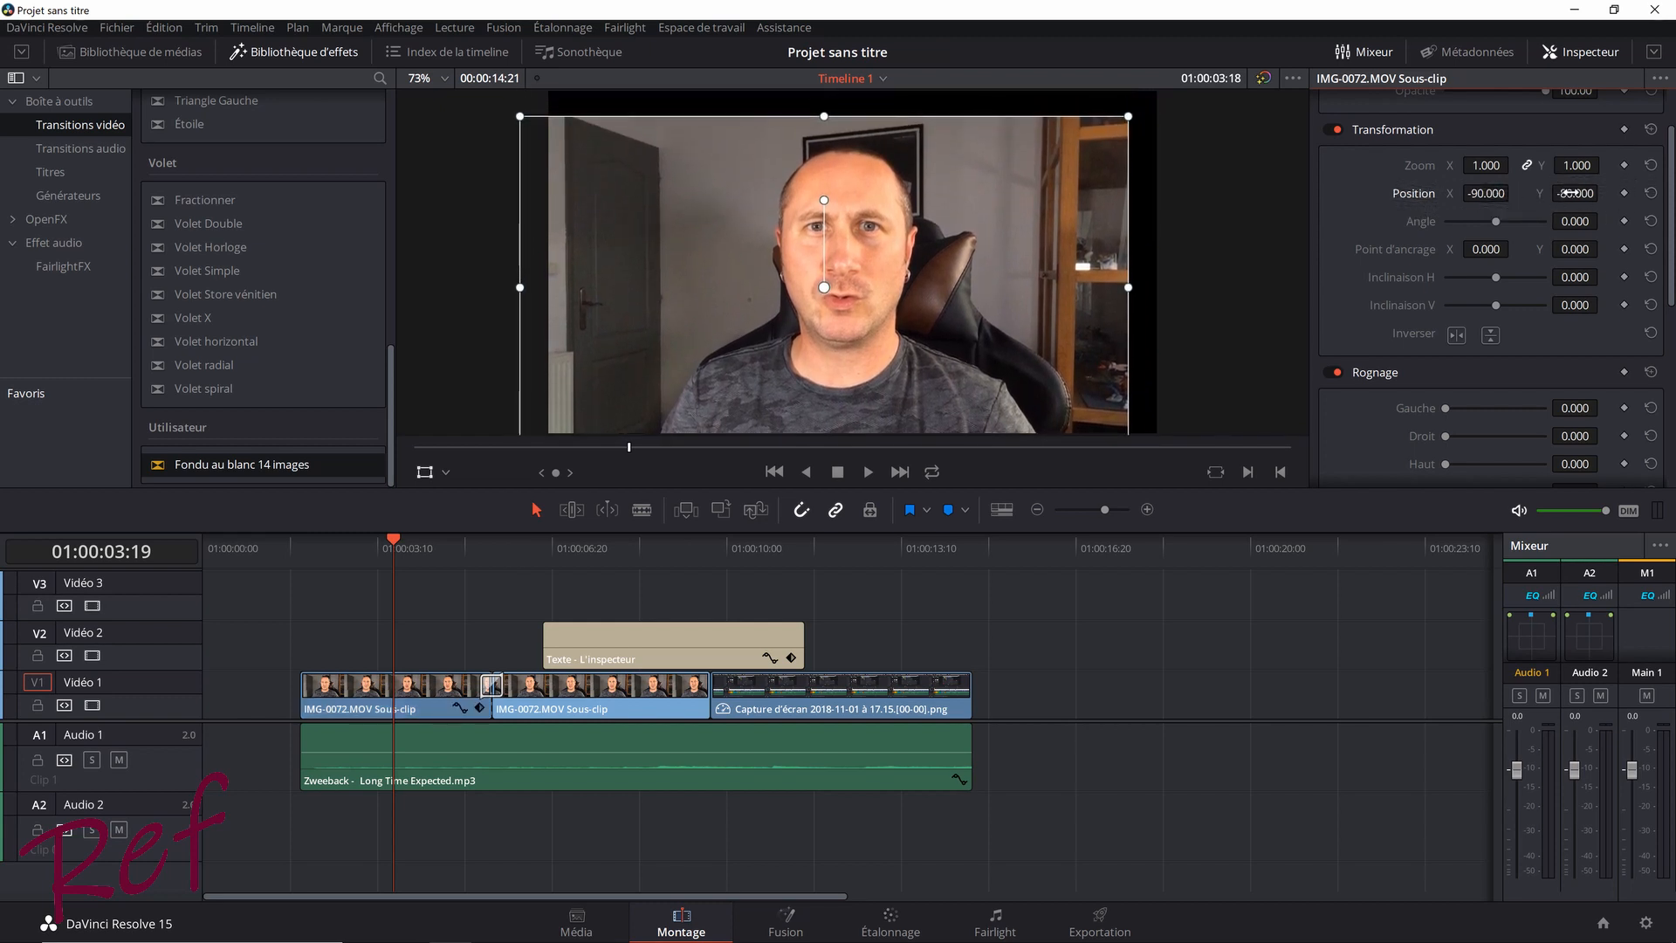
pyautogui.doubleClick(1414, 193)
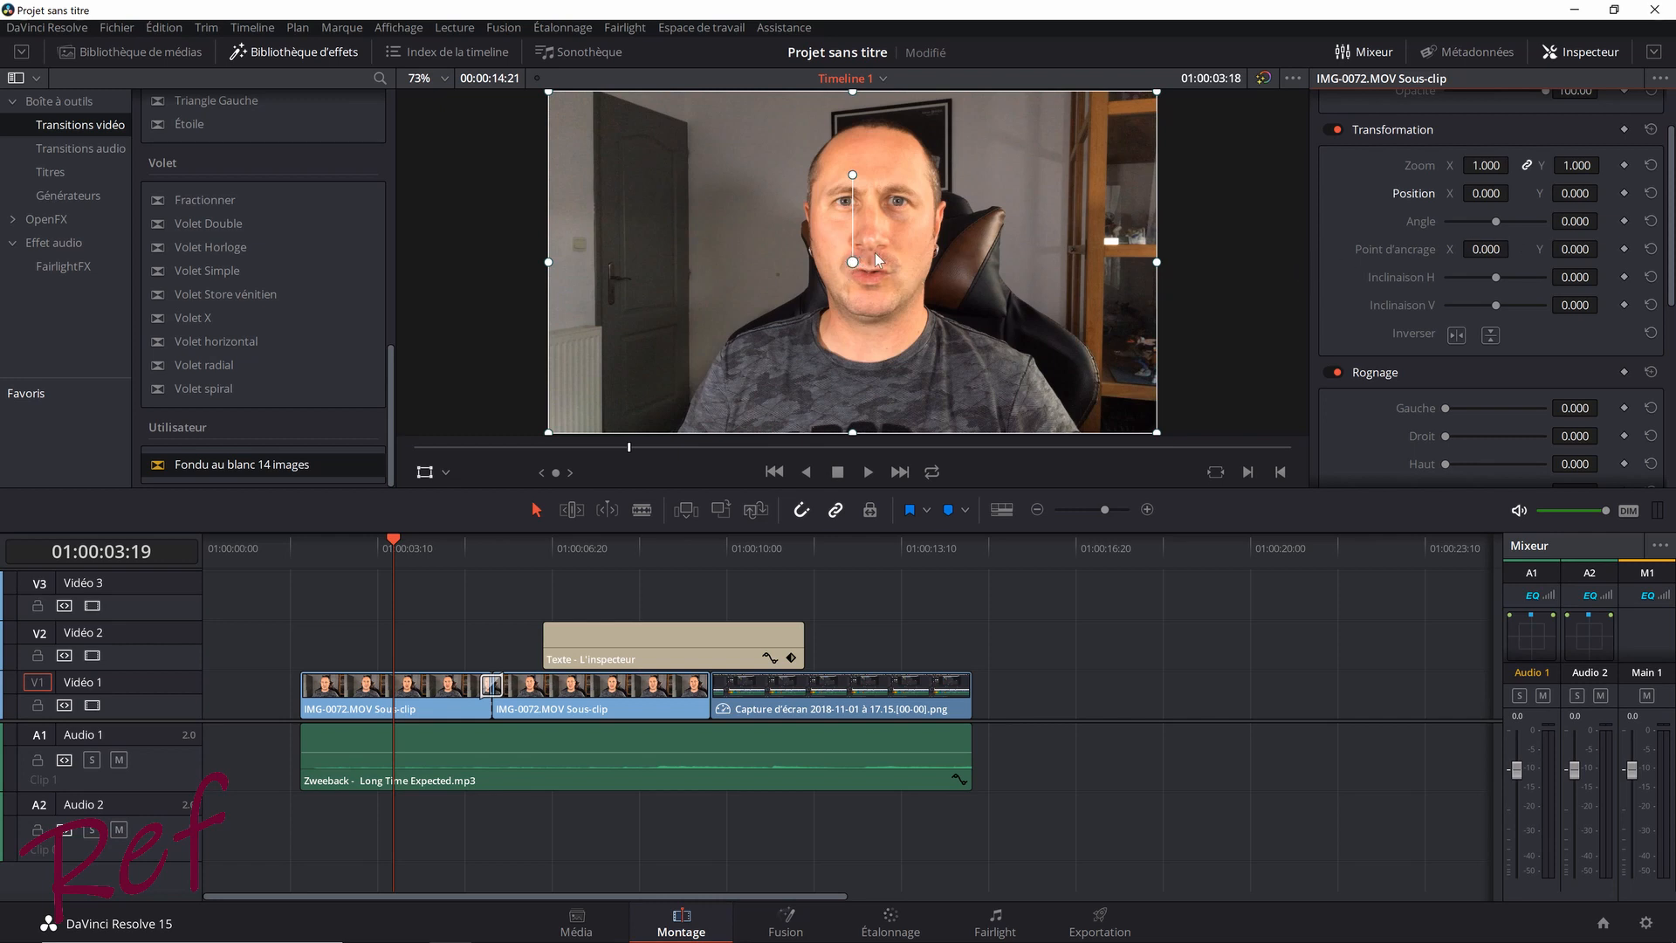
# Rotate the clip to an angle of about 3.5 and undo the rotation.
pyautogui.moveTo(1576, 221); pyautogui.dragTo(1595, 220)
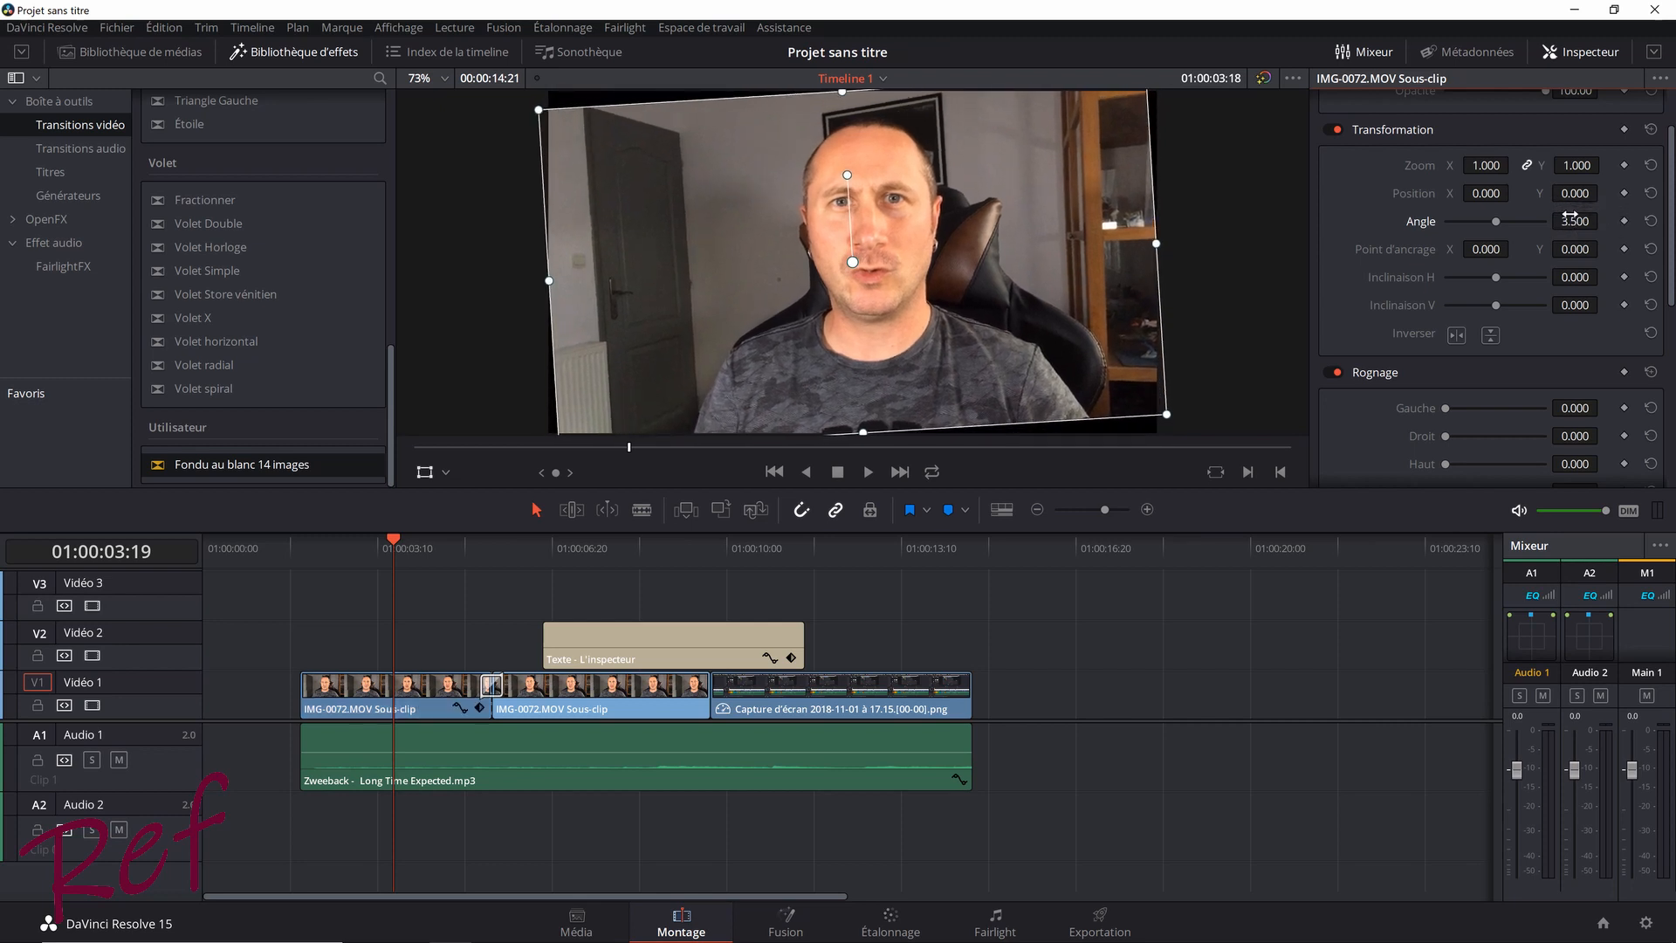
pyautogui.hotkey('ctrl', 'z')
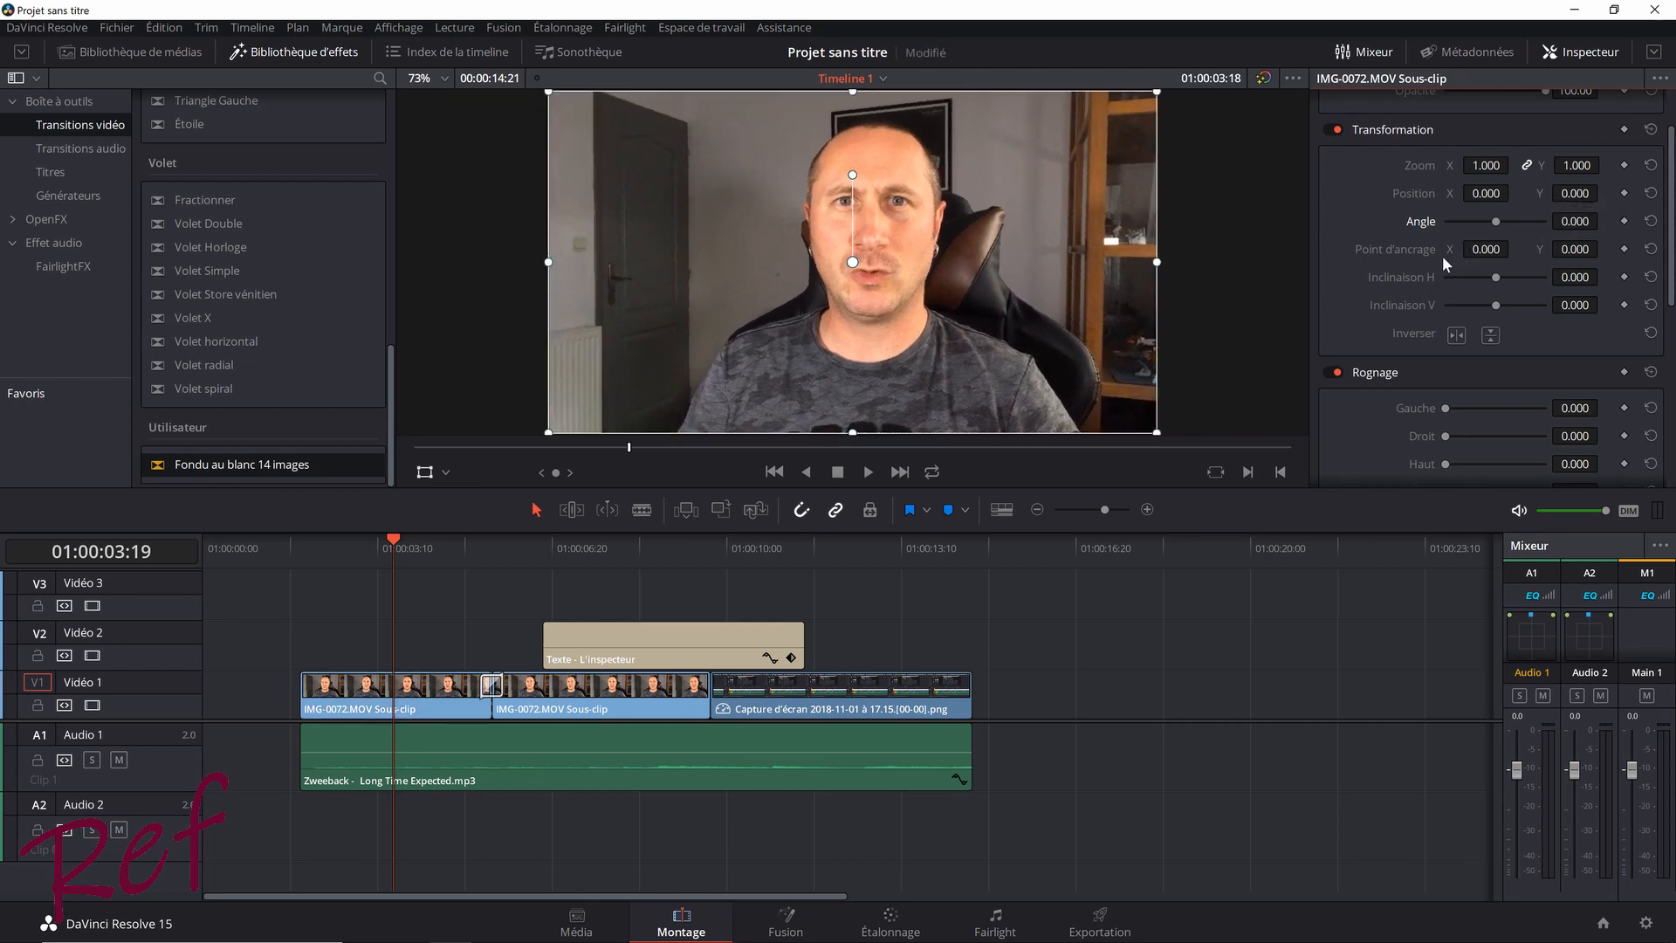
# Set the clip's anchor point to X 500 and Y 200, and try rotating the clip around it.
pyautogui.click(1476, 249)
pyautogui.write('500')
pyautogui.press('Return')
pyautogui.click(1569, 248)
pyautogui.write('200')
pyautogui.press('Return')
pyautogui.moveTo(1576, 223)
pyautogui.mouseDown()
pyautogui.moveTo(1602, 221)
pyautogui.moveTo(1561, 222)
pyautogui.mouseUp()
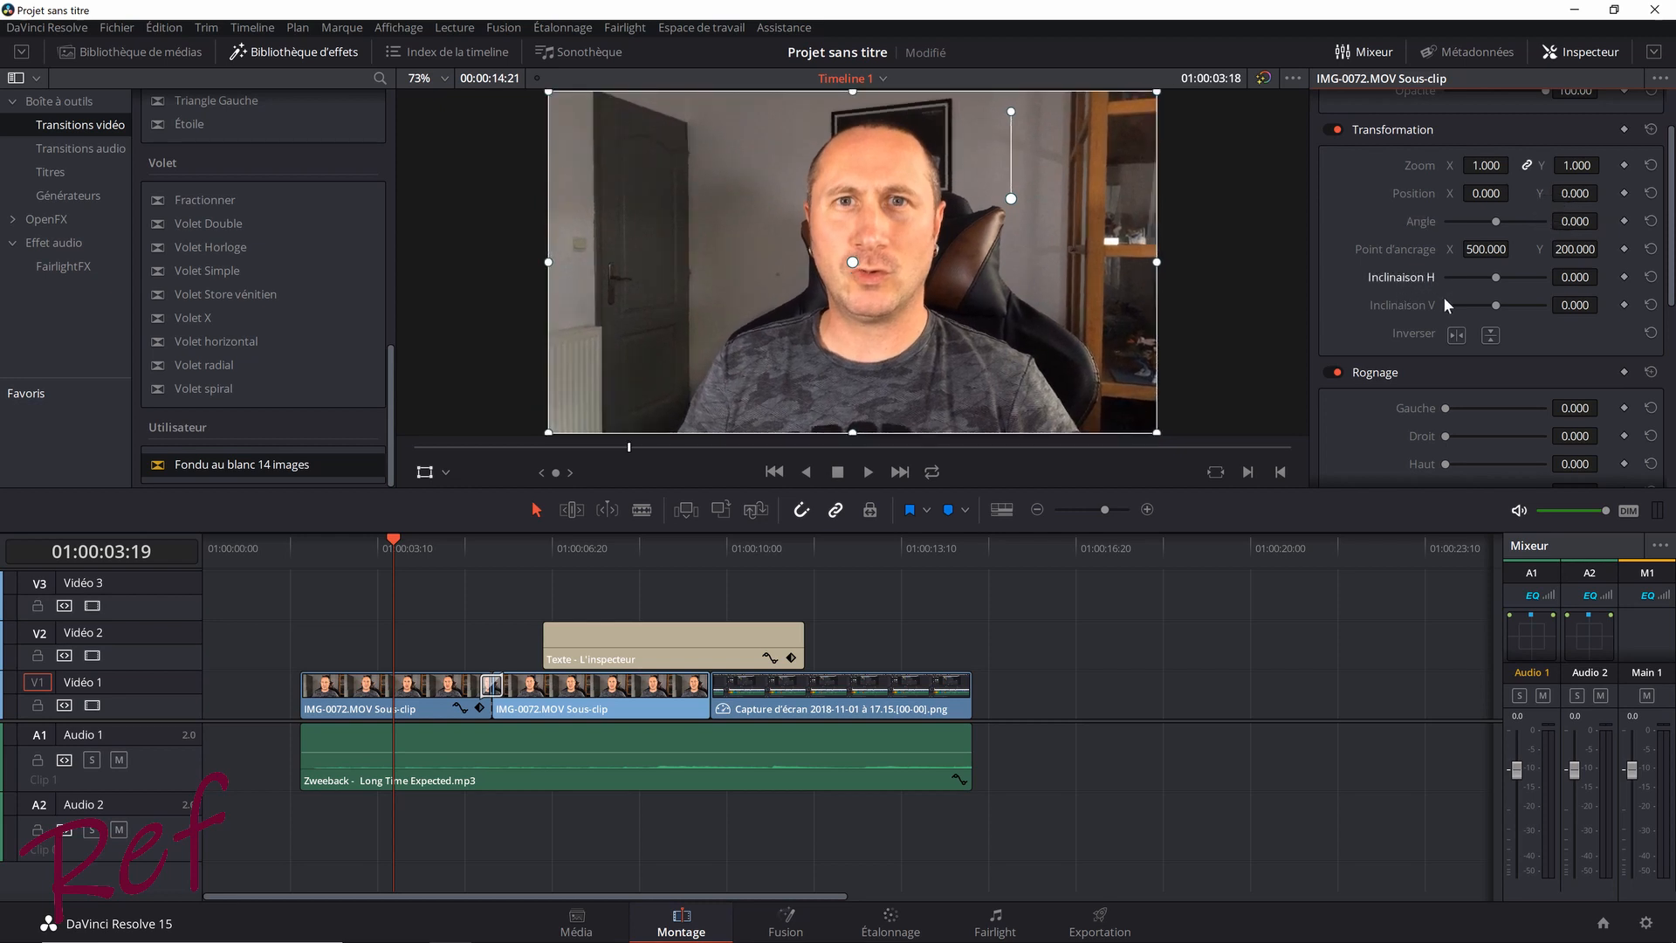
# Try a horizontal tilt (Inclinaison H) and a vertical tilt of -0.070 on the clip, and undo both.
pyautogui.moveTo(1576, 277); pyautogui.dragTo(1603, 305)
pyautogui.hotkey('ctrl', 'z')
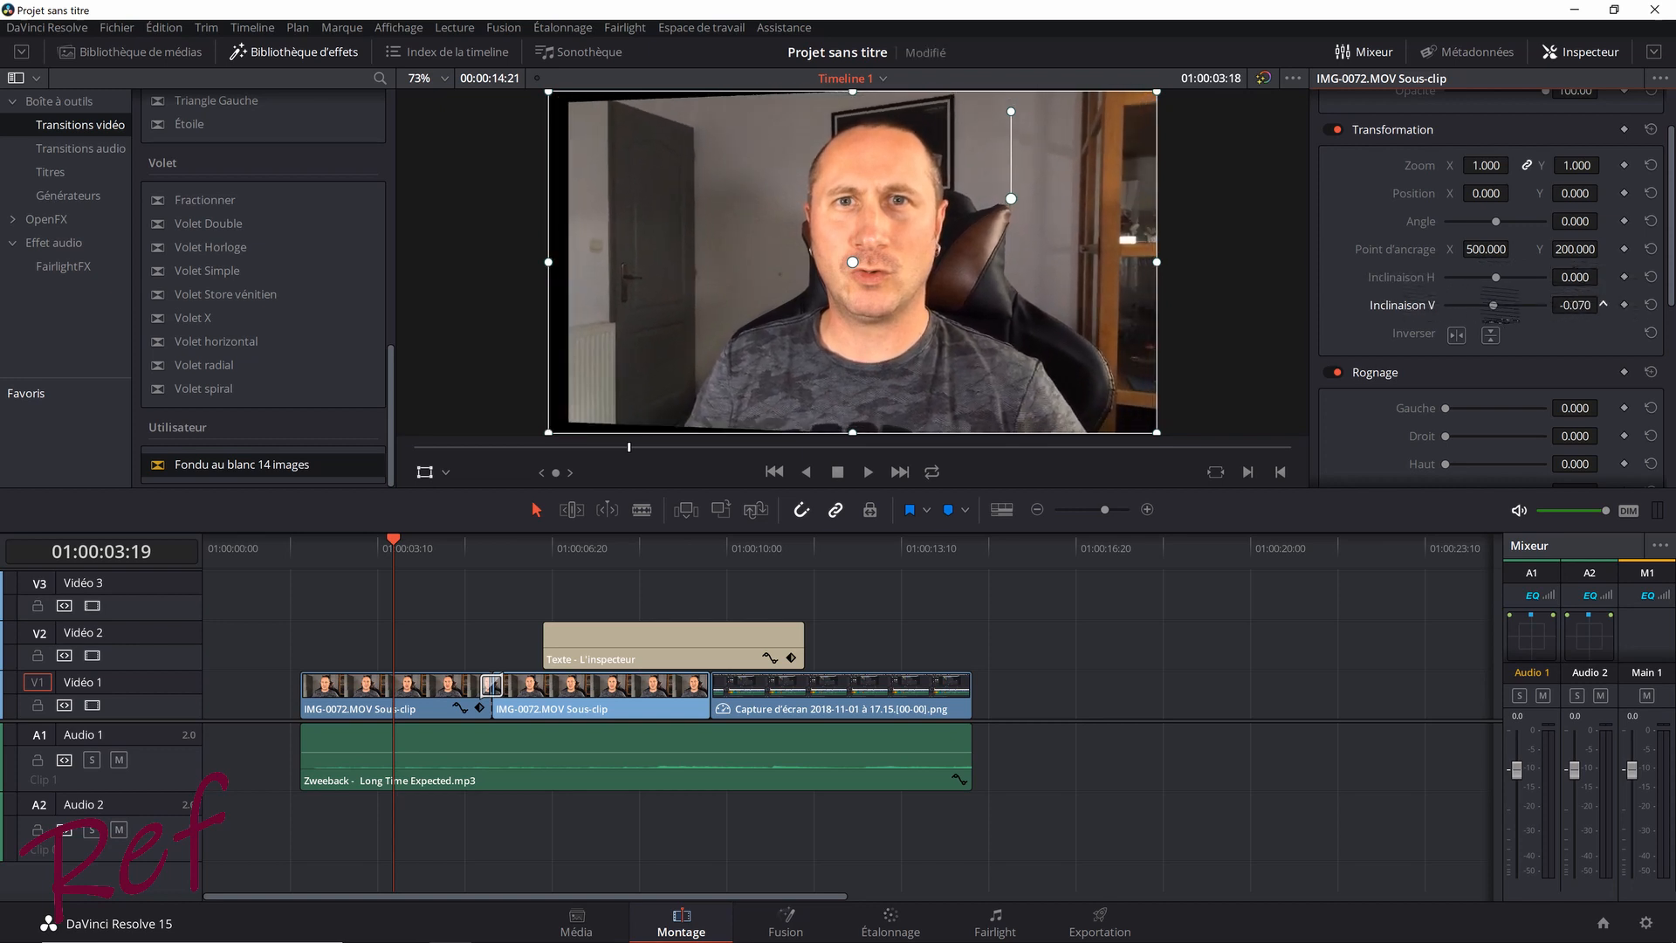
pyautogui.hotkey('ctrl', 'z')
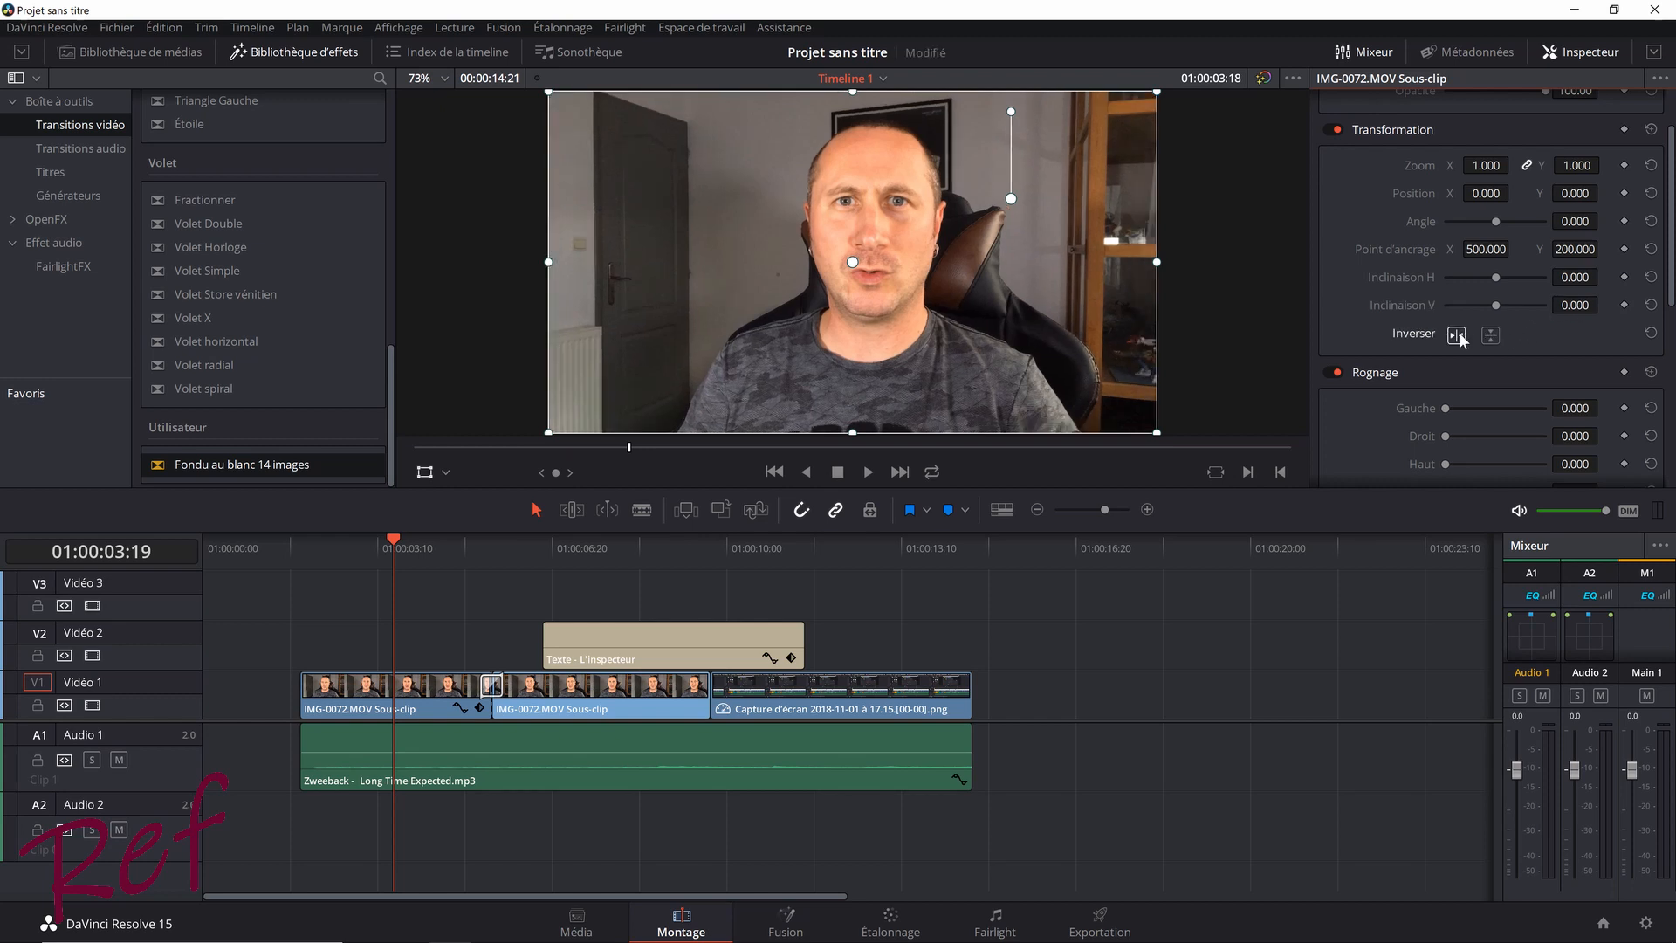
# Flip the clip horizontally and back, and flip it vertically and back.
pyautogui.click(1456, 335)
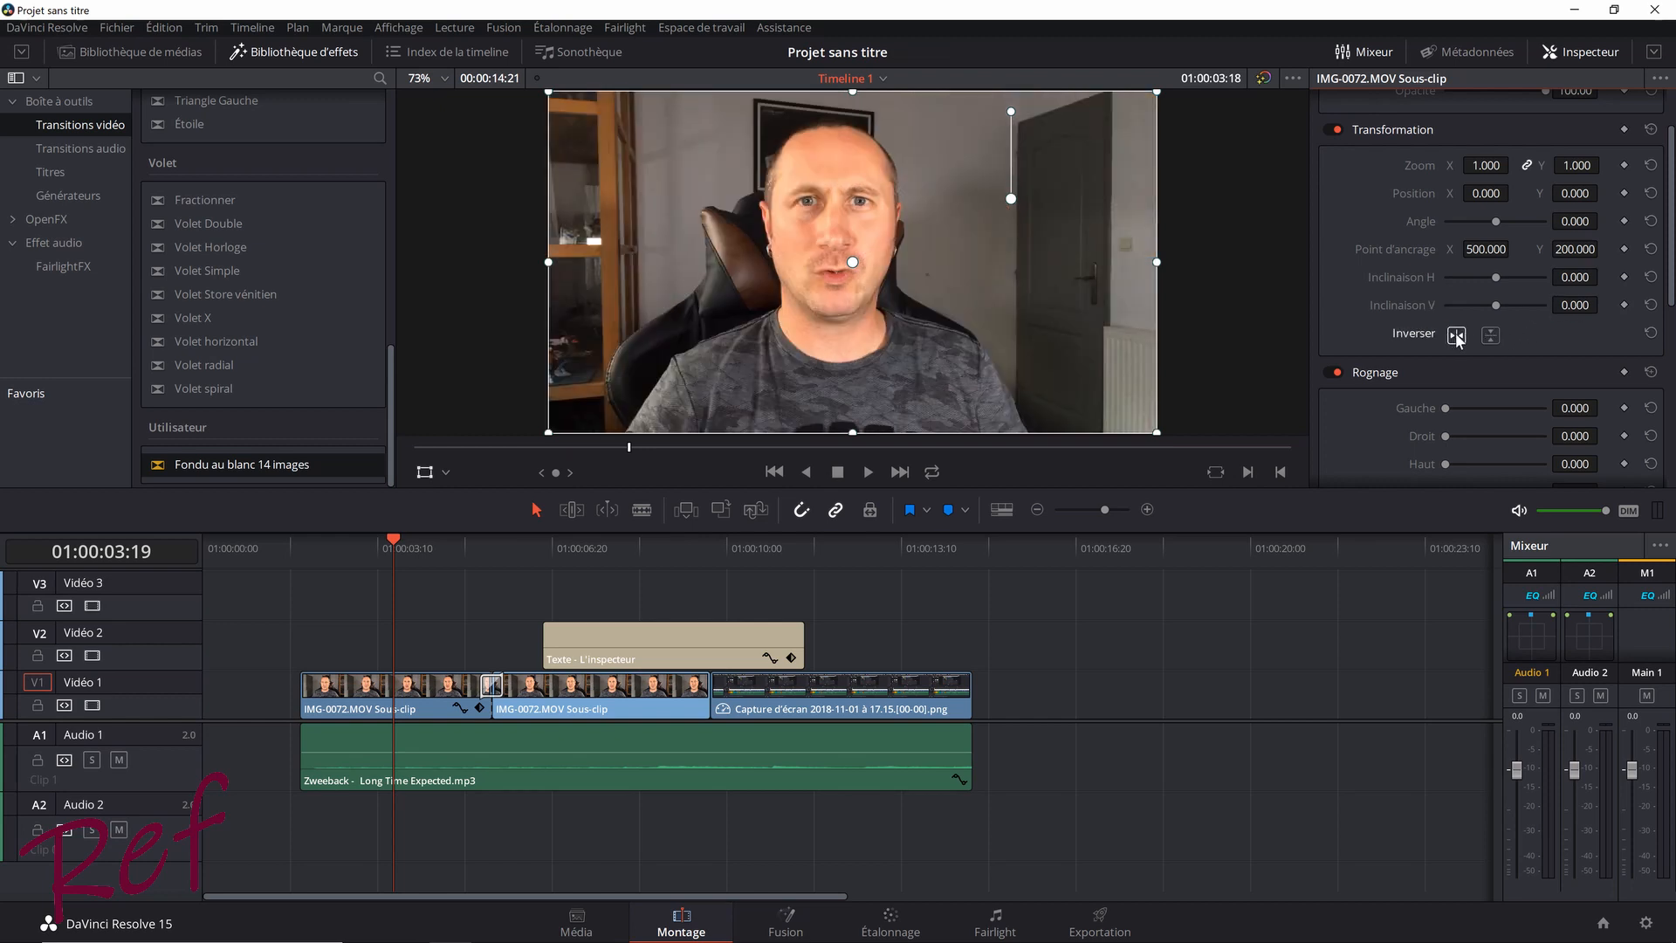
pyautogui.click(1456, 335)
pyautogui.click(1492, 336)
pyautogui.click(1492, 336)
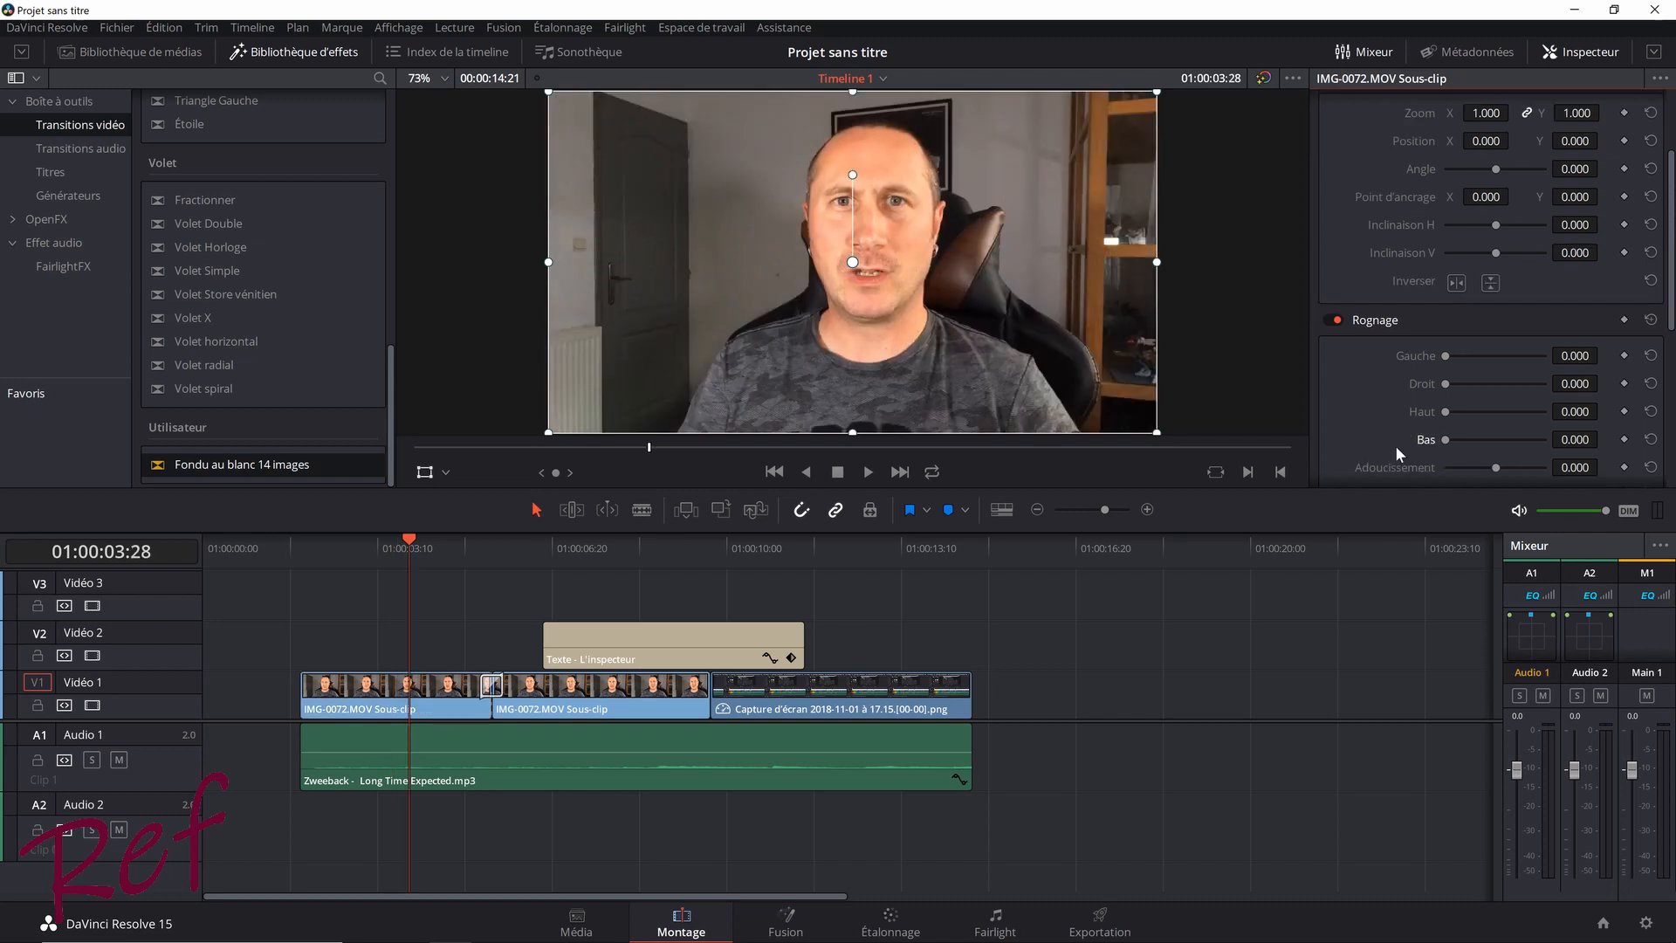
# Enable dynamic zoom on the clip and switch the viewer overlay to Zoom dynamique.
pyautogui.scroll(-4, 1393, 438)
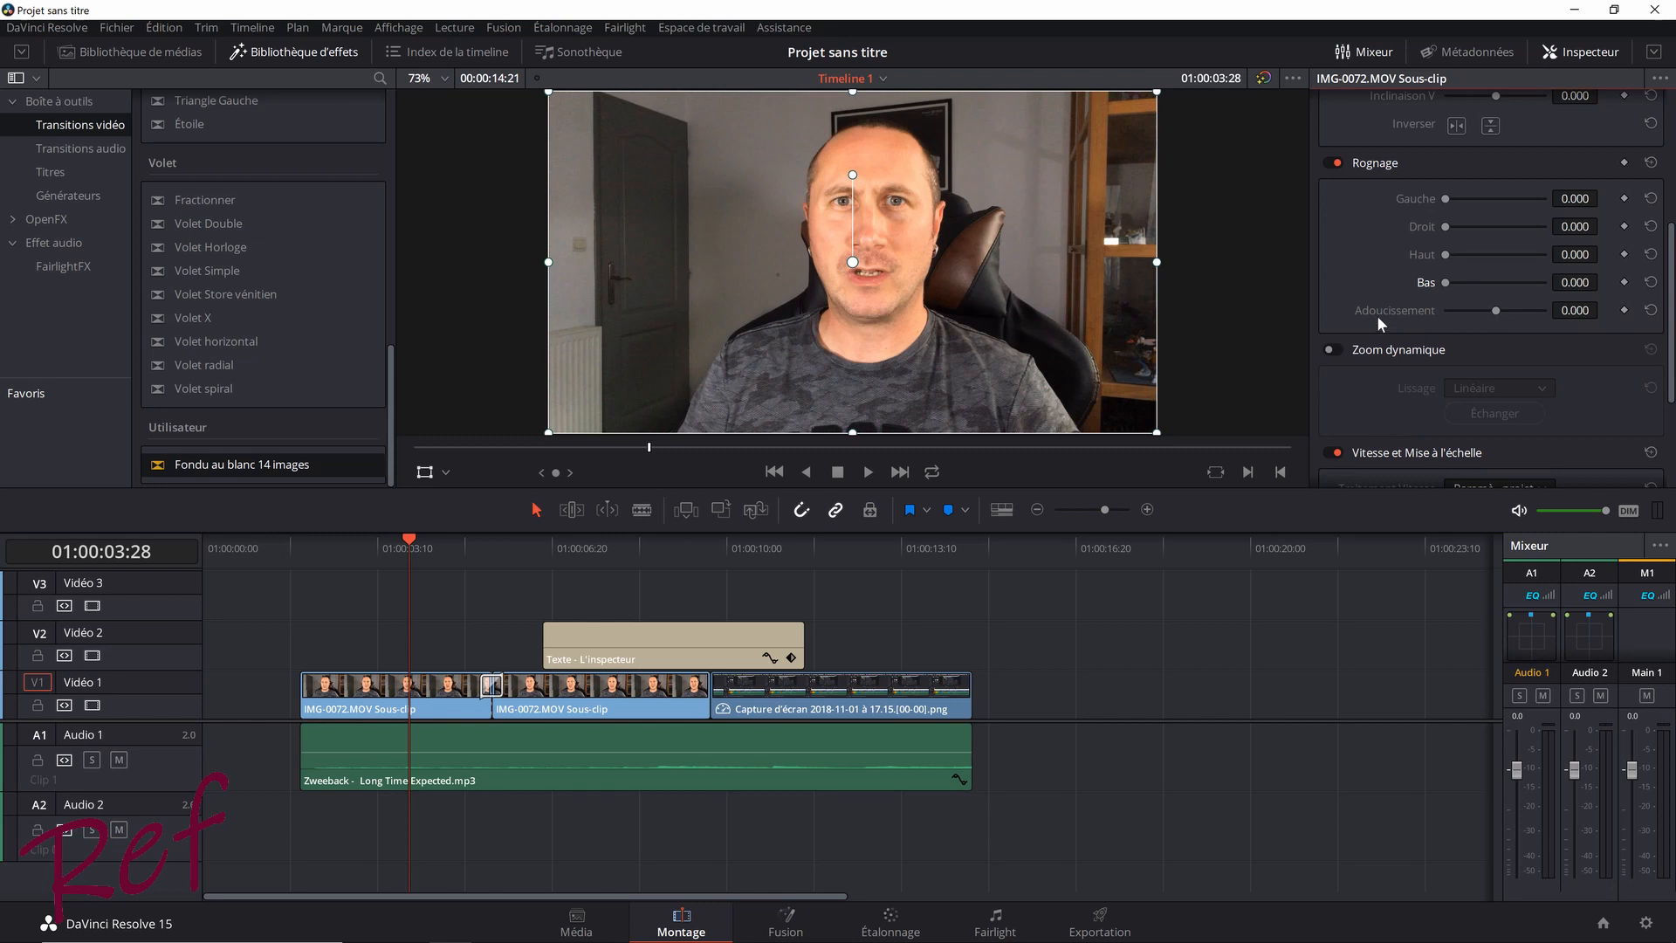
pyautogui.scroll(-5, 1376, 316)
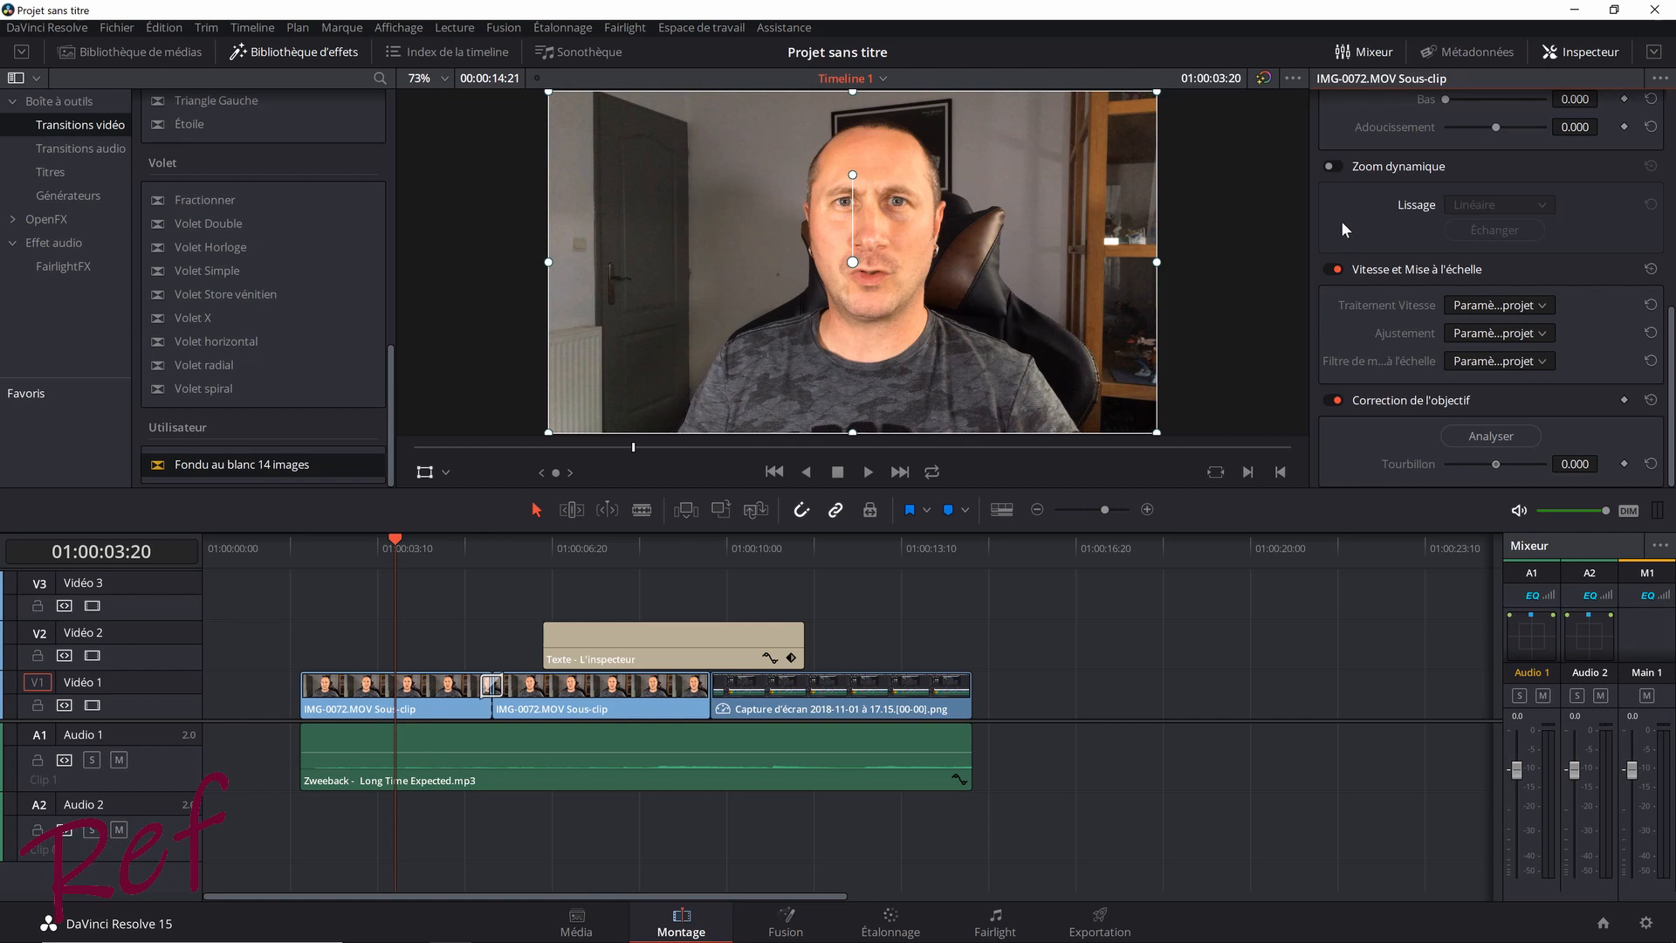
pyautogui.click(1332, 166)
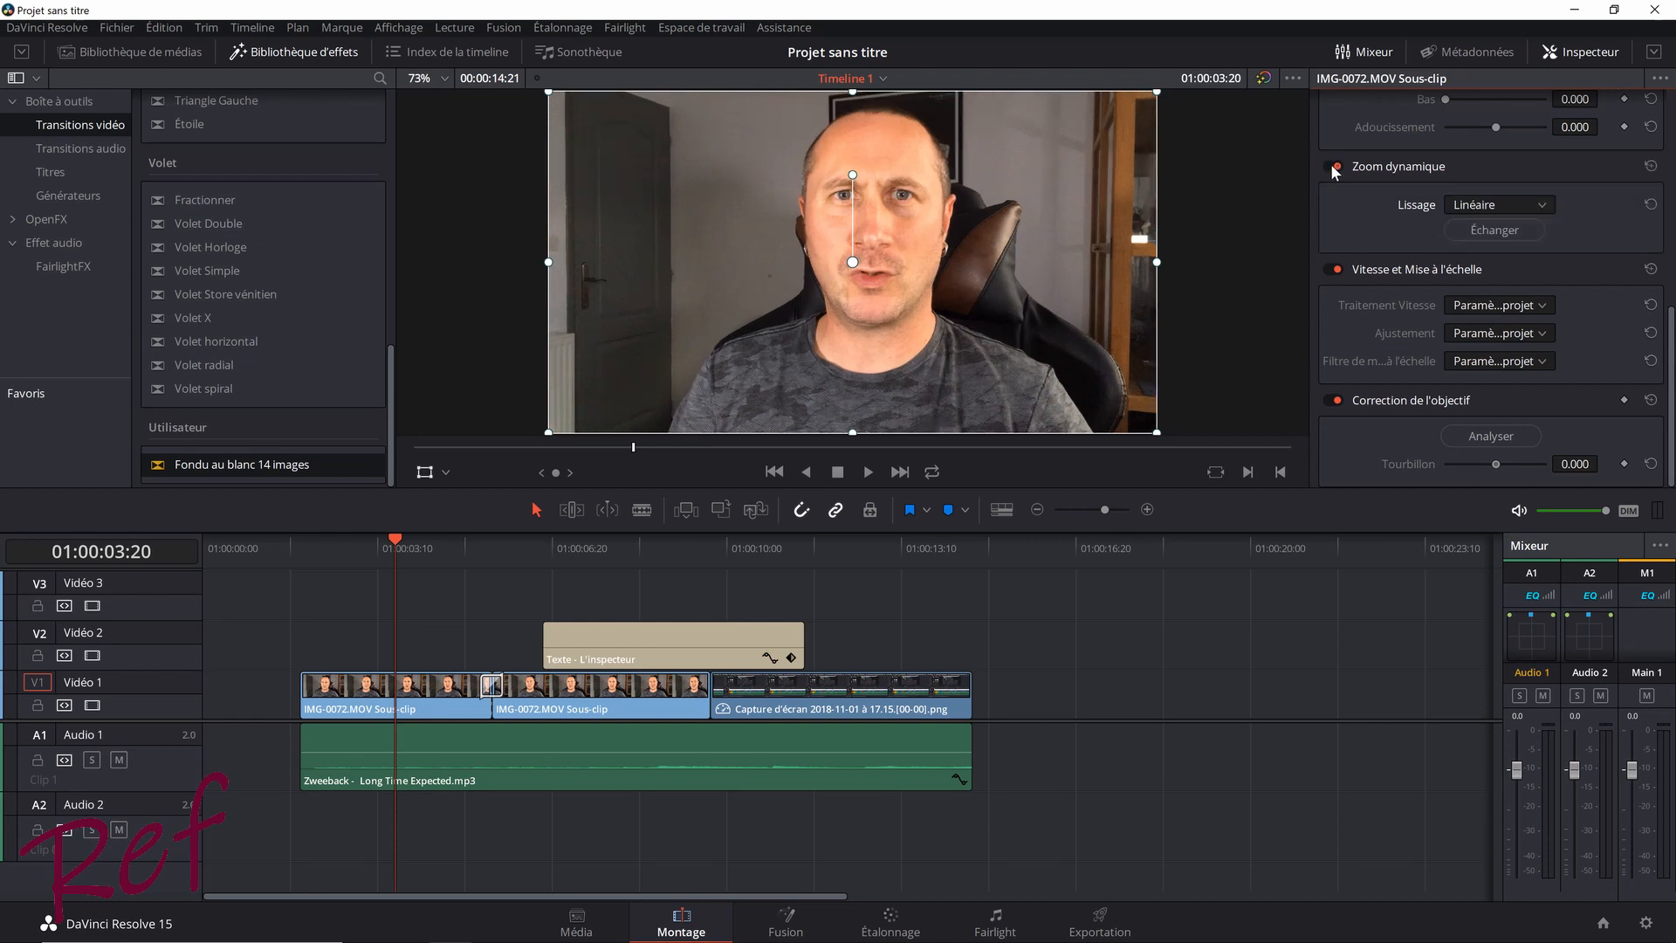
pyautogui.click(446, 473)
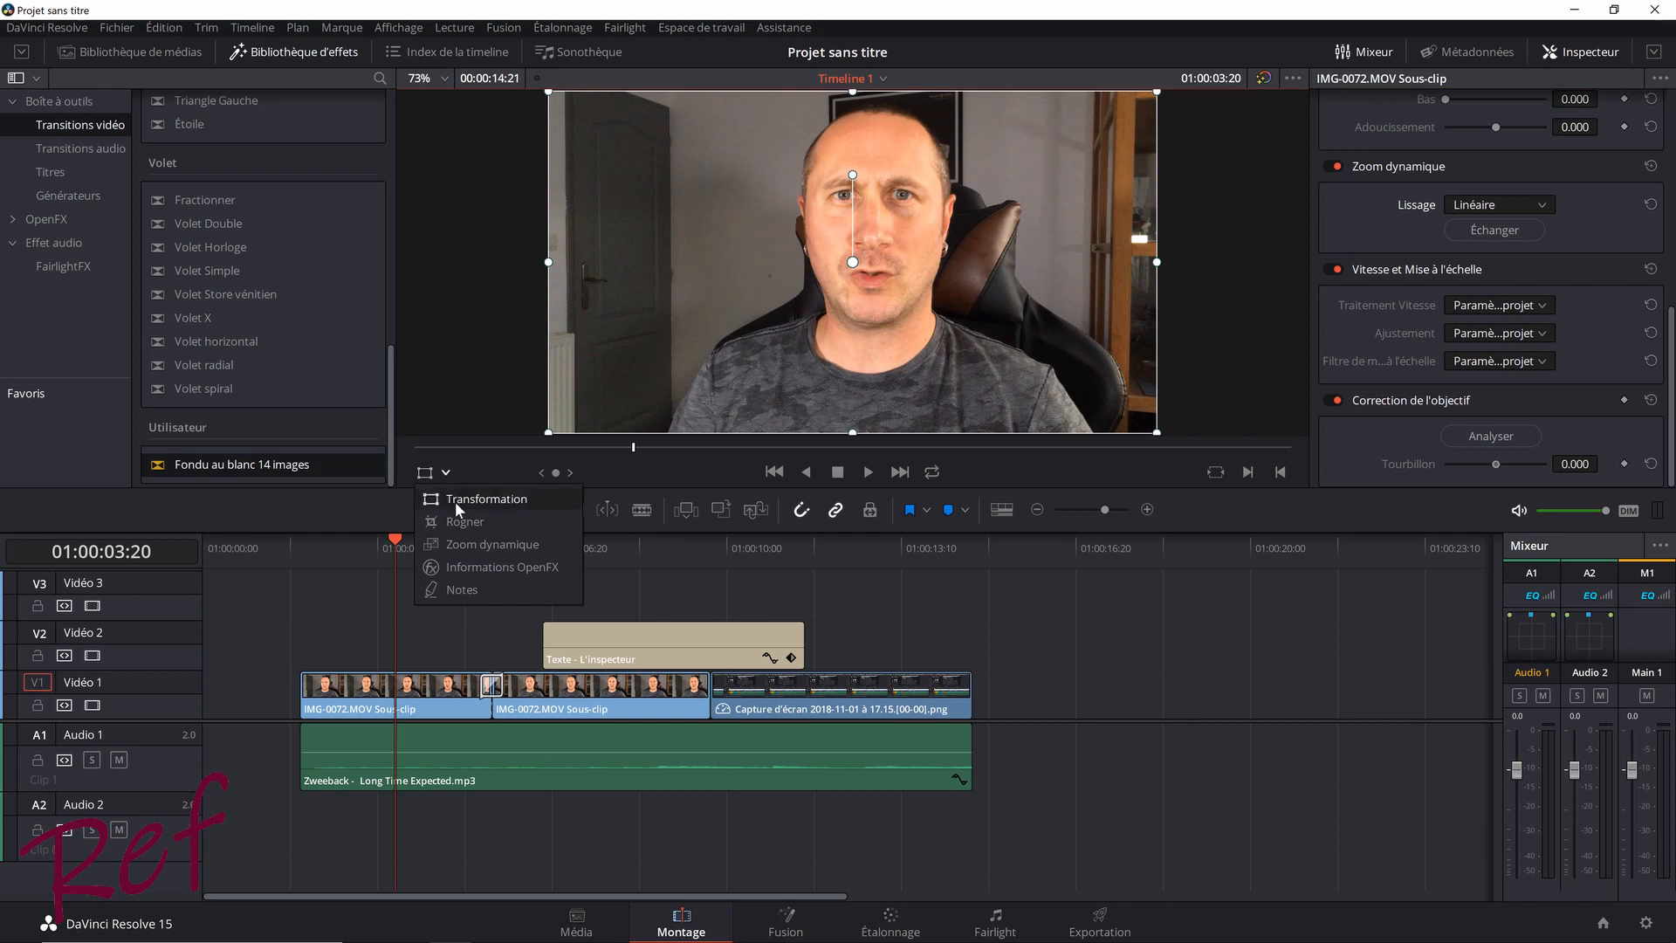
pyautogui.click(477, 545)
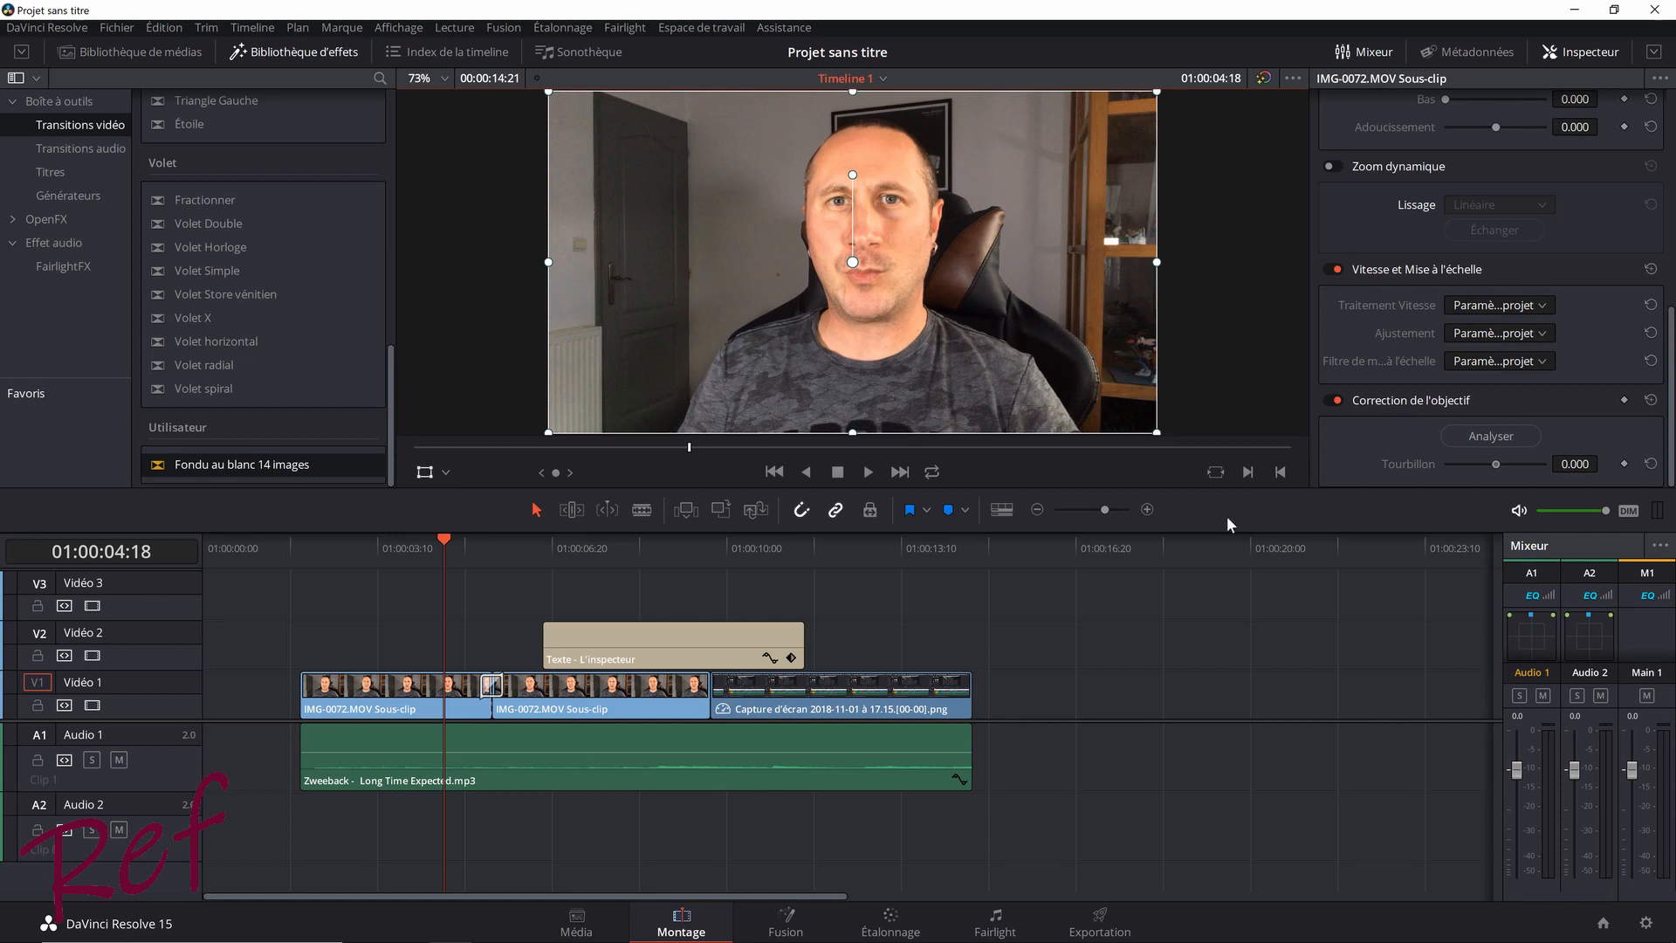
# Select the Zweeback - Long Time Expected.mp3 clip on Audio 1 to show its audio settings in the inspector.
pyautogui.click(532, 744)
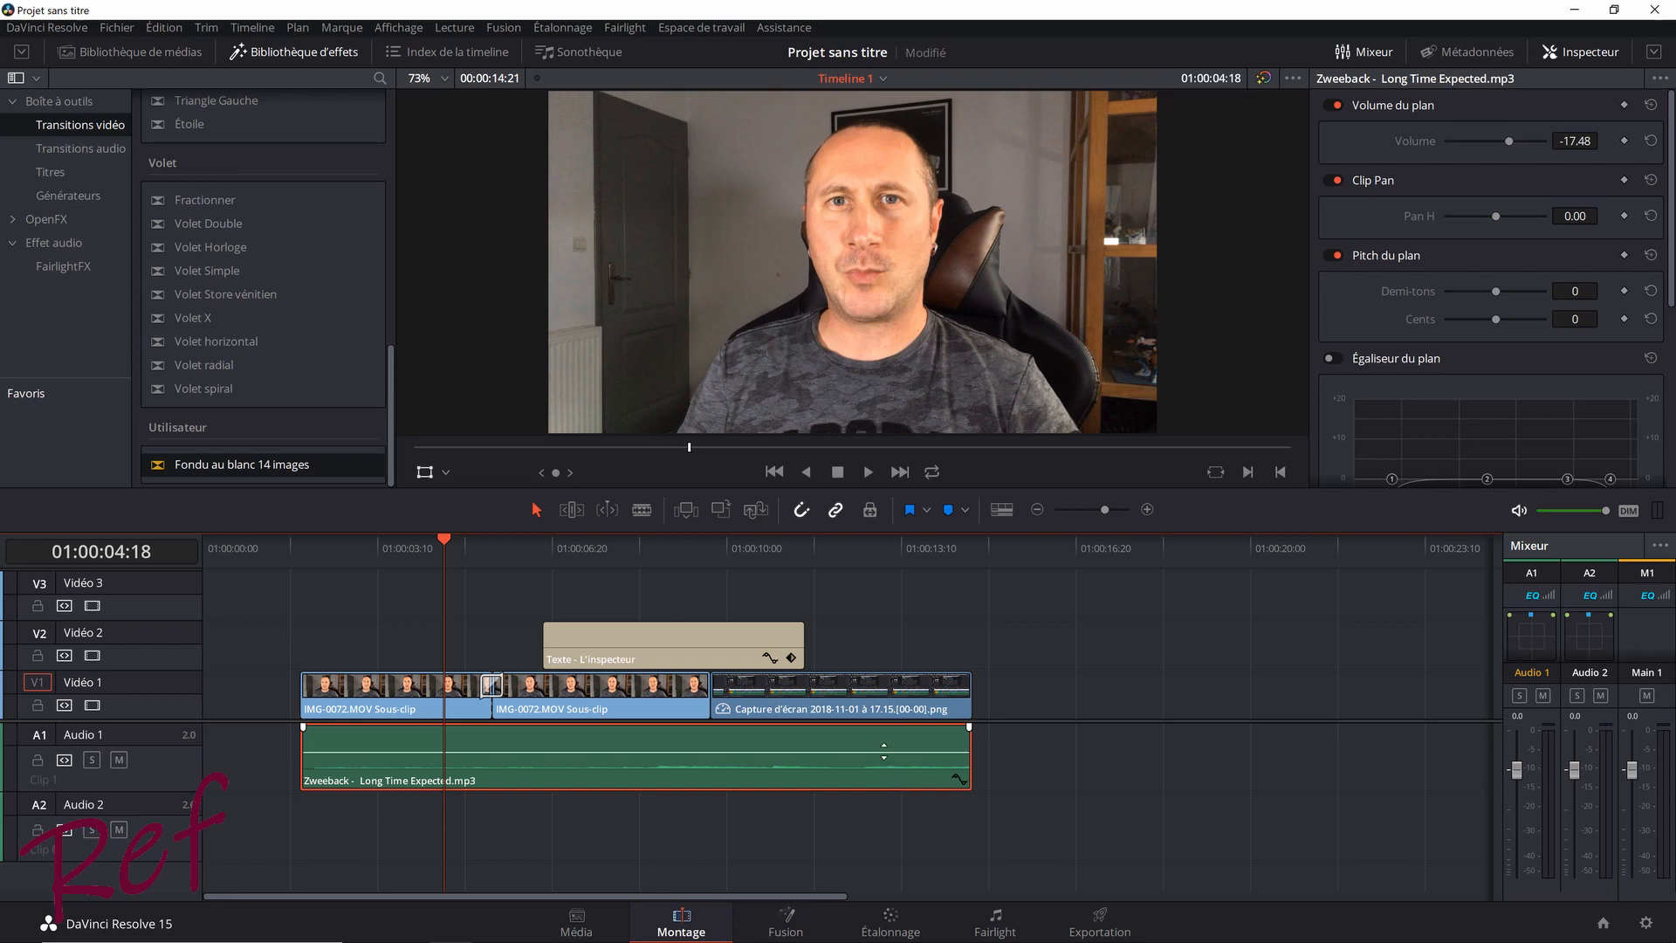
# Set the music clip's volume to -10.27, and try a Pan H of 94.78 before resetting it to 0.
pyautogui.moveTo(884, 751); pyautogui.dragTo(880, 749)
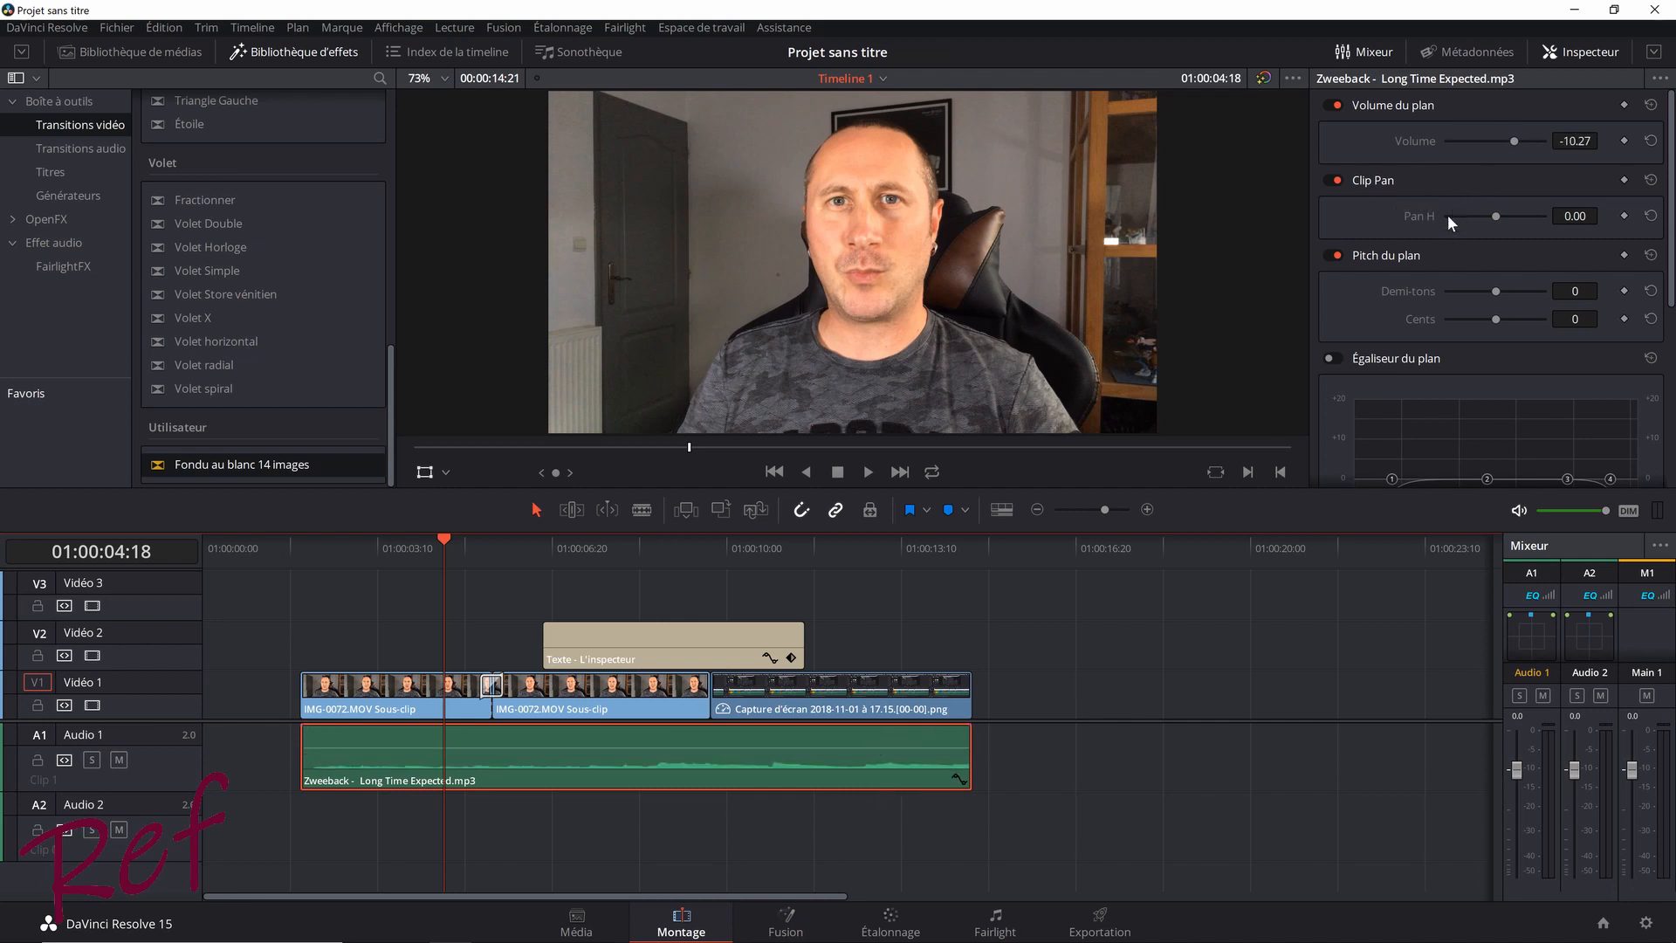
pyautogui.moveTo(1495, 215); pyautogui.dragTo(1535, 222)
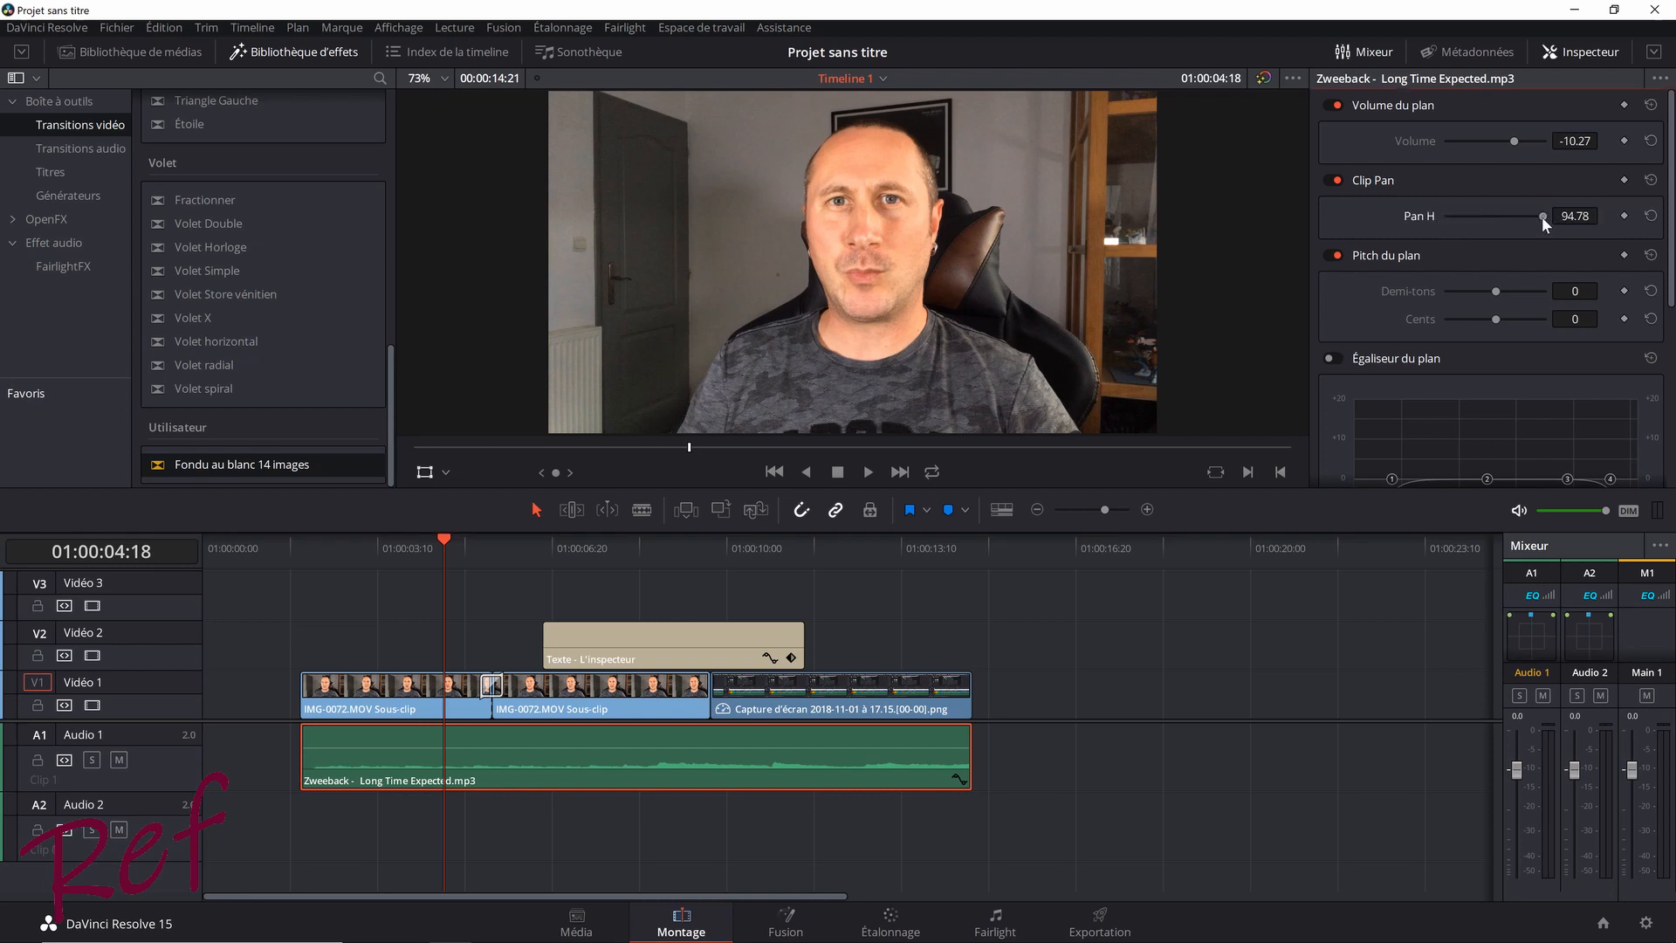
pyautogui.doubleClick(1575, 216)
pyautogui.write('0')
pyautogui.scroll(-3, 1426, 321)
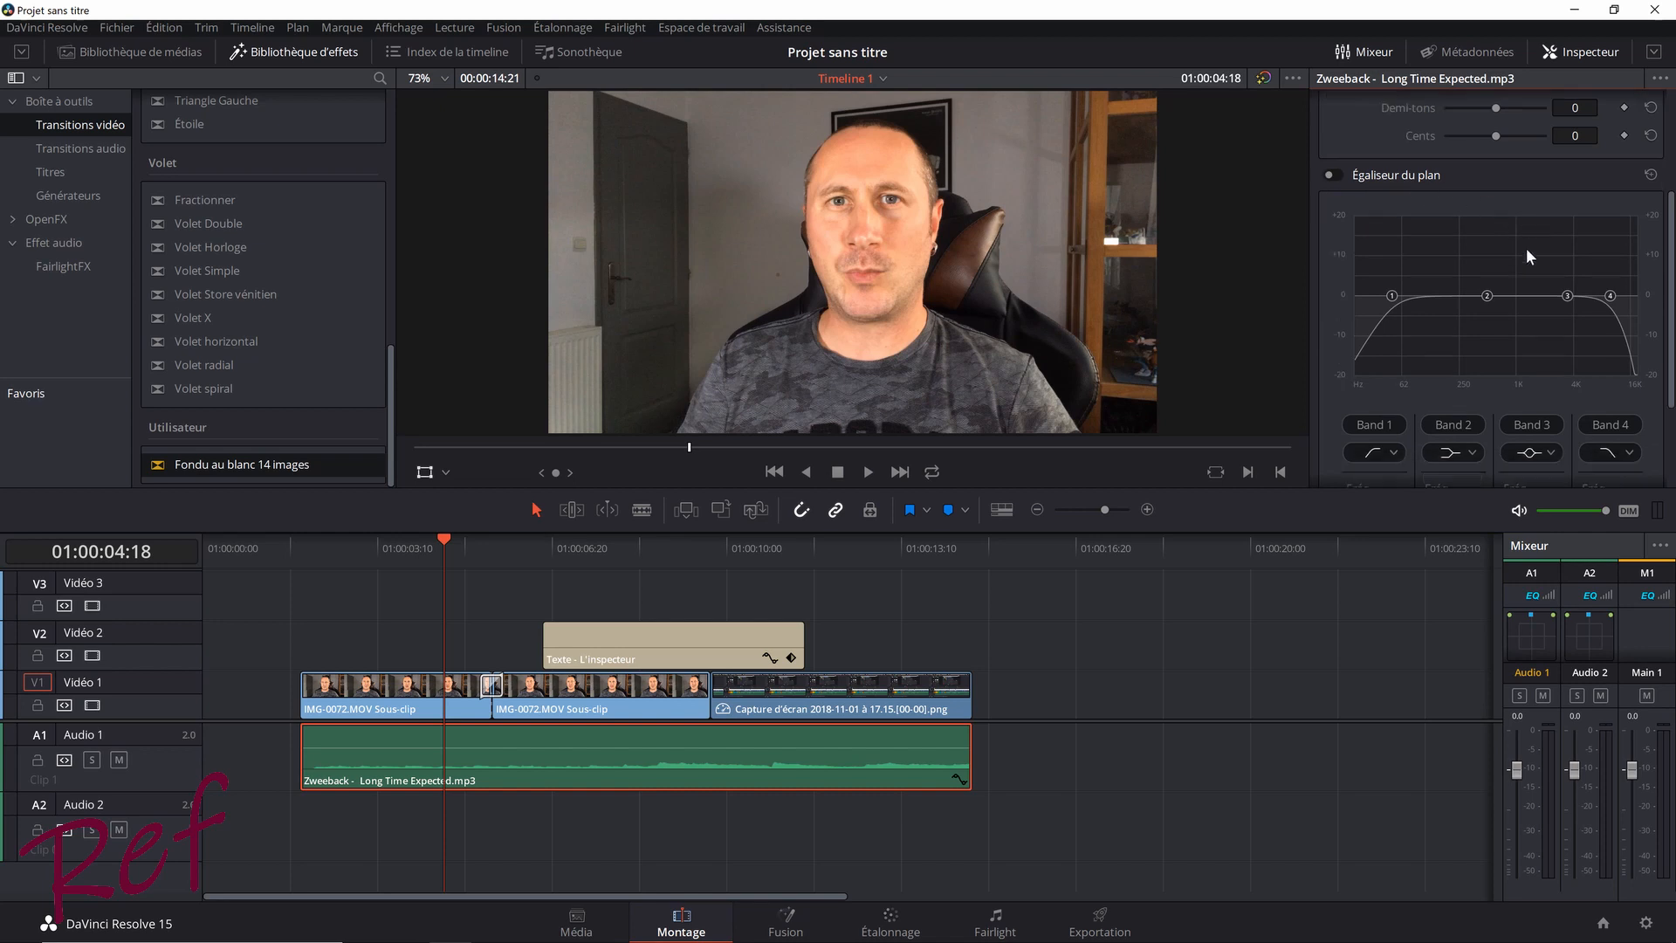
pyautogui.scroll(3, 1526, 248)
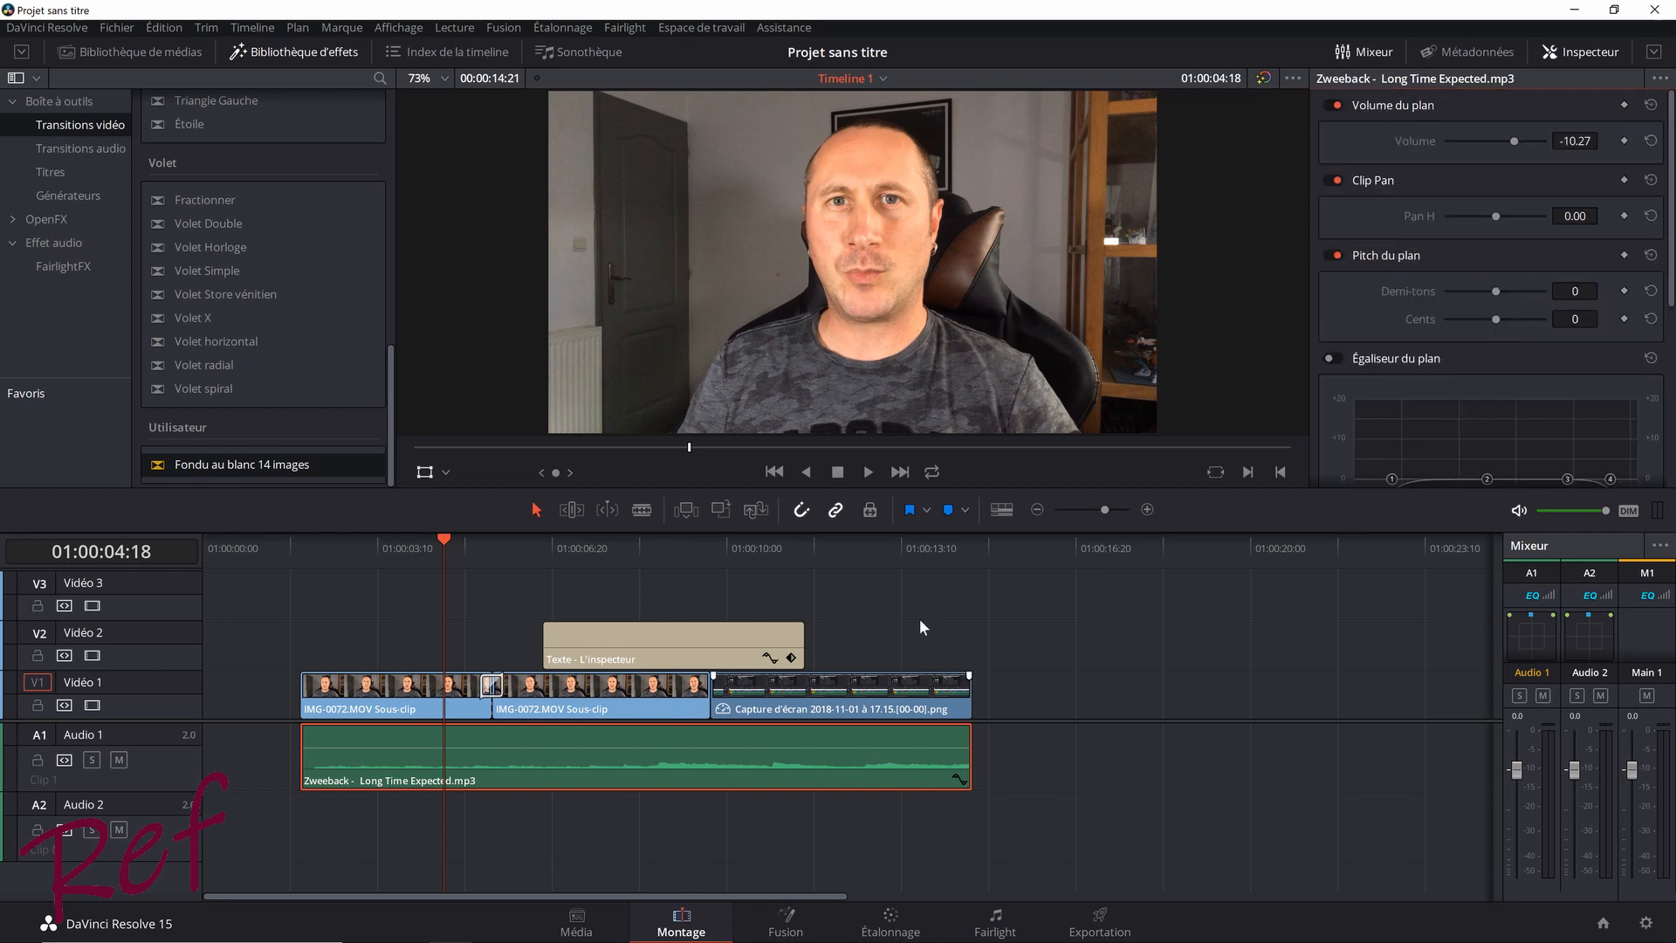
# Select the Capture d'écran image clip on Vidéo 1 to show its settings in the inspector.
pyautogui.click(879, 673)
pyautogui.scroll(1, 1480, 340)
pyautogui.scroll(5, 1479, 343)
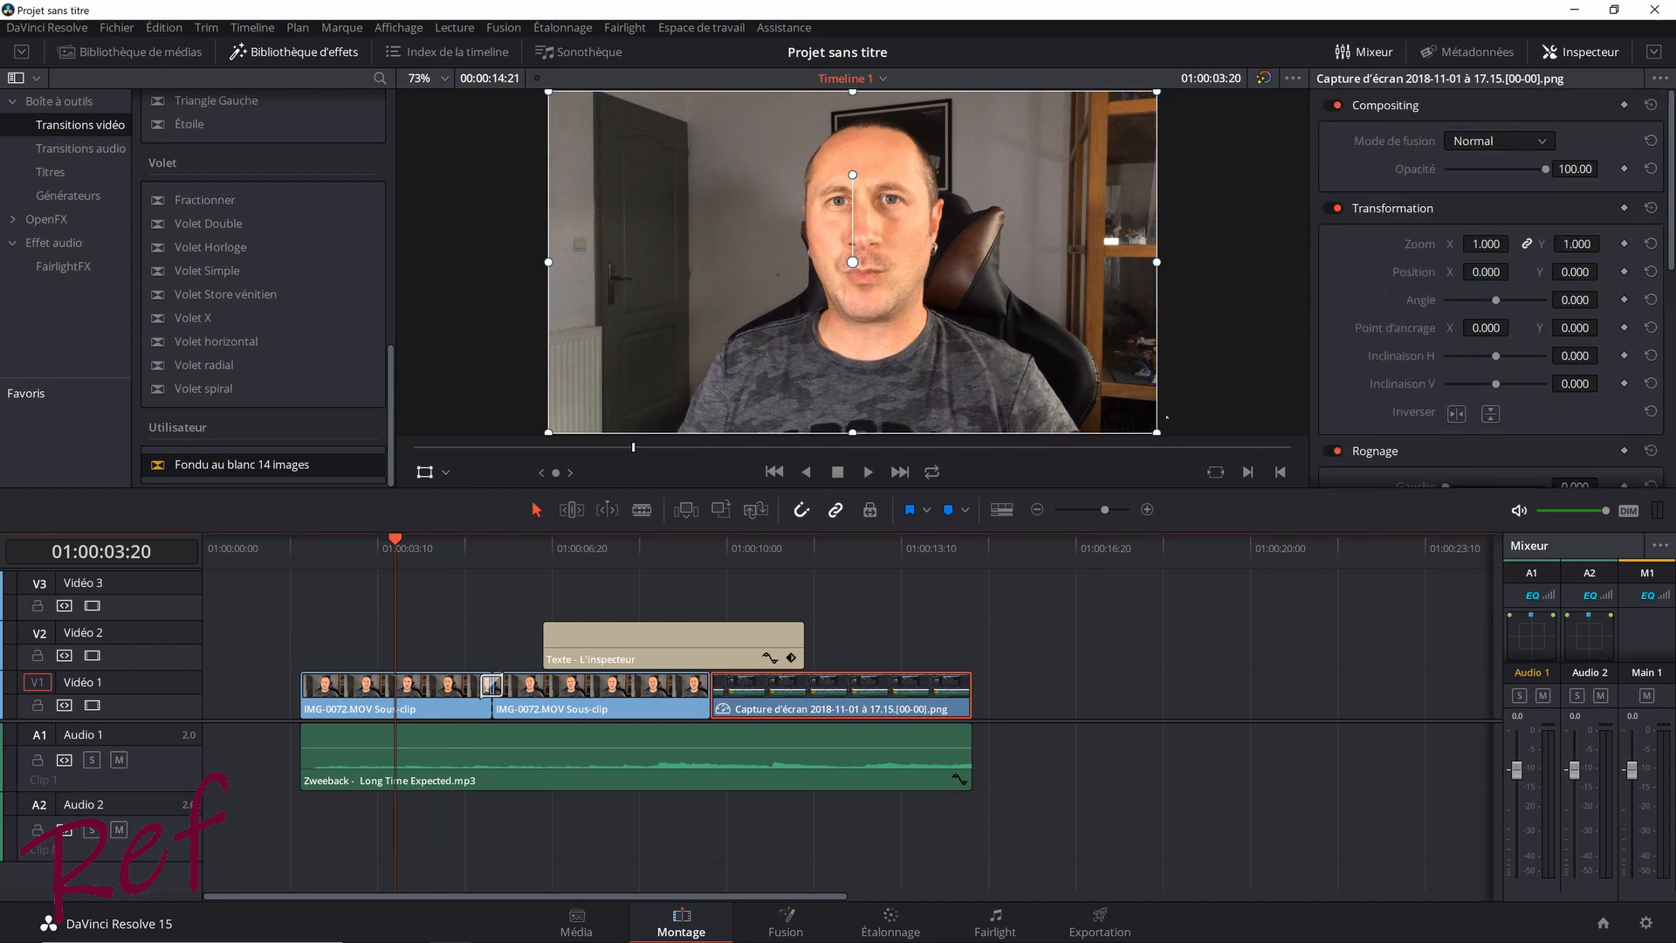
# Select the L'inspecteur title on Vidéo 2 and move the playhead to 01:00:08:25 to display it.
pyautogui.click(686, 633)
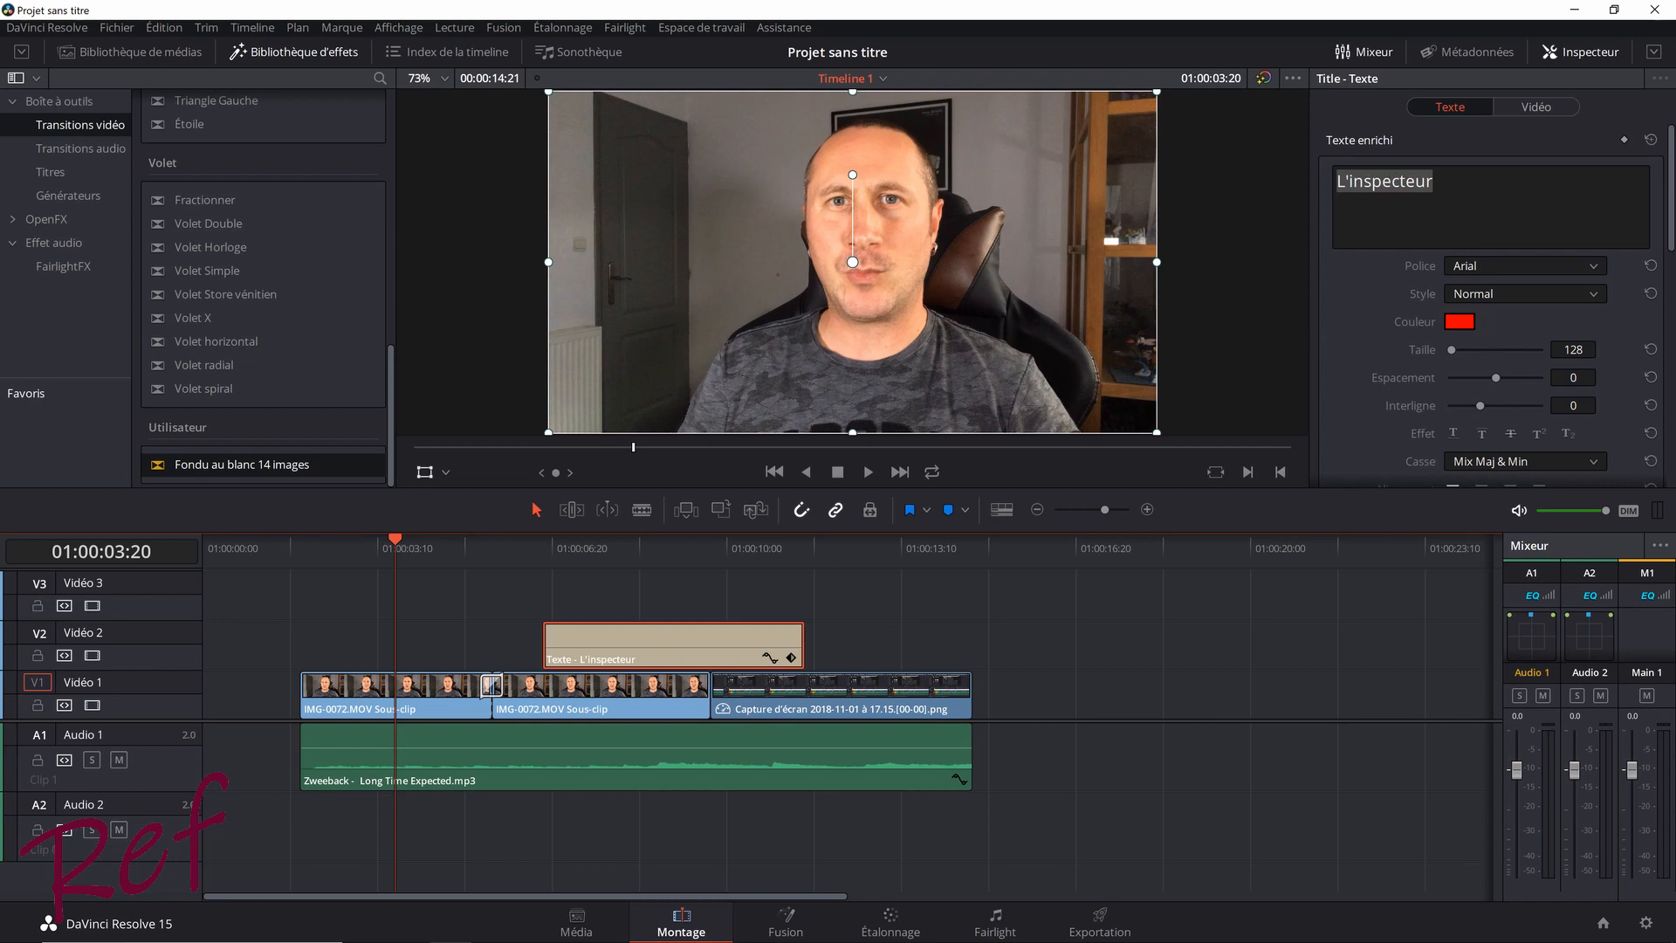
pyautogui.scroll(-1, 1396, 262)
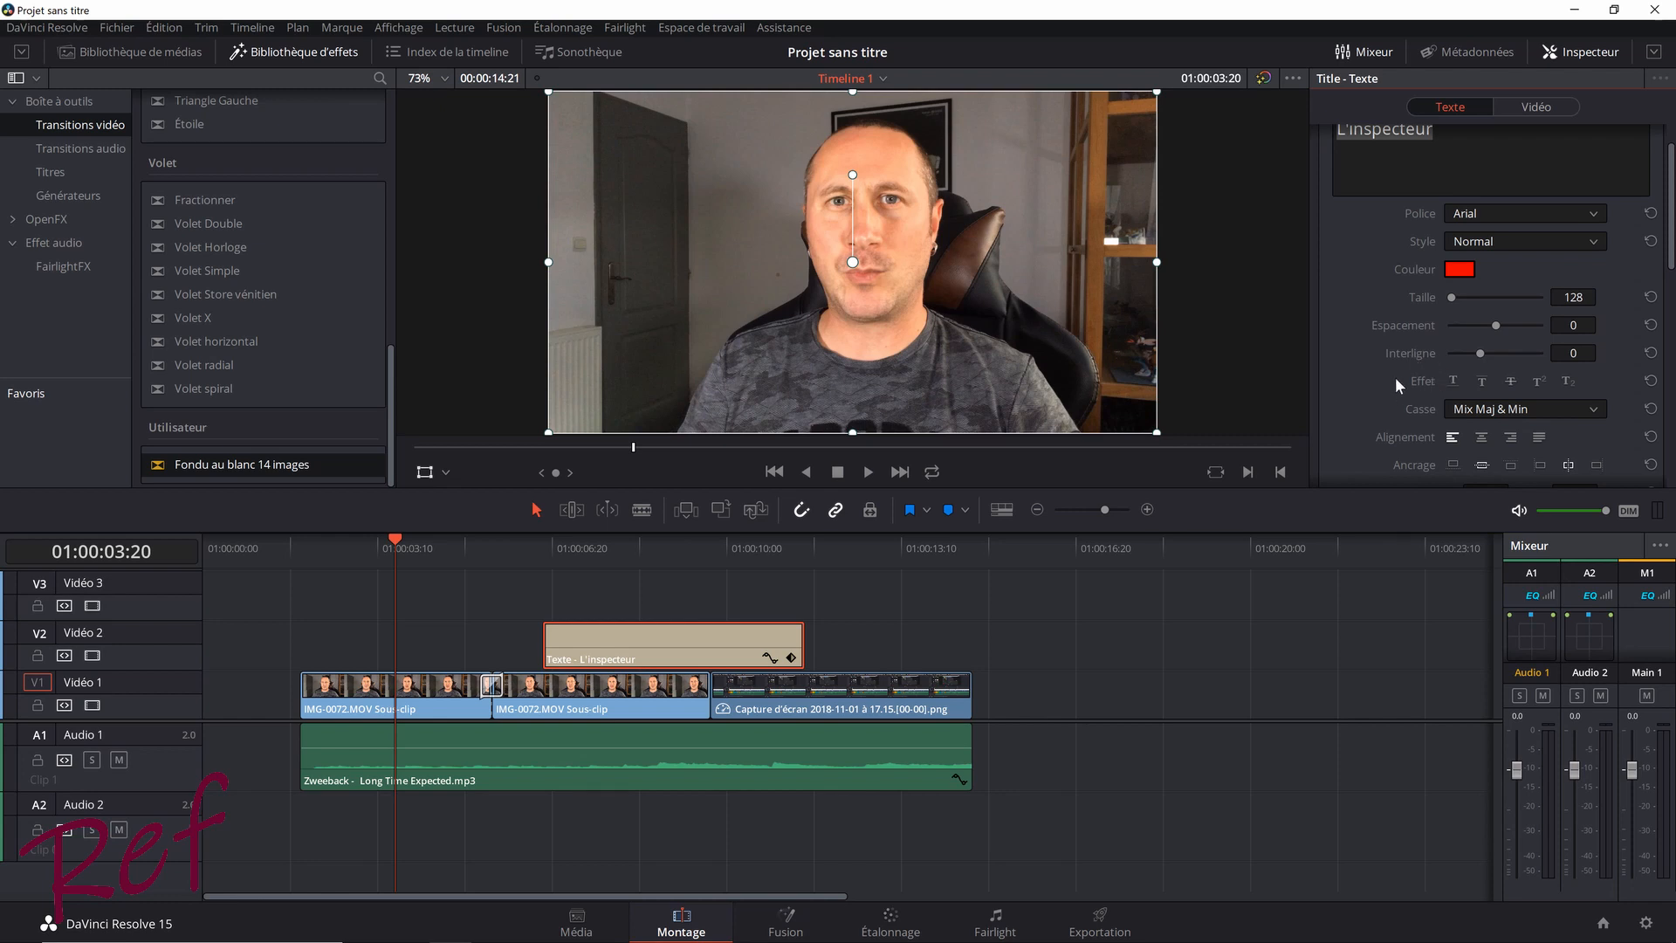
pyautogui.scroll(-3, 1397, 382)
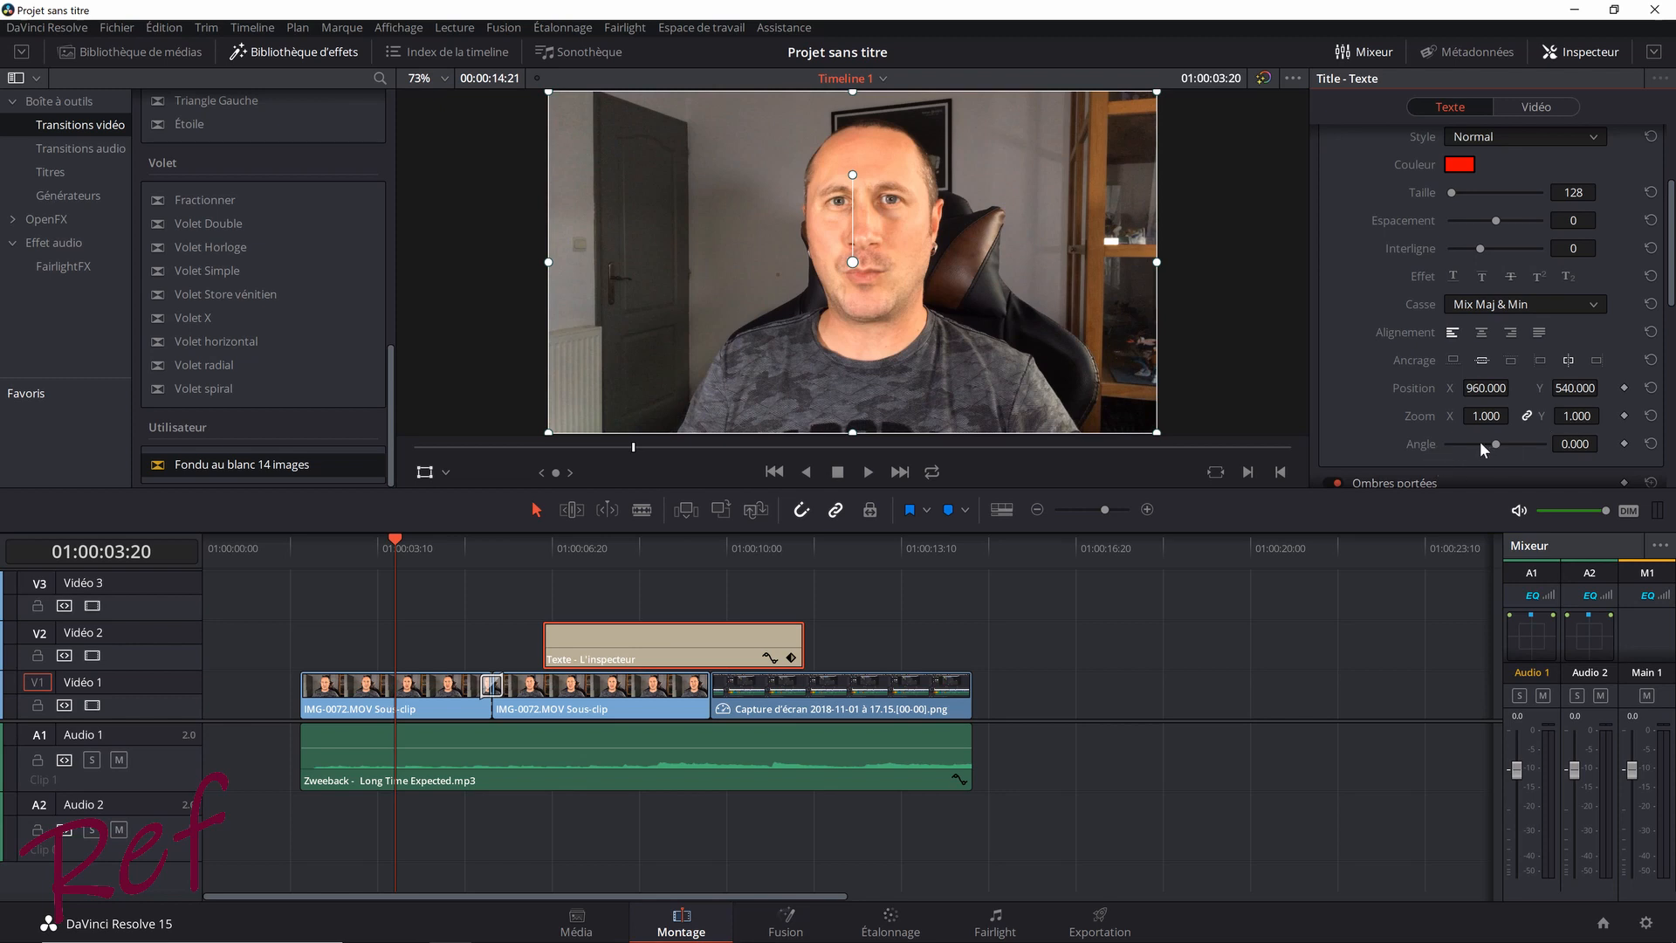
pyautogui.click(678, 546)
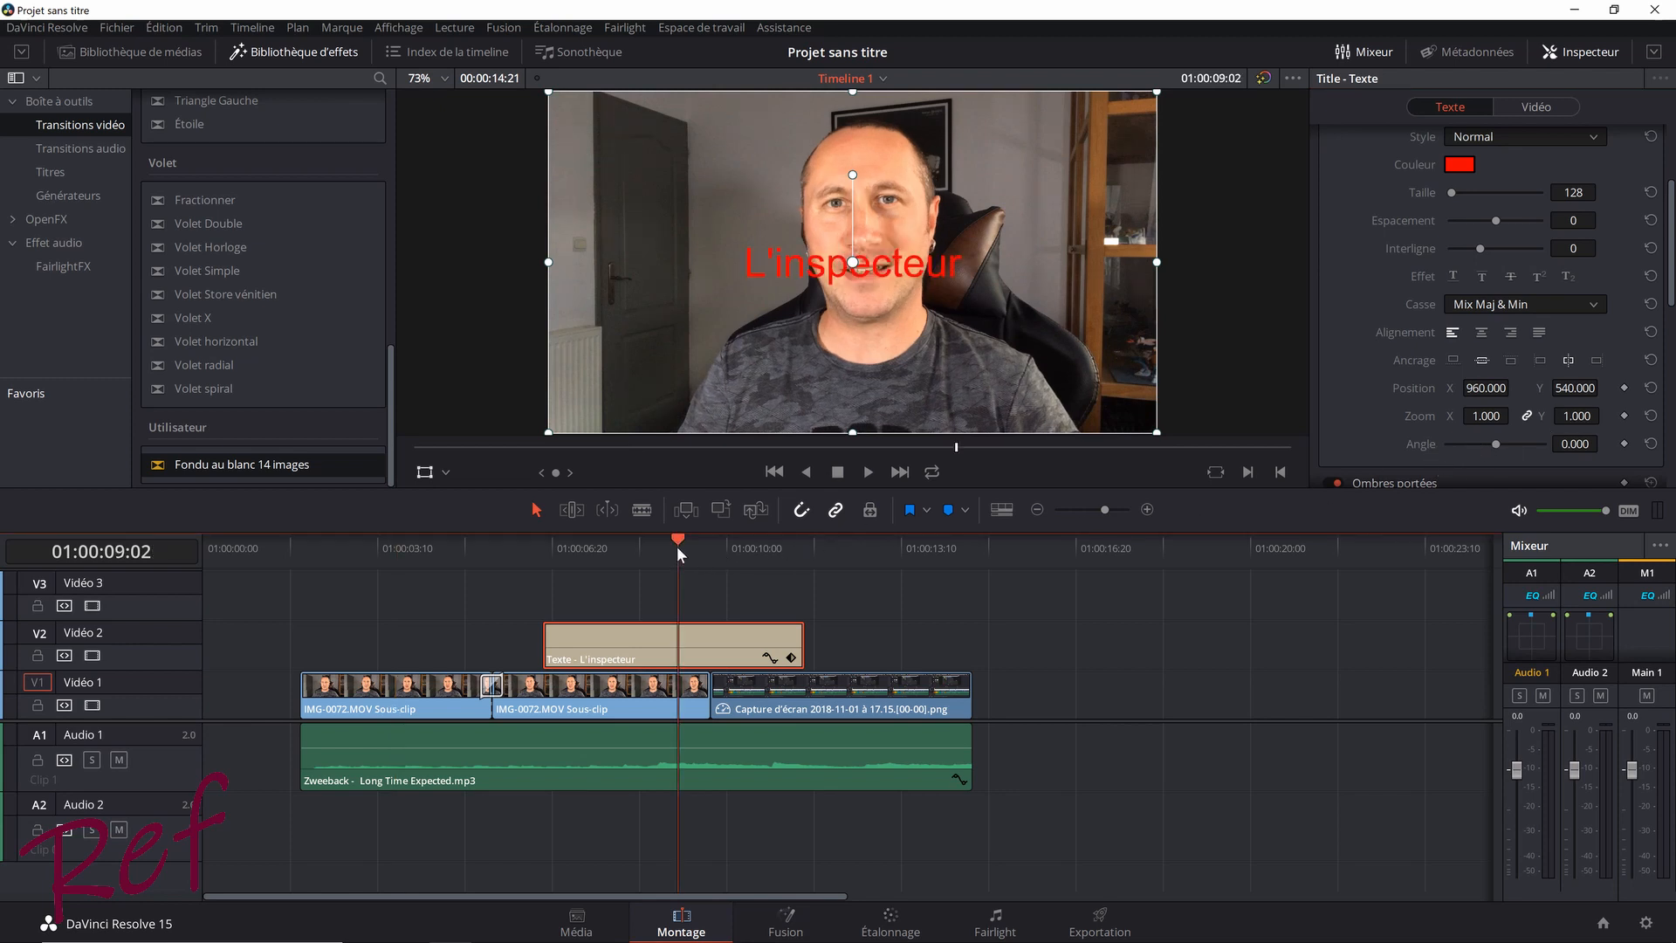
pyautogui.moveTo(677, 546); pyautogui.dragTo(665, 538)
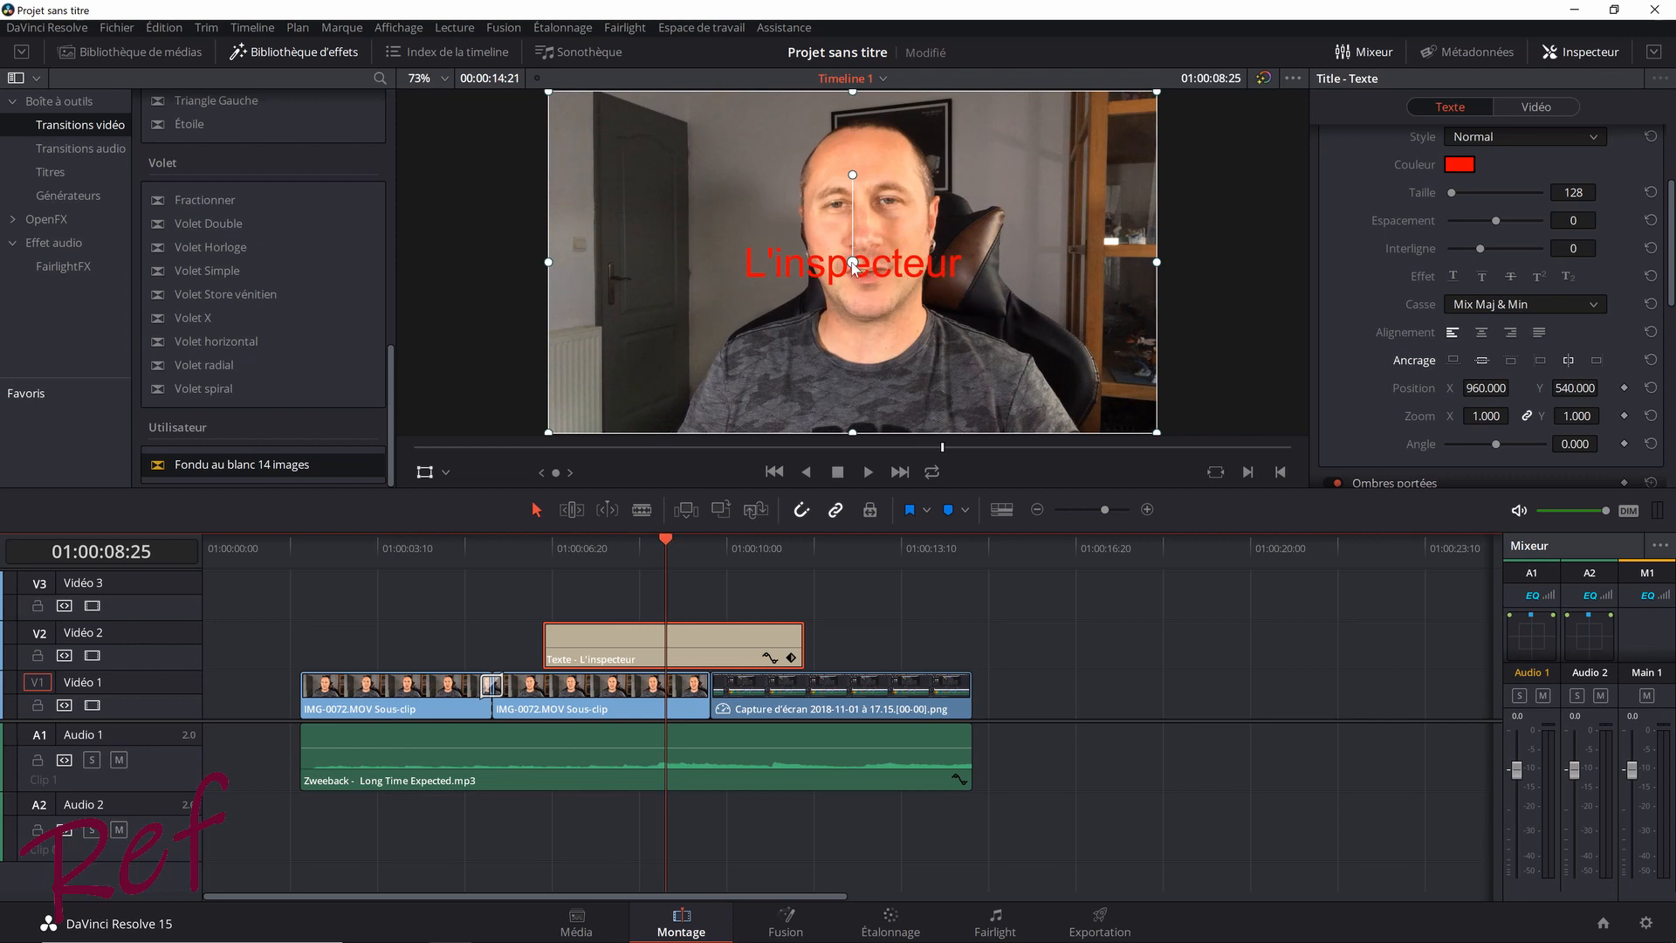
# Try the vertical and horizontal anchor (Ancrage) options on the title, ending with top and left anchoring.
pyautogui.click(1454, 360)
pyautogui.click(1512, 360)
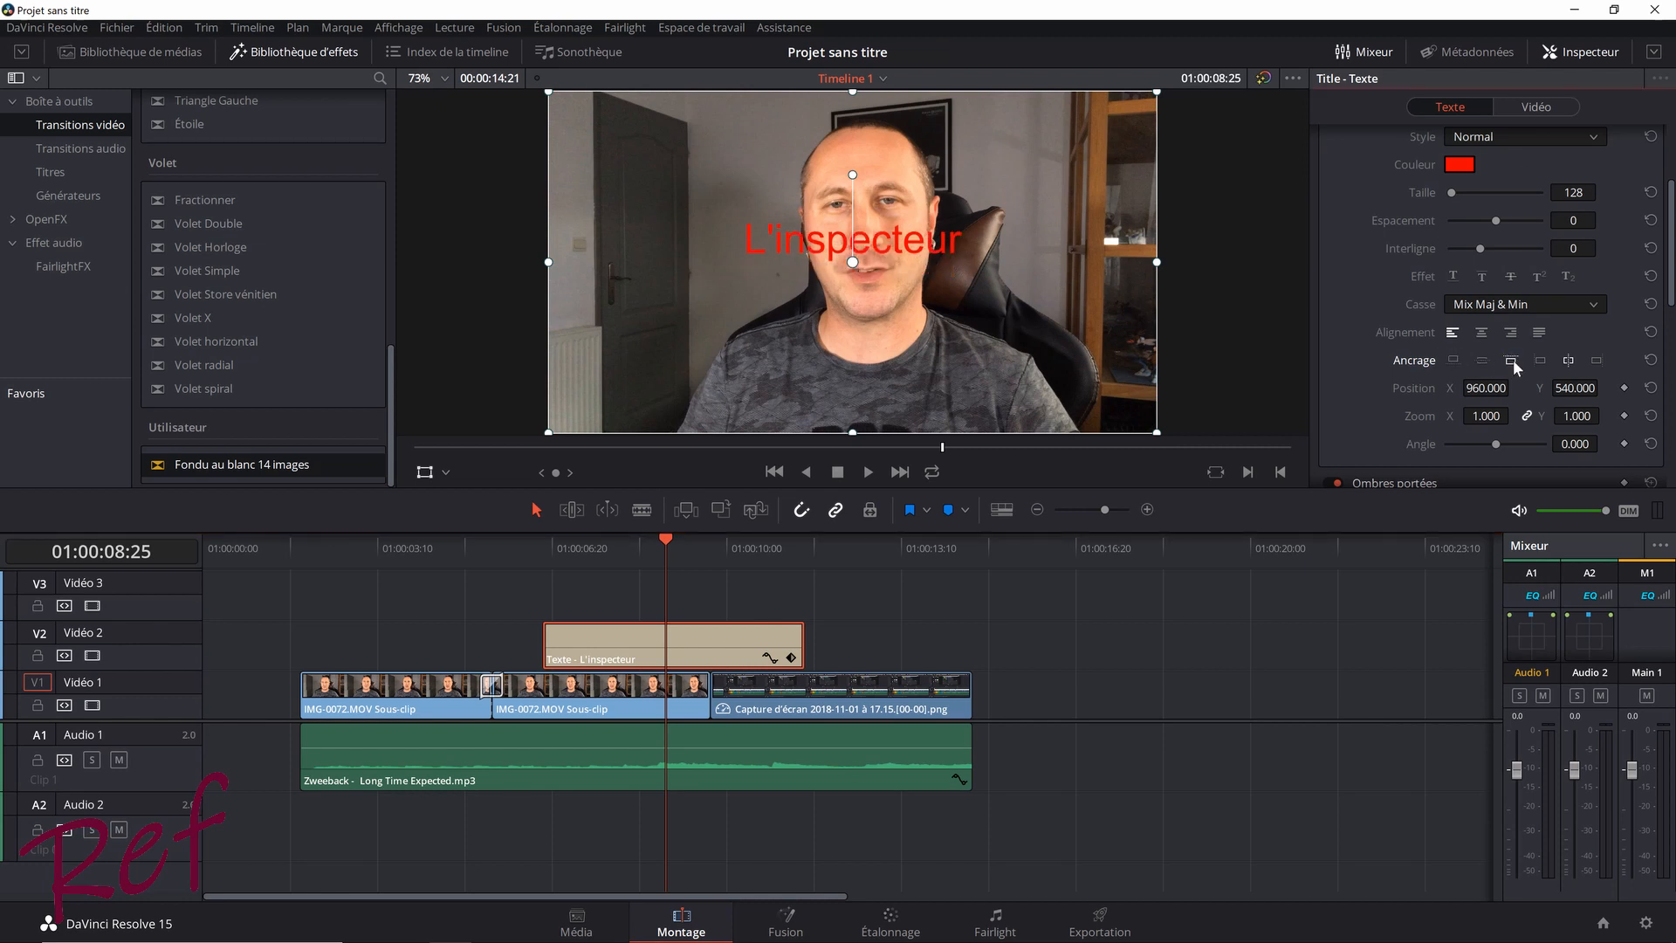
pyautogui.click(1484, 361)
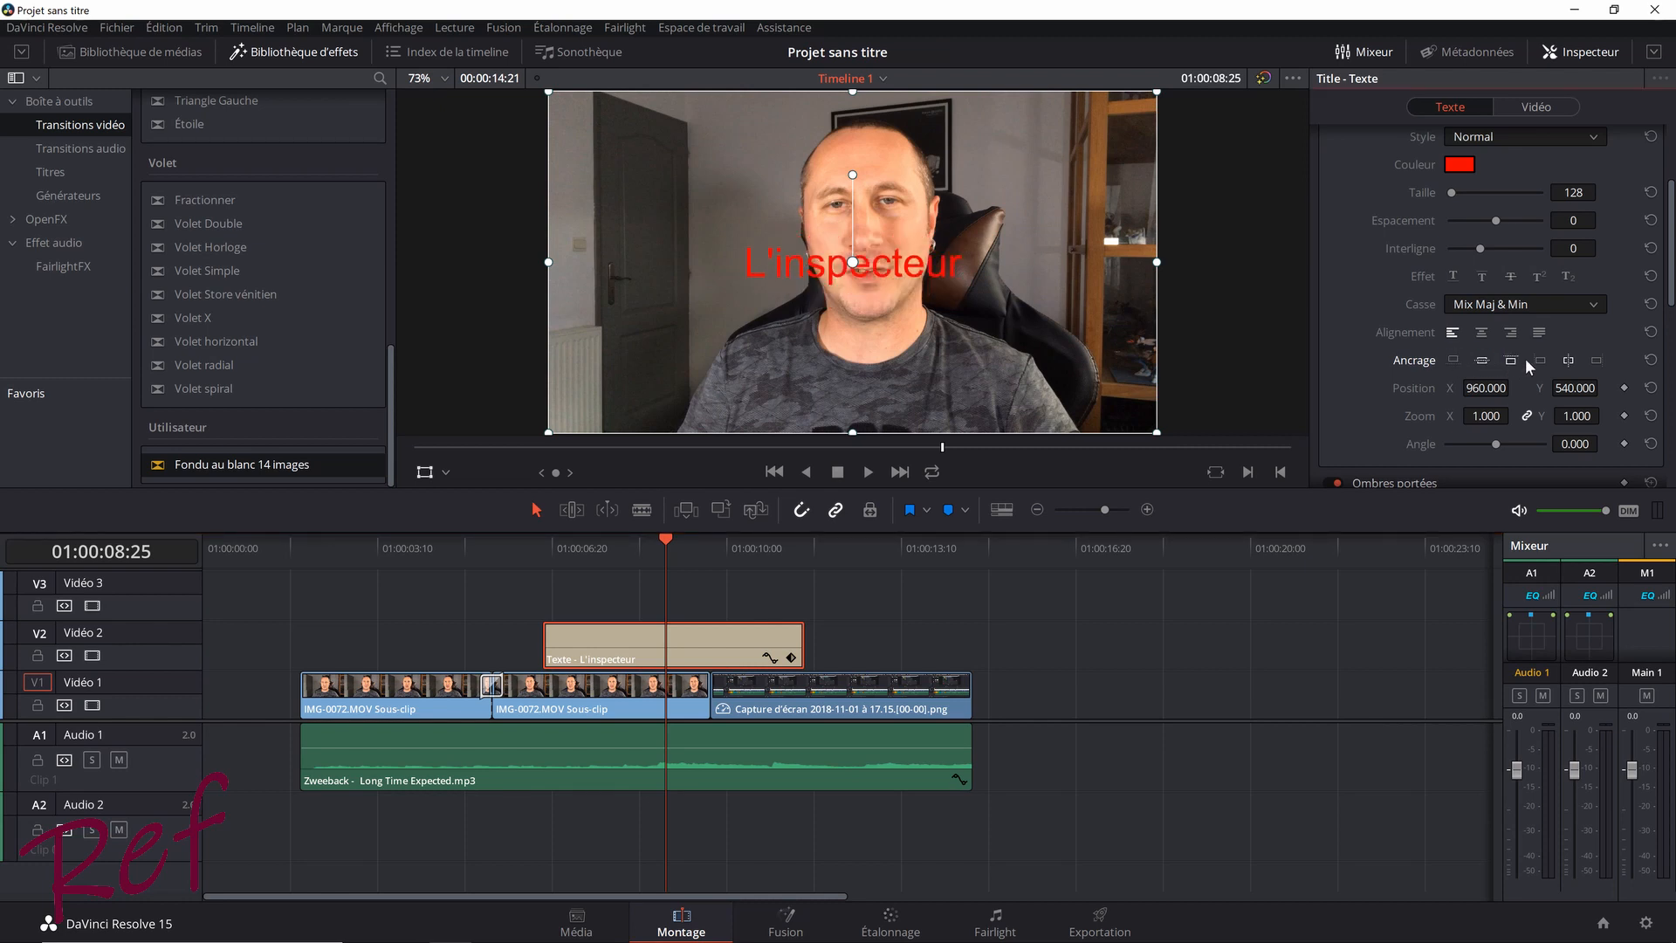
pyautogui.click(1541, 363)
pyautogui.click(1569, 360)
pyautogui.click(1594, 361)
pyautogui.click(1568, 359)
pyautogui.click(1511, 361)
pyautogui.click(1541, 358)
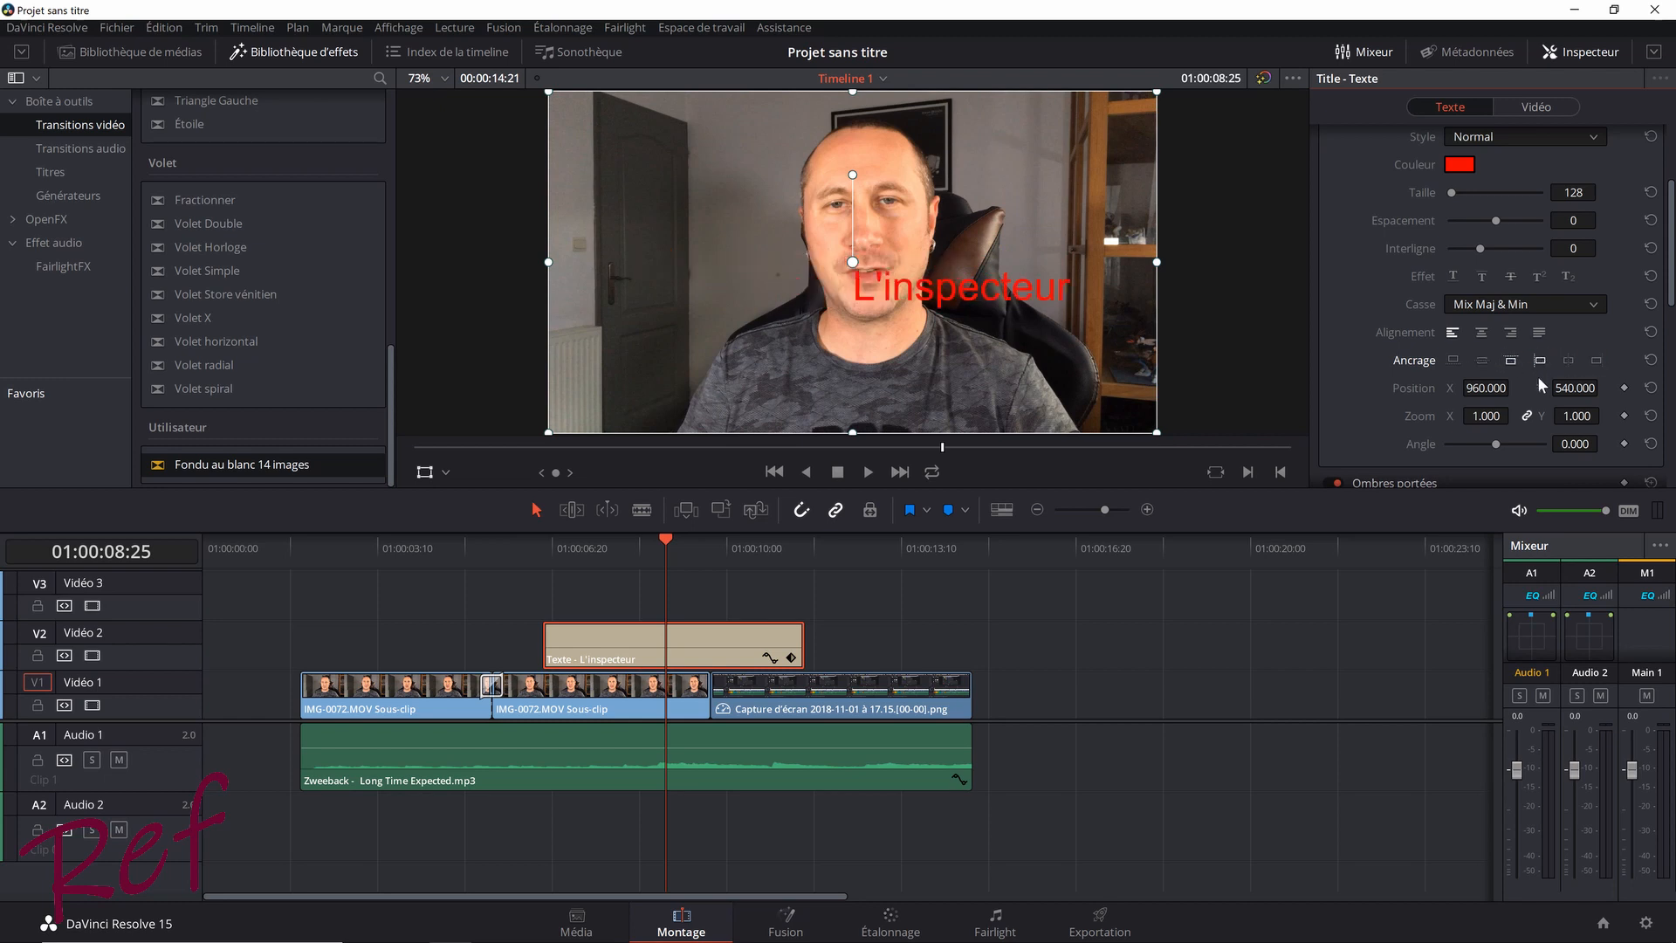
# Try changing the title's angle and outline (Contour) size, and review its drop shadow settings.
pyautogui.moveTo(1565, 443)
pyautogui.mouseDown()
pyautogui.moveTo(1672, 444)
pyautogui.moveTo(1550, 443)
pyautogui.moveTo(1571, 443)
pyautogui.mouseUp()
pyautogui.scroll(-3, 1549, 436)
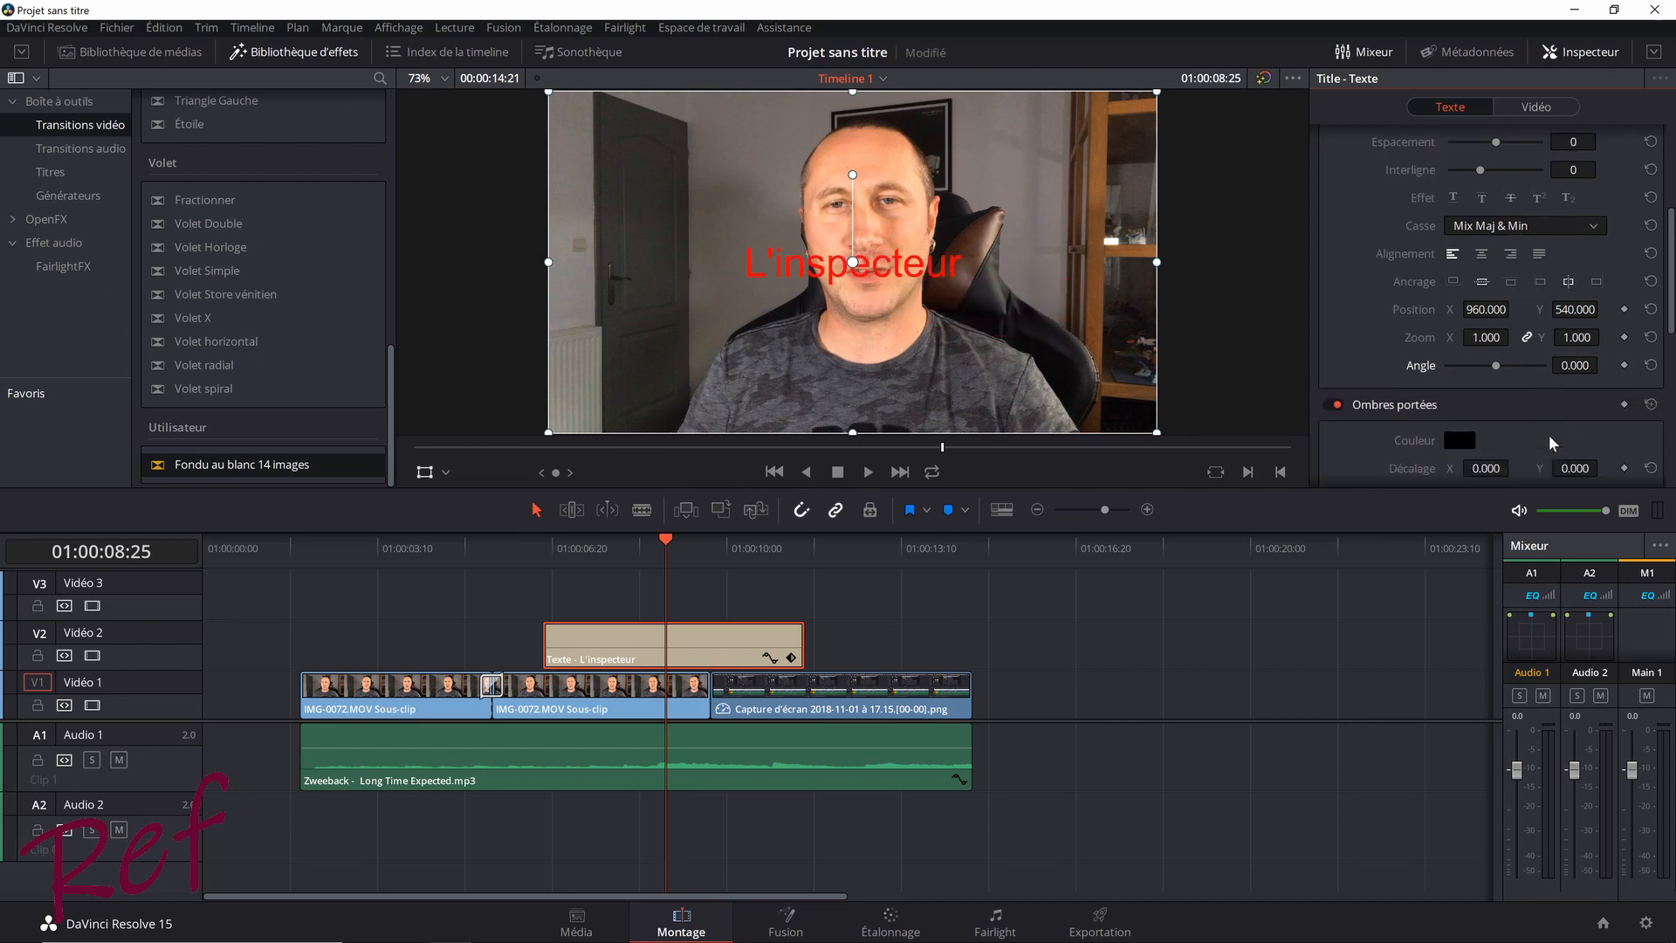
pyautogui.scroll(-4, 1549, 435)
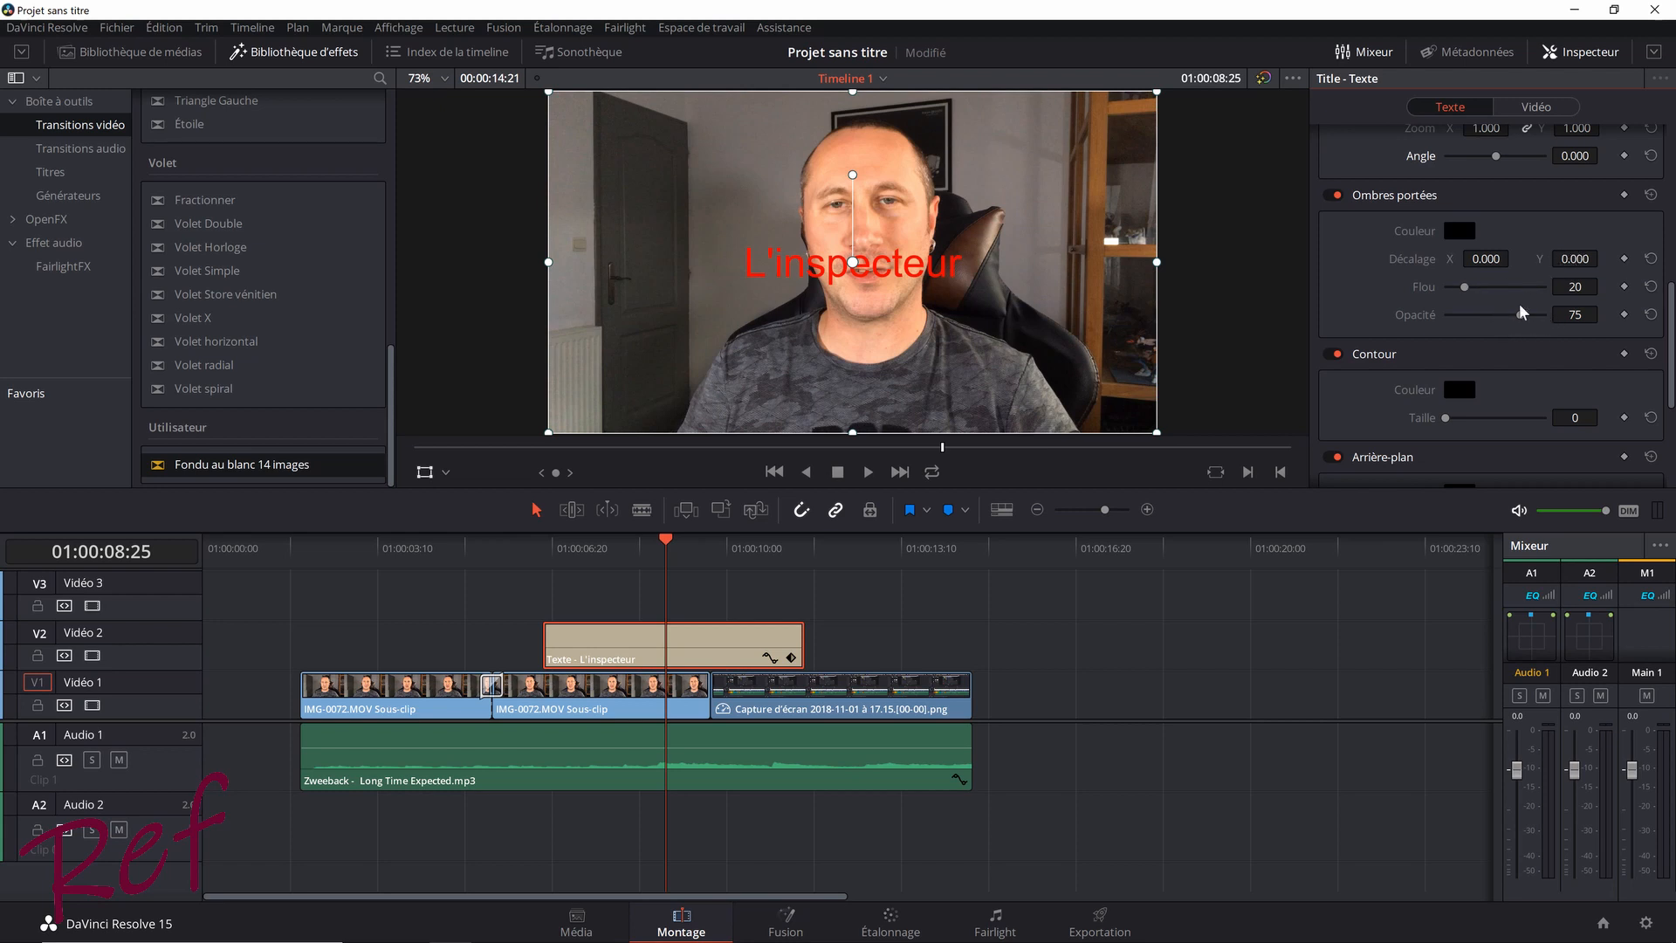
pyautogui.scroll(-3, 1520, 323)
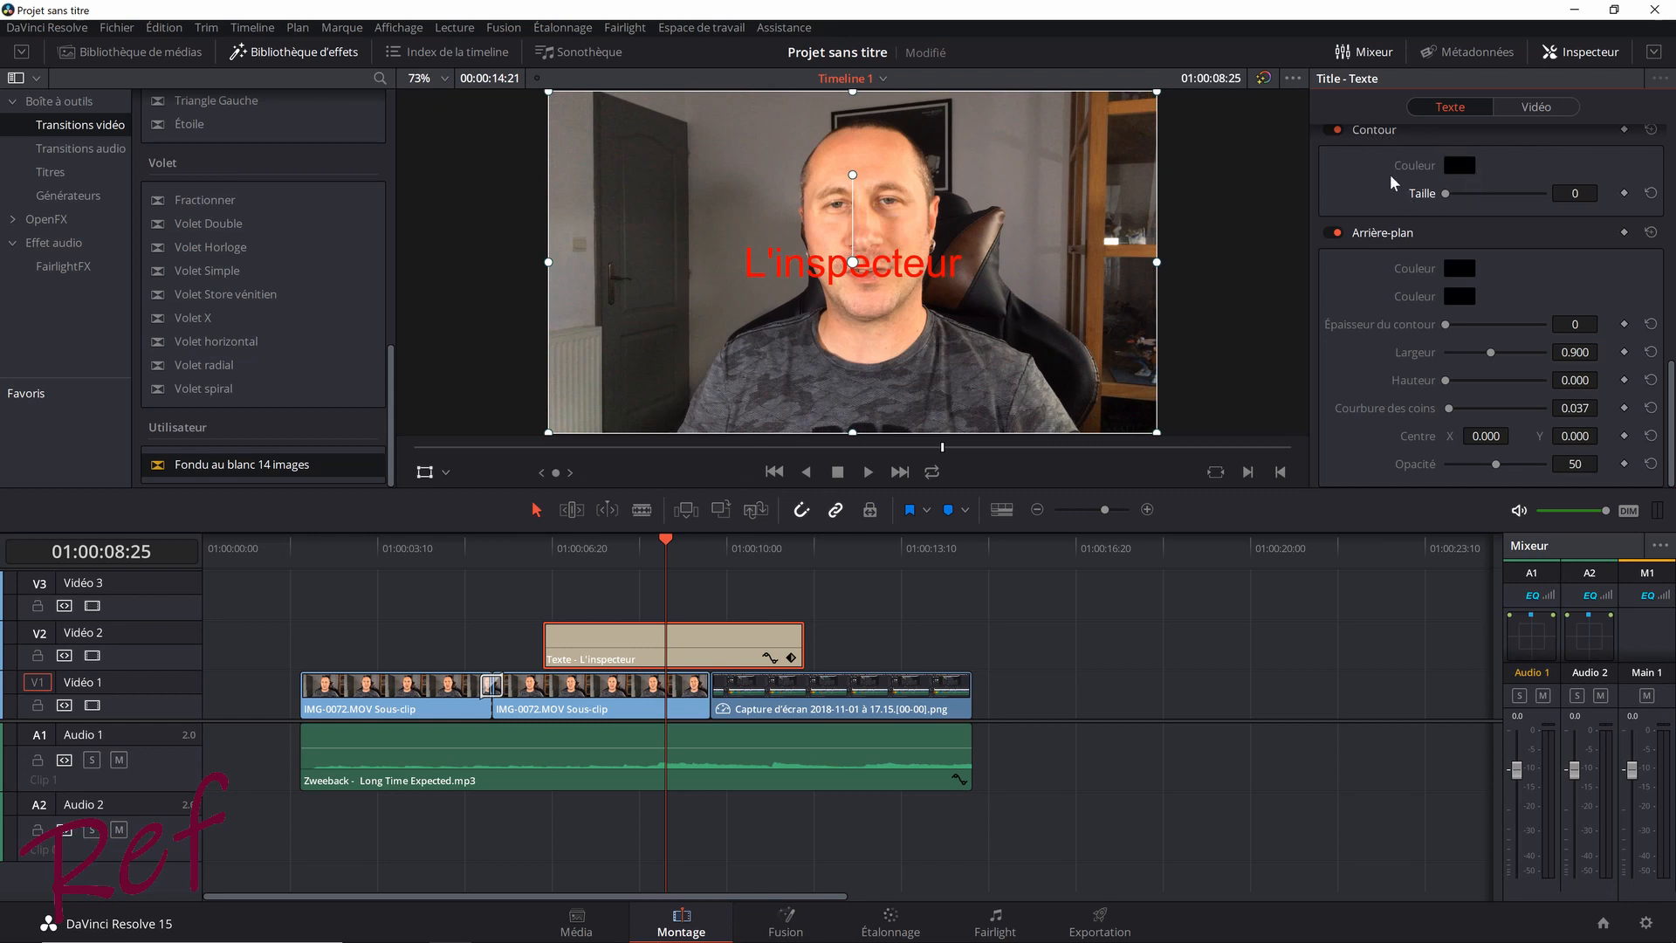
pyautogui.moveTo(1445, 194)
pyautogui.mouseDown()
pyautogui.moveTo(1480, 194)
pyautogui.moveTo(1430, 194)
pyautogui.mouseUp()
# Try a title background with width 0.470, height 0.157 and border thickness 6, varying its corner rounding and opacity.
pyautogui.moveTo(1444, 380); pyautogui.dragTo(1467, 330)
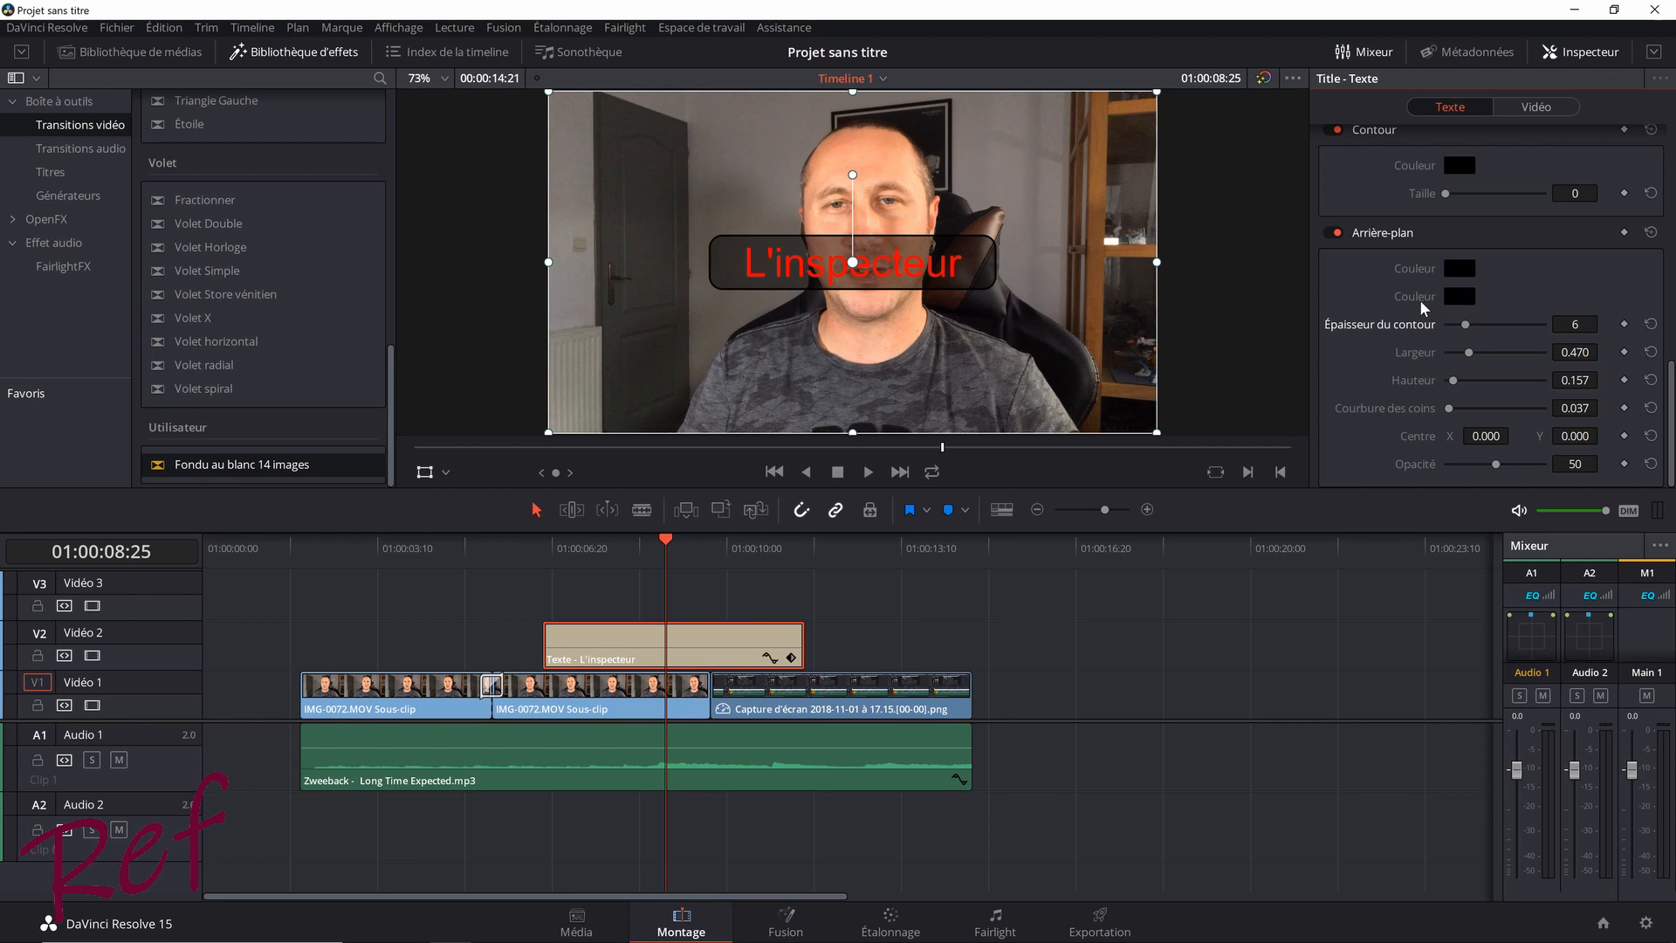
pyautogui.moveTo(1447, 408); pyautogui.dragTo(1446, 408)
pyautogui.moveTo(1496, 465); pyautogui.dragTo(1454, 464)
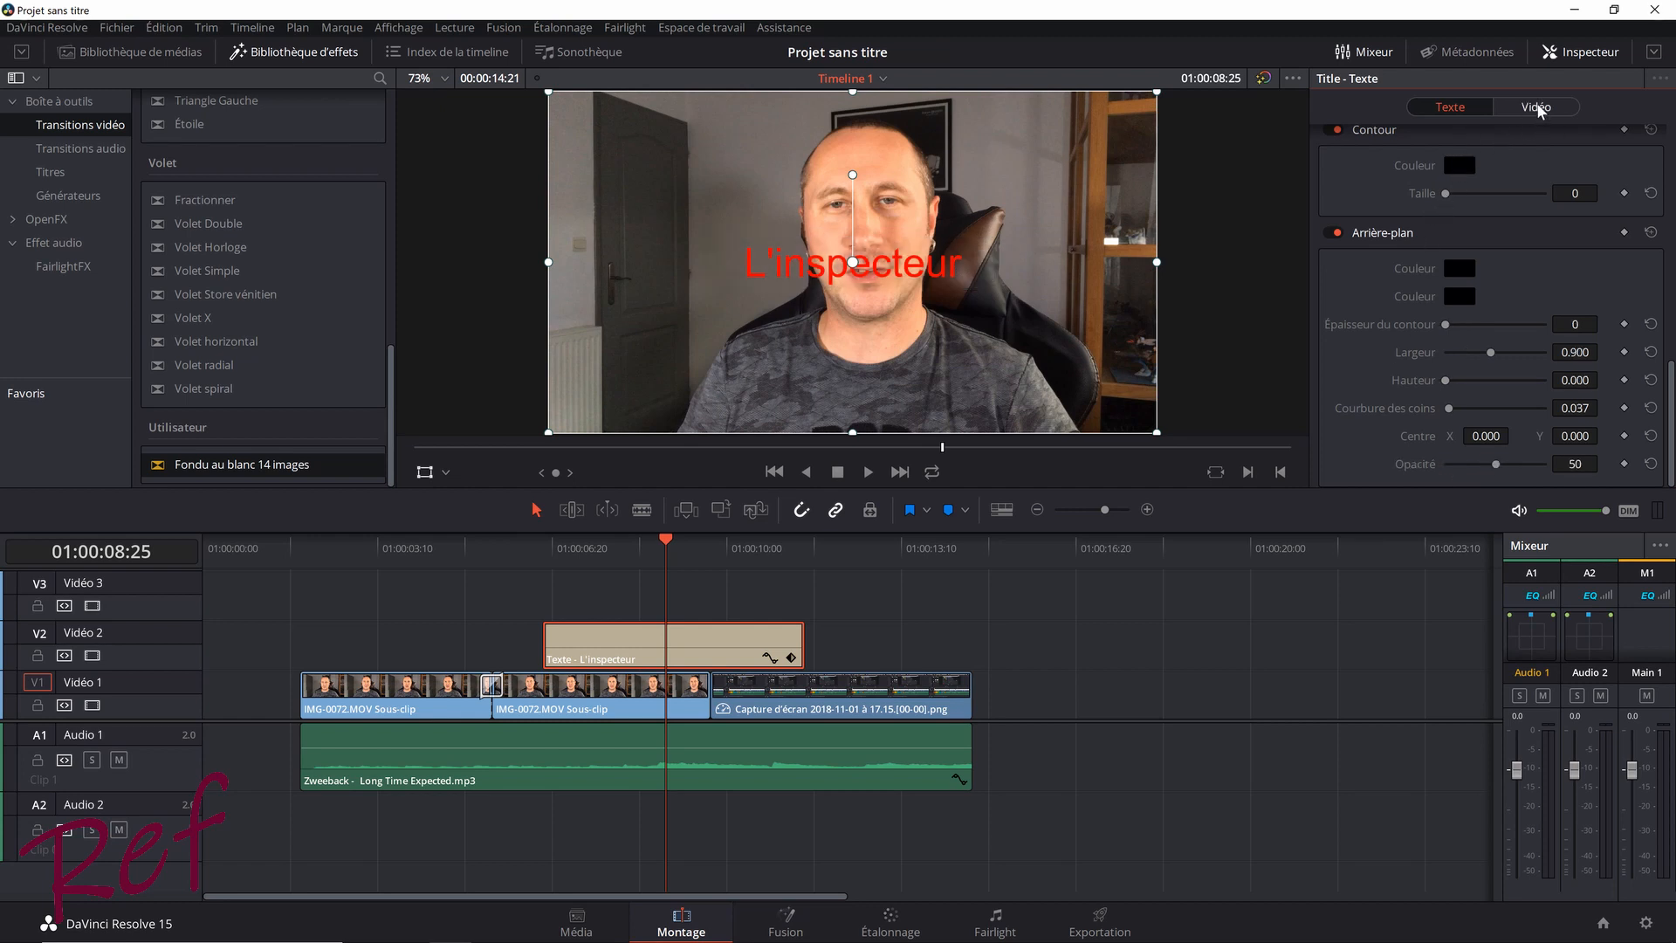
# Compare the title's video settings, such as Compositing and Transformation, with its text settings in the inspector.
pyautogui.click(1537, 106)
pyautogui.scroll(-10, 1416, 170)
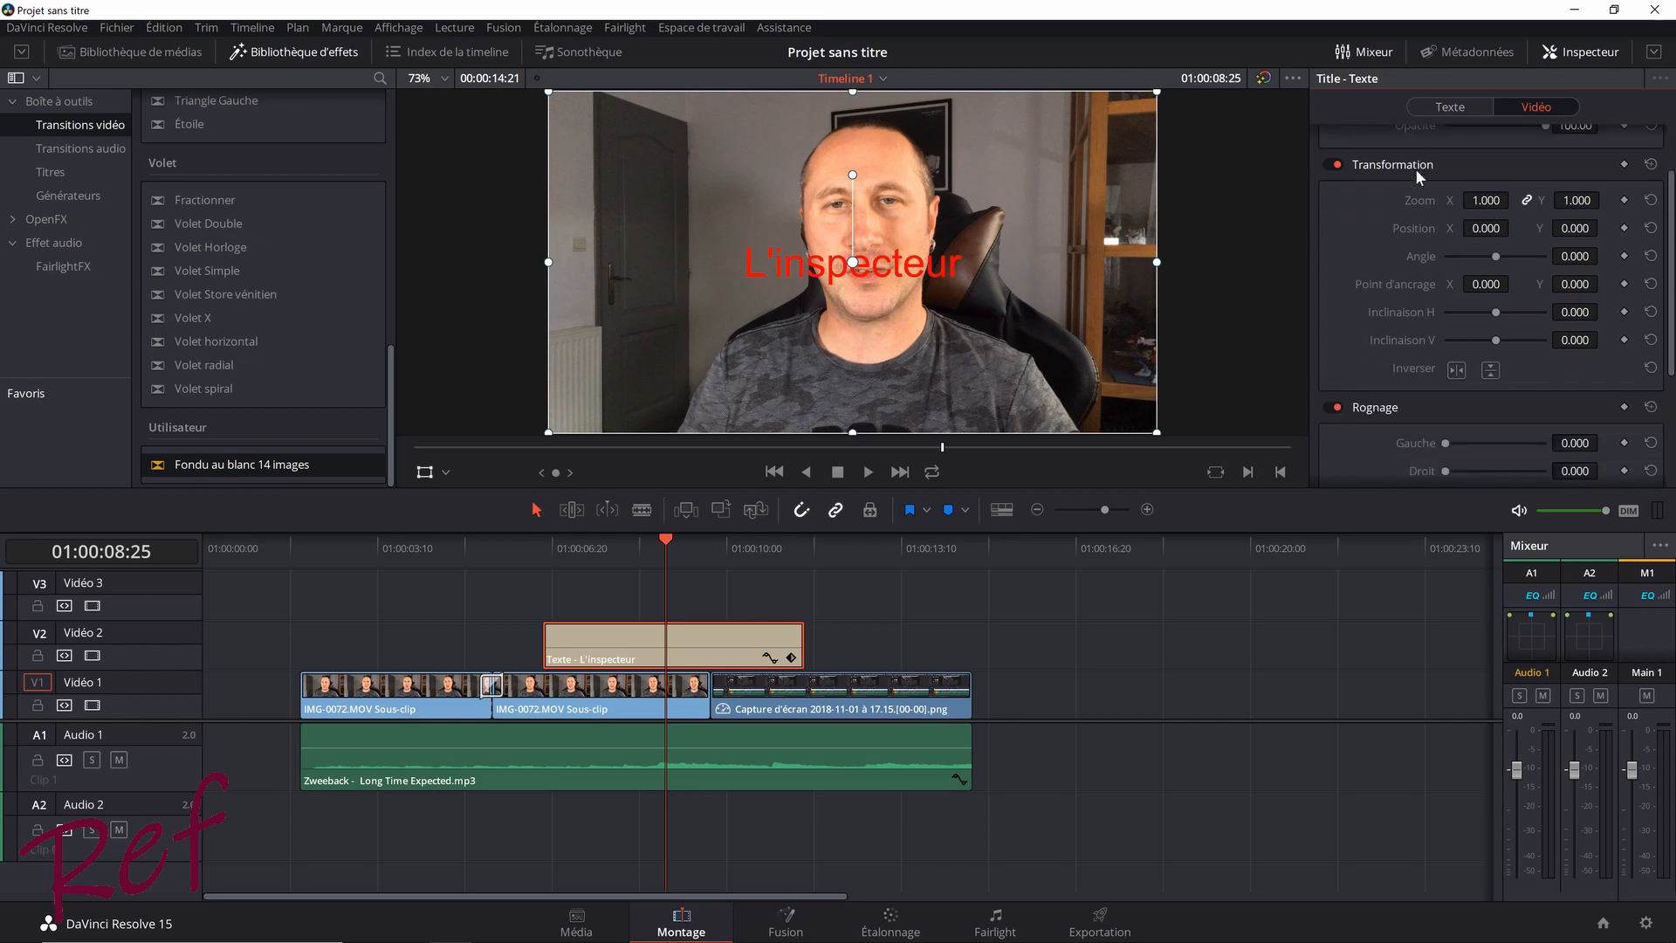
pyautogui.scroll(10, 1416, 171)
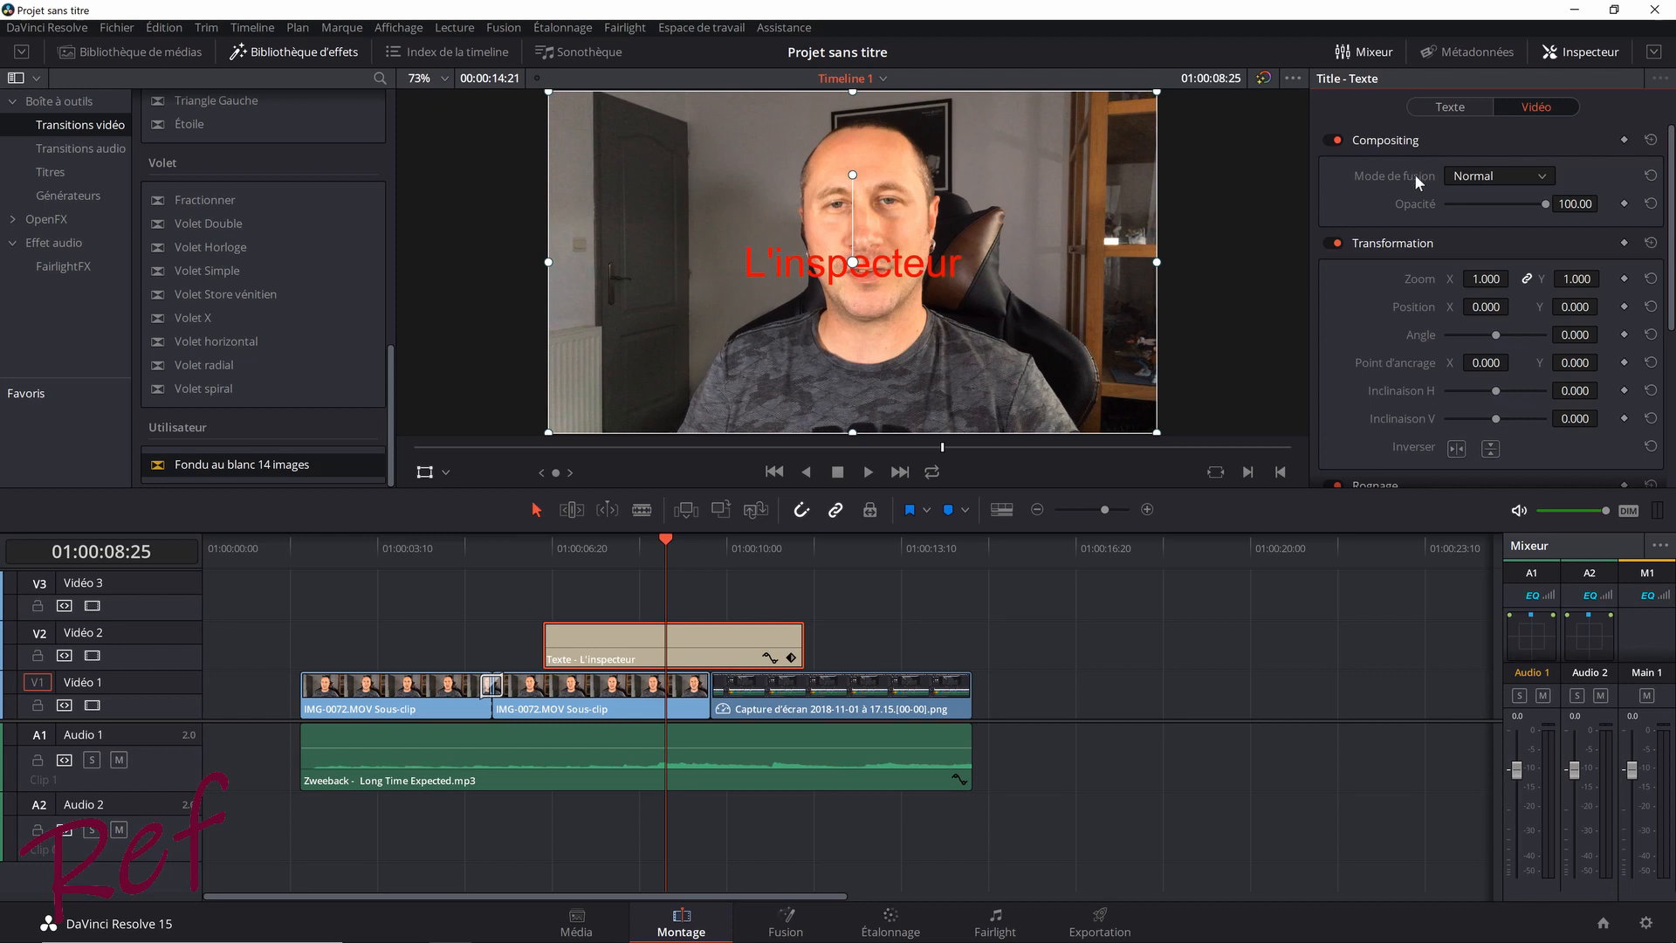
pyautogui.click(1451, 107)
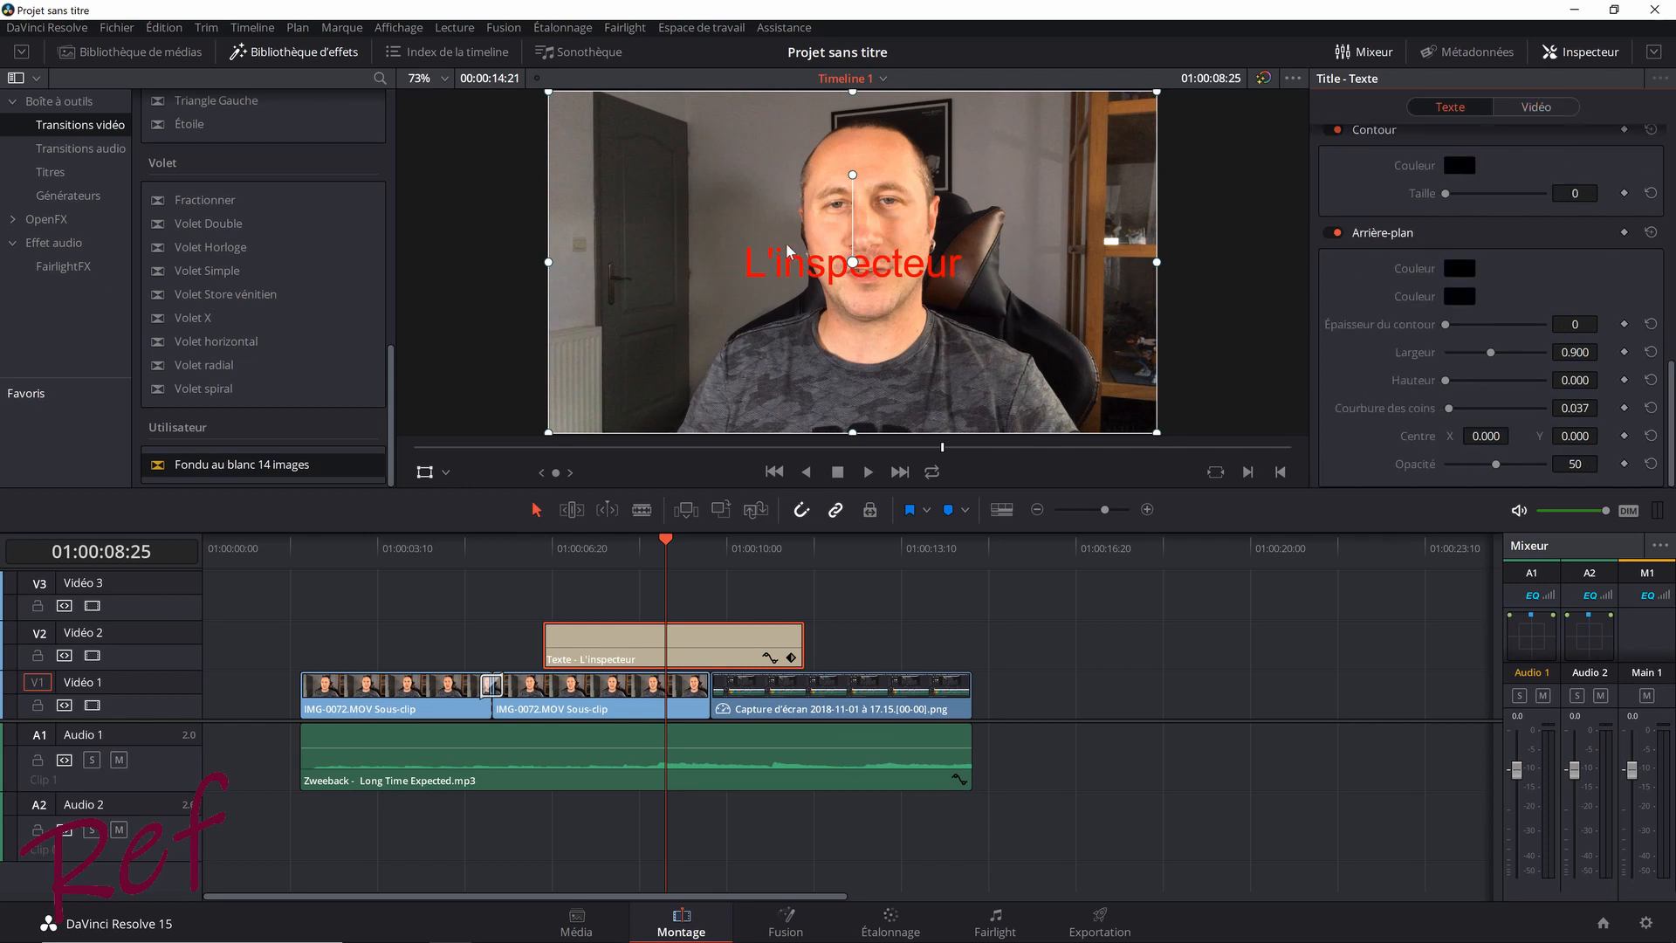
pyautogui.click(1541, 106)
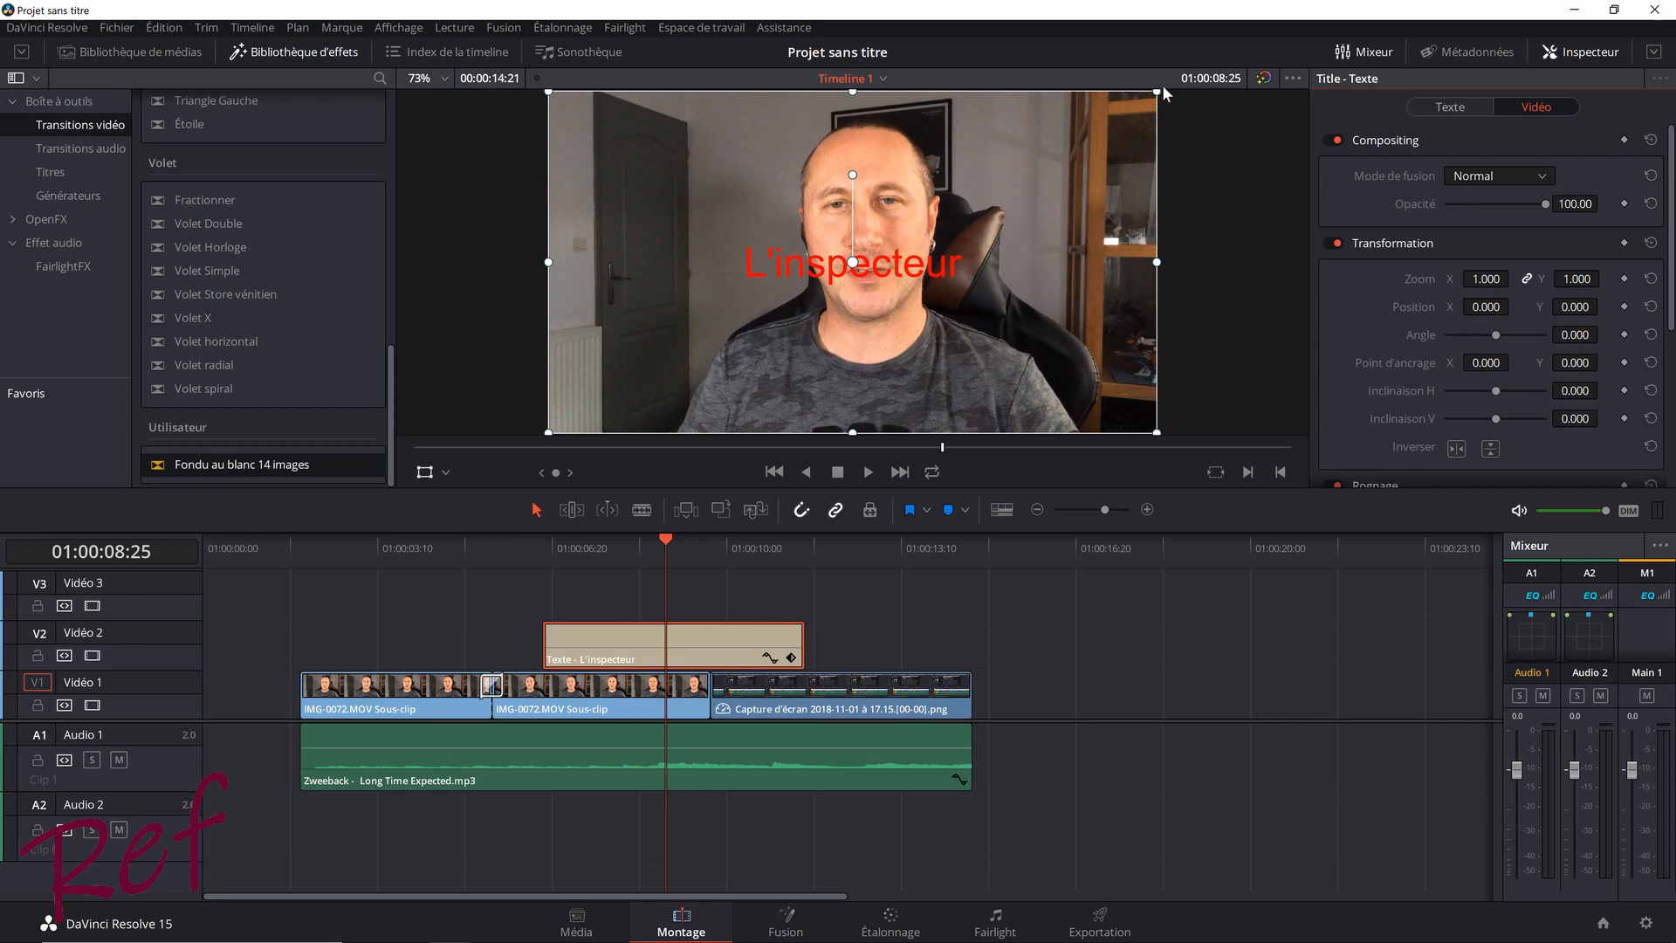
pyautogui.click(1451, 106)
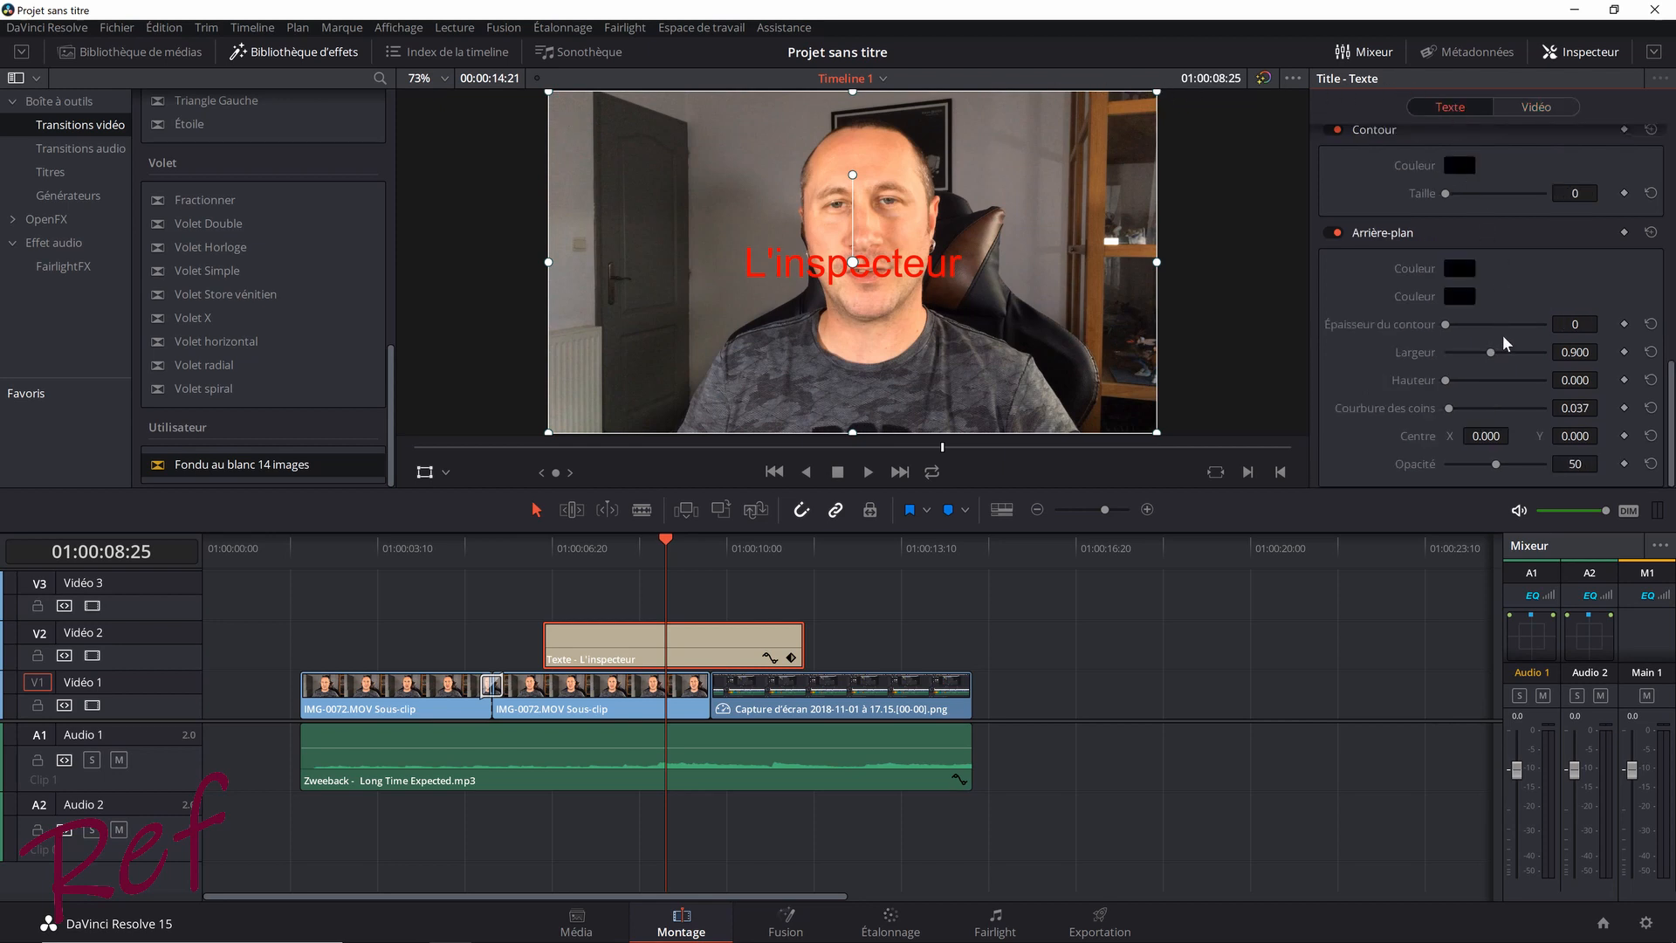
# Anchor the title's text at its bottom and left edges, and set the text angle to 50.
pyautogui.scroll(6, 1502, 334)
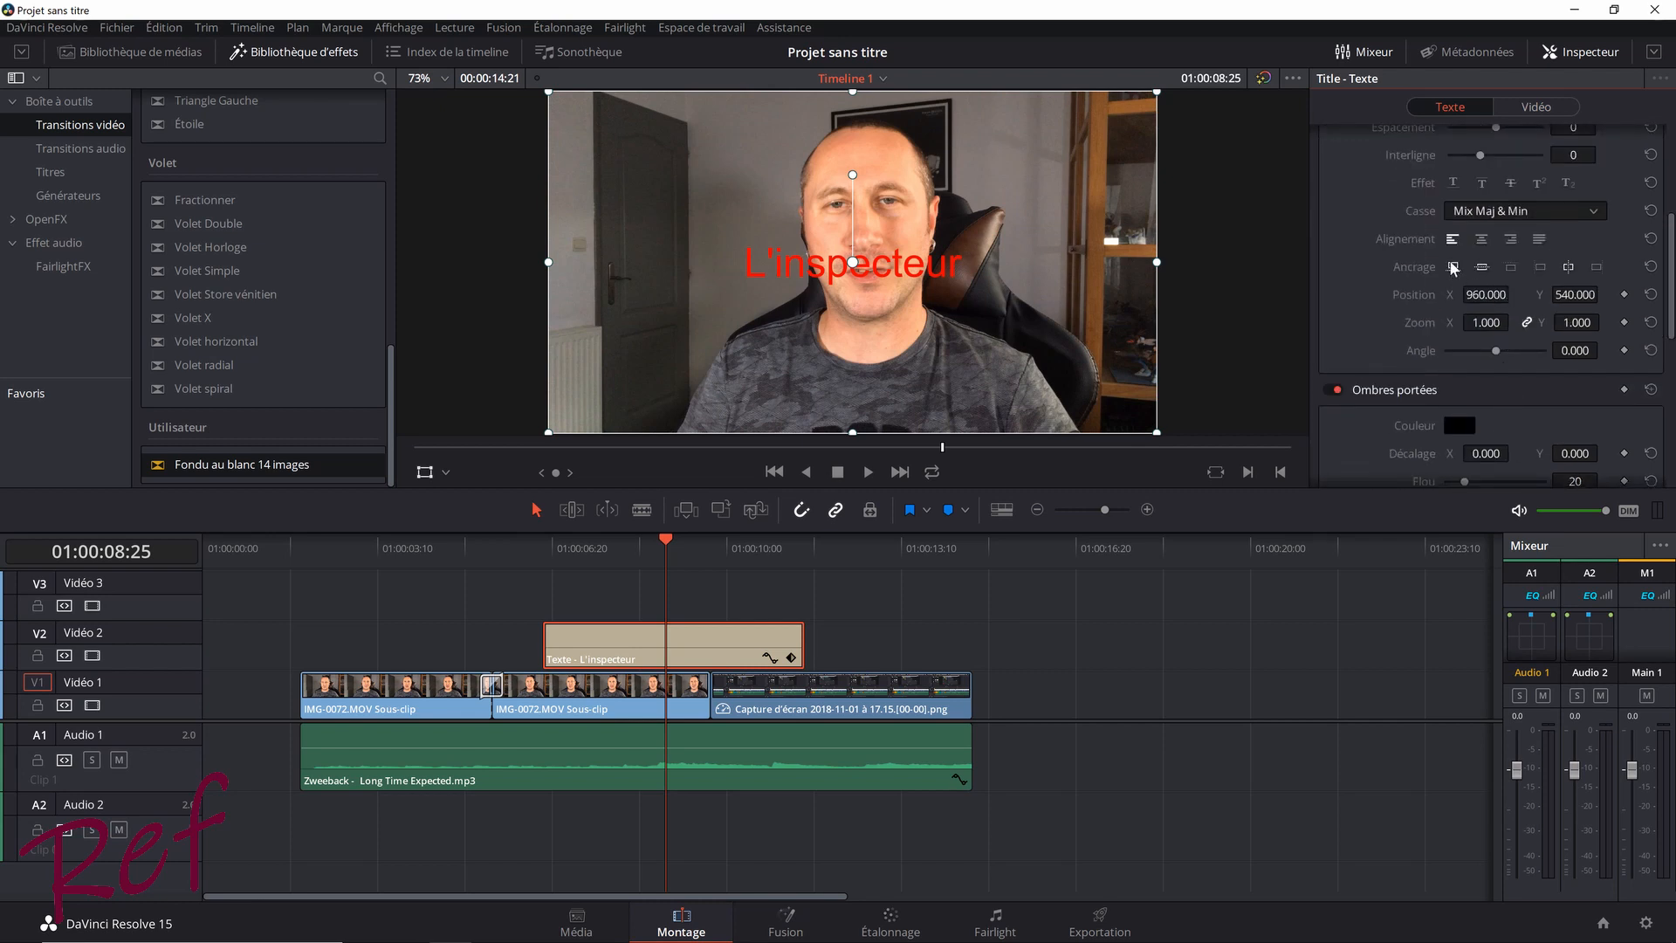
pyautogui.click(1453, 267)
pyautogui.click(1540, 267)
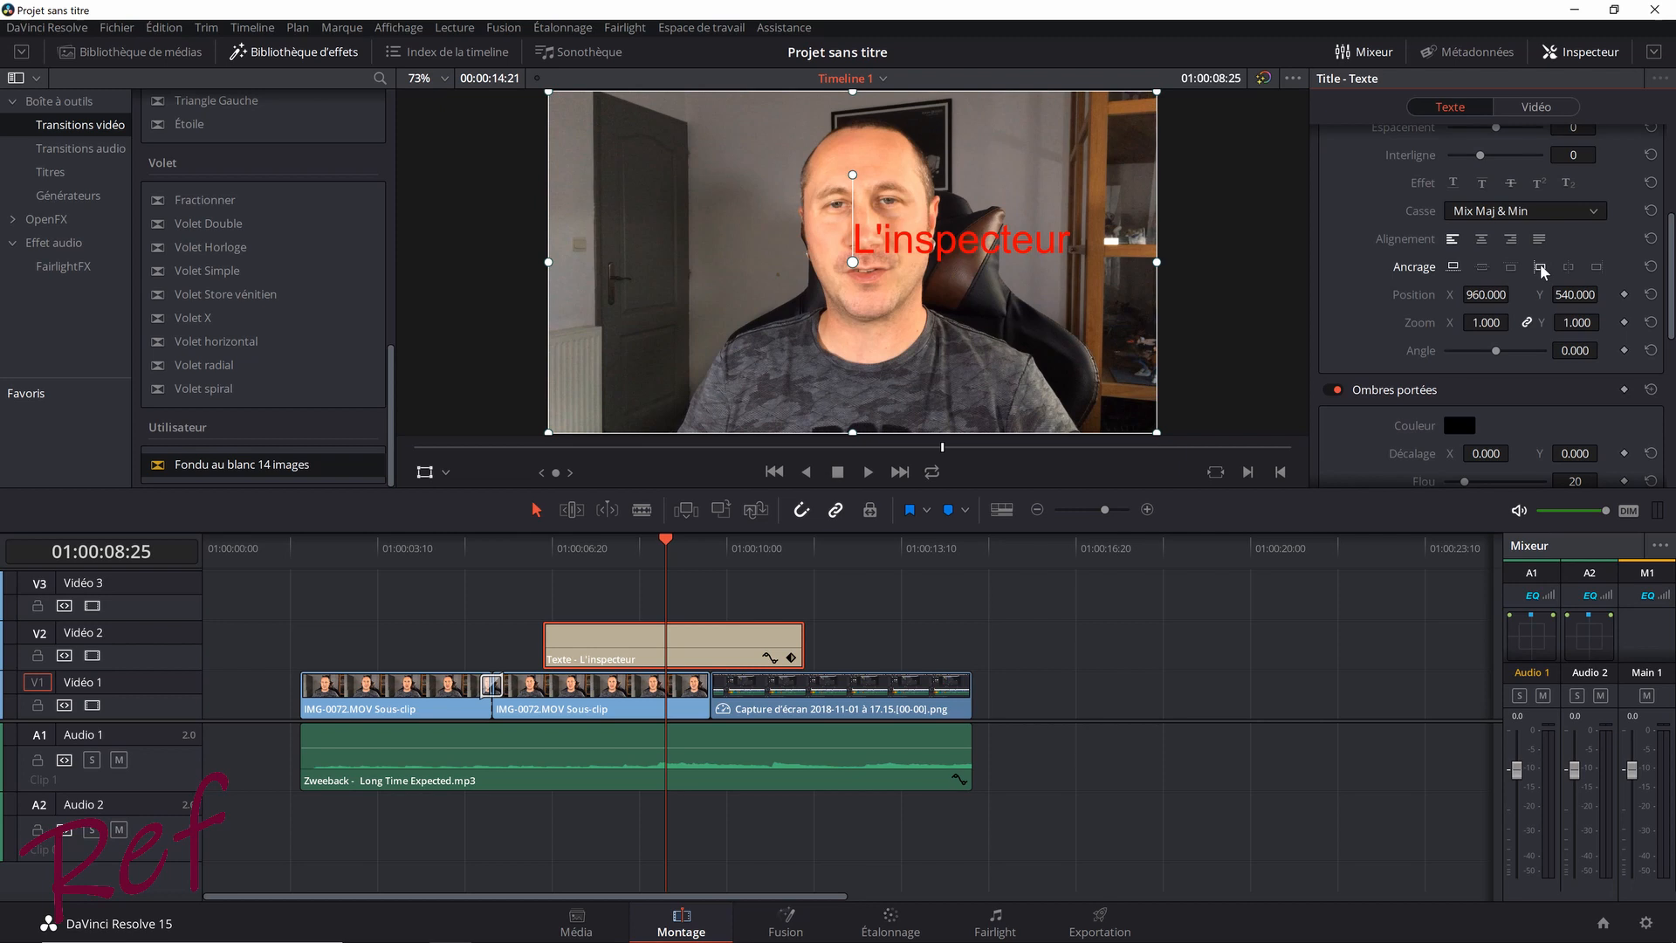
pyautogui.click(1573, 350)
pyautogui.write('50')
pyautogui.press('Return')
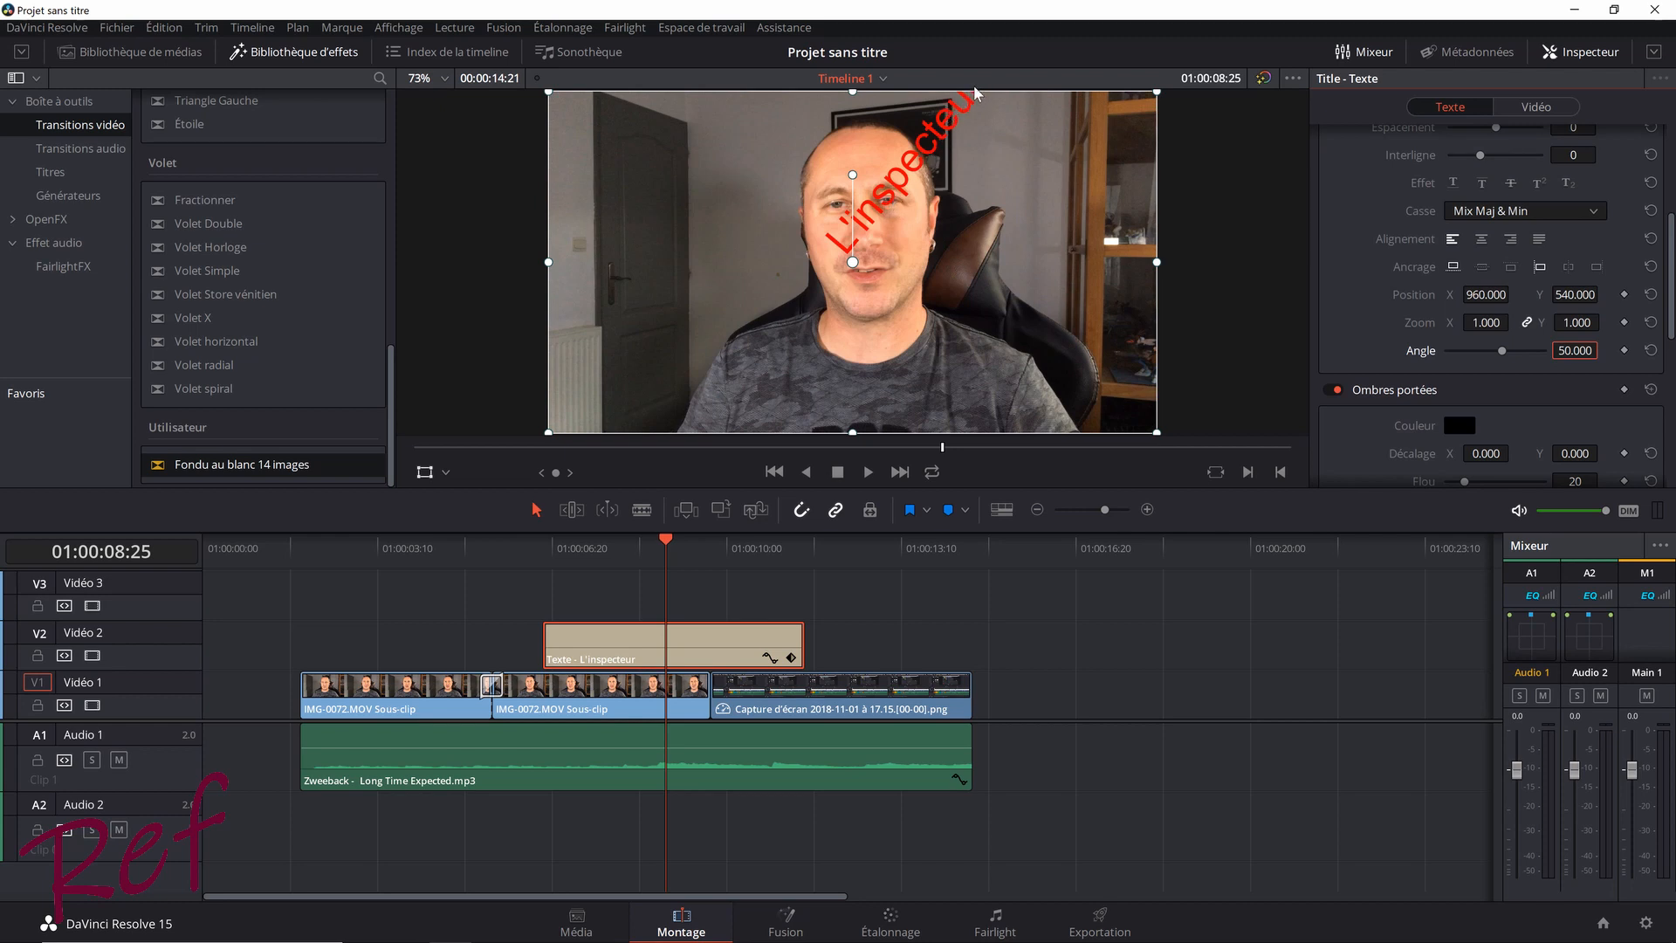
# Set the title's video Transformation angle to -50, and undo the angle and anchor changes.
pyautogui.click(1536, 107)
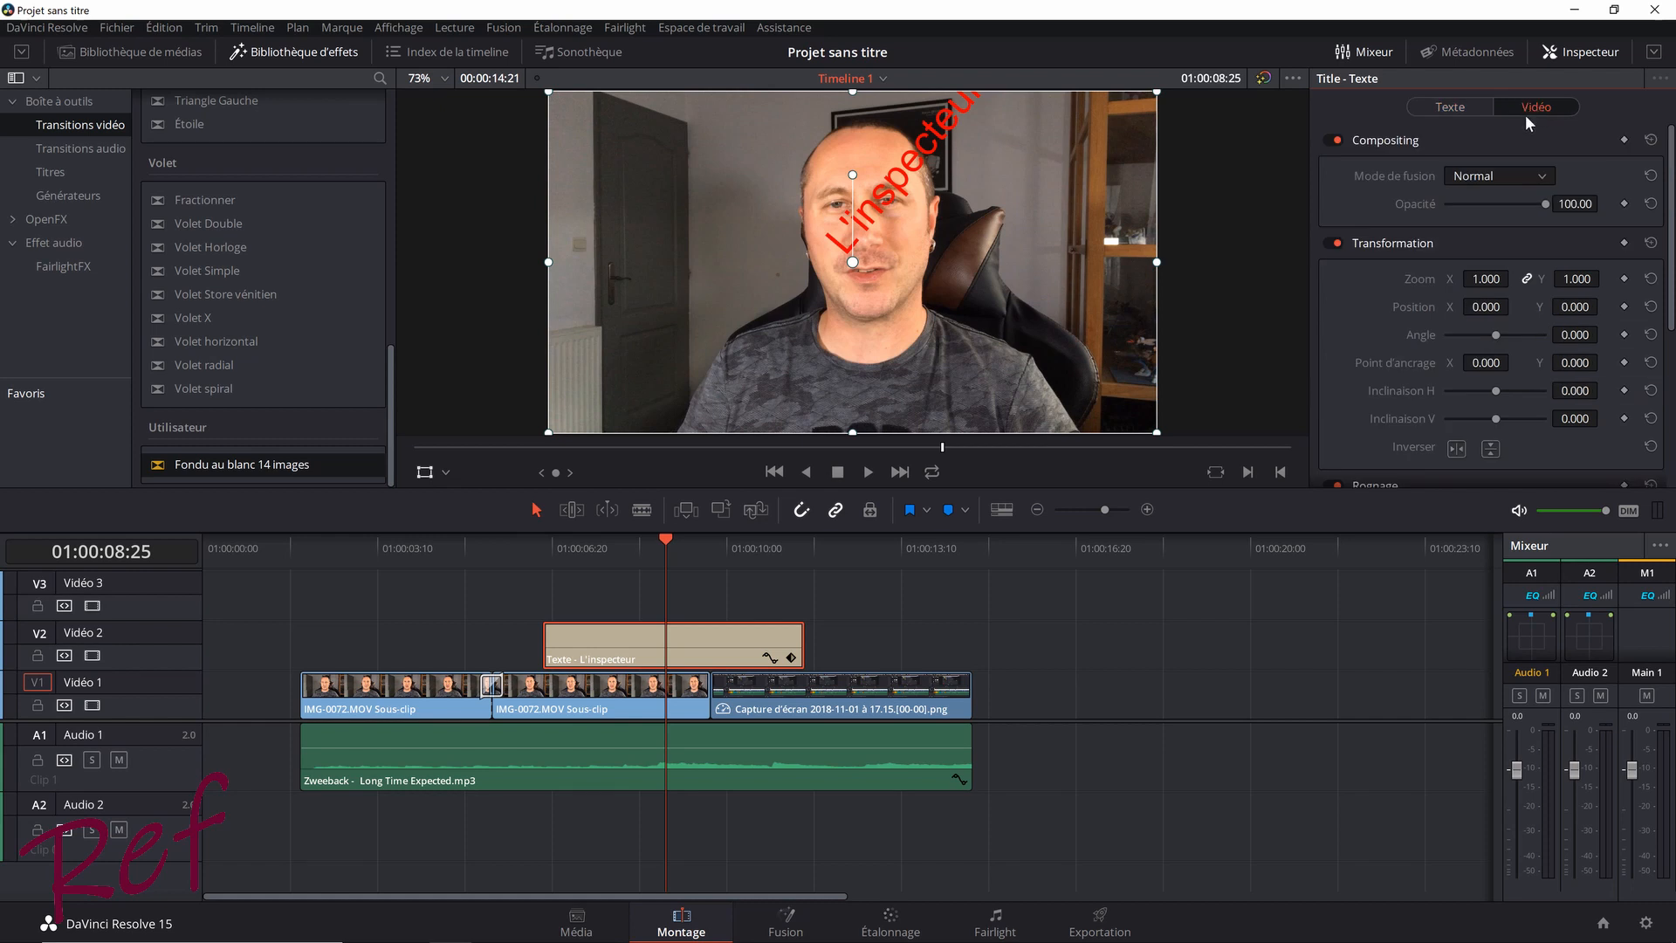
pyautogui.click(1571, 335)
pyautogui.write('-50')
pyautogui.press('Return')
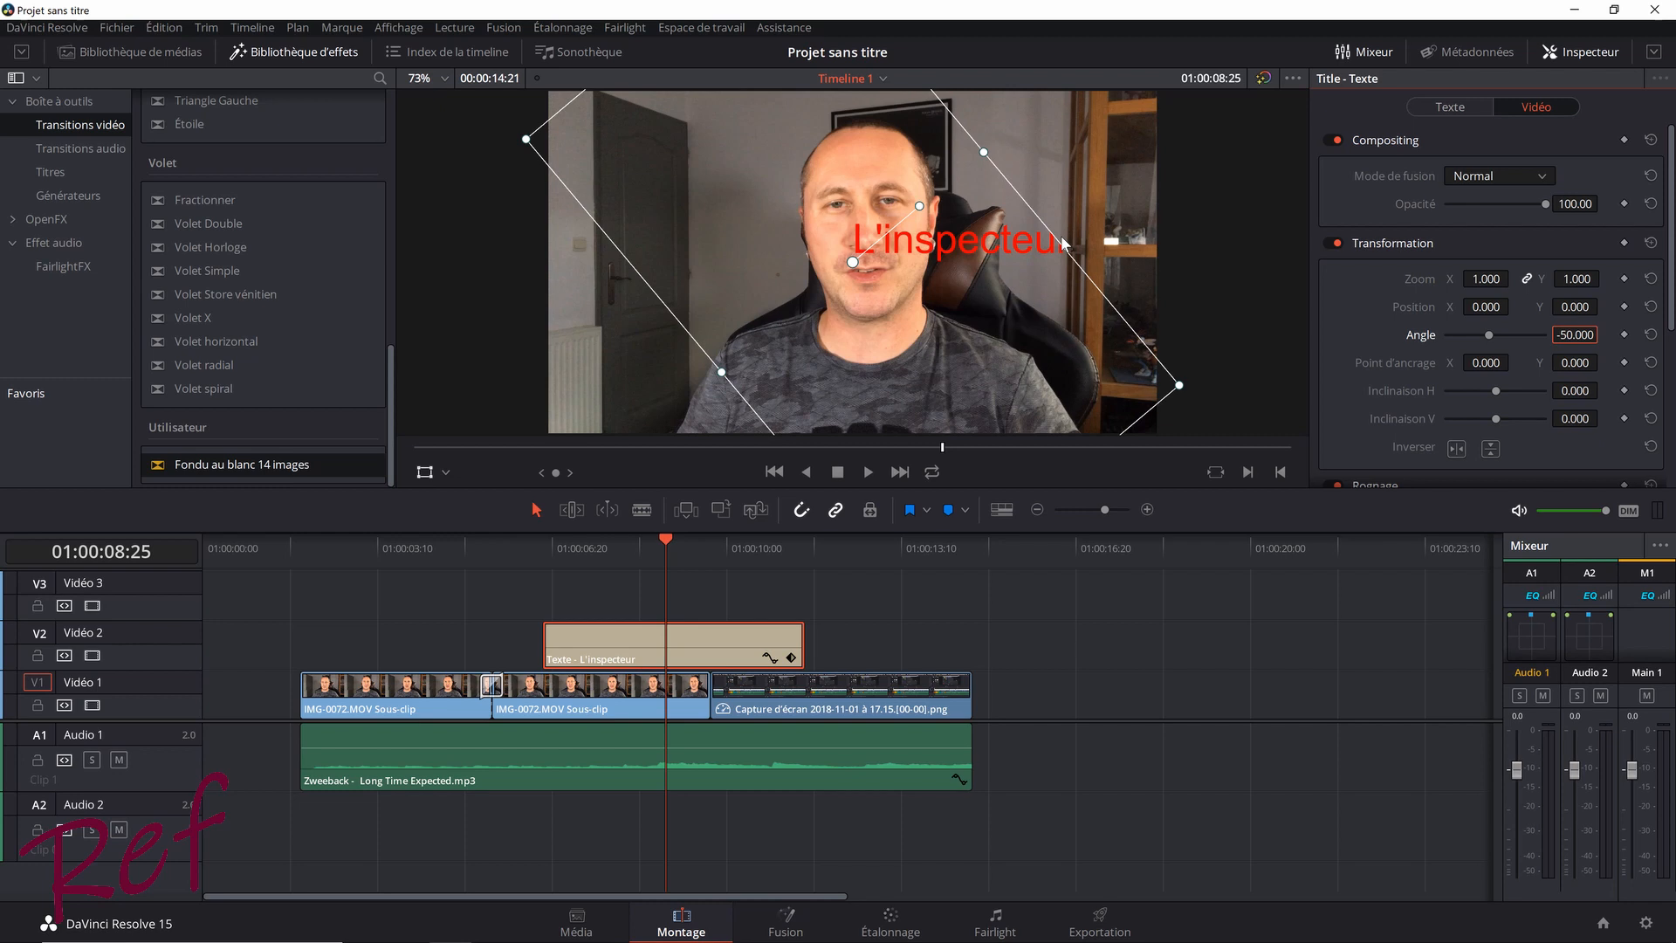
pyautogui.hotkey('ctrl', 'z')
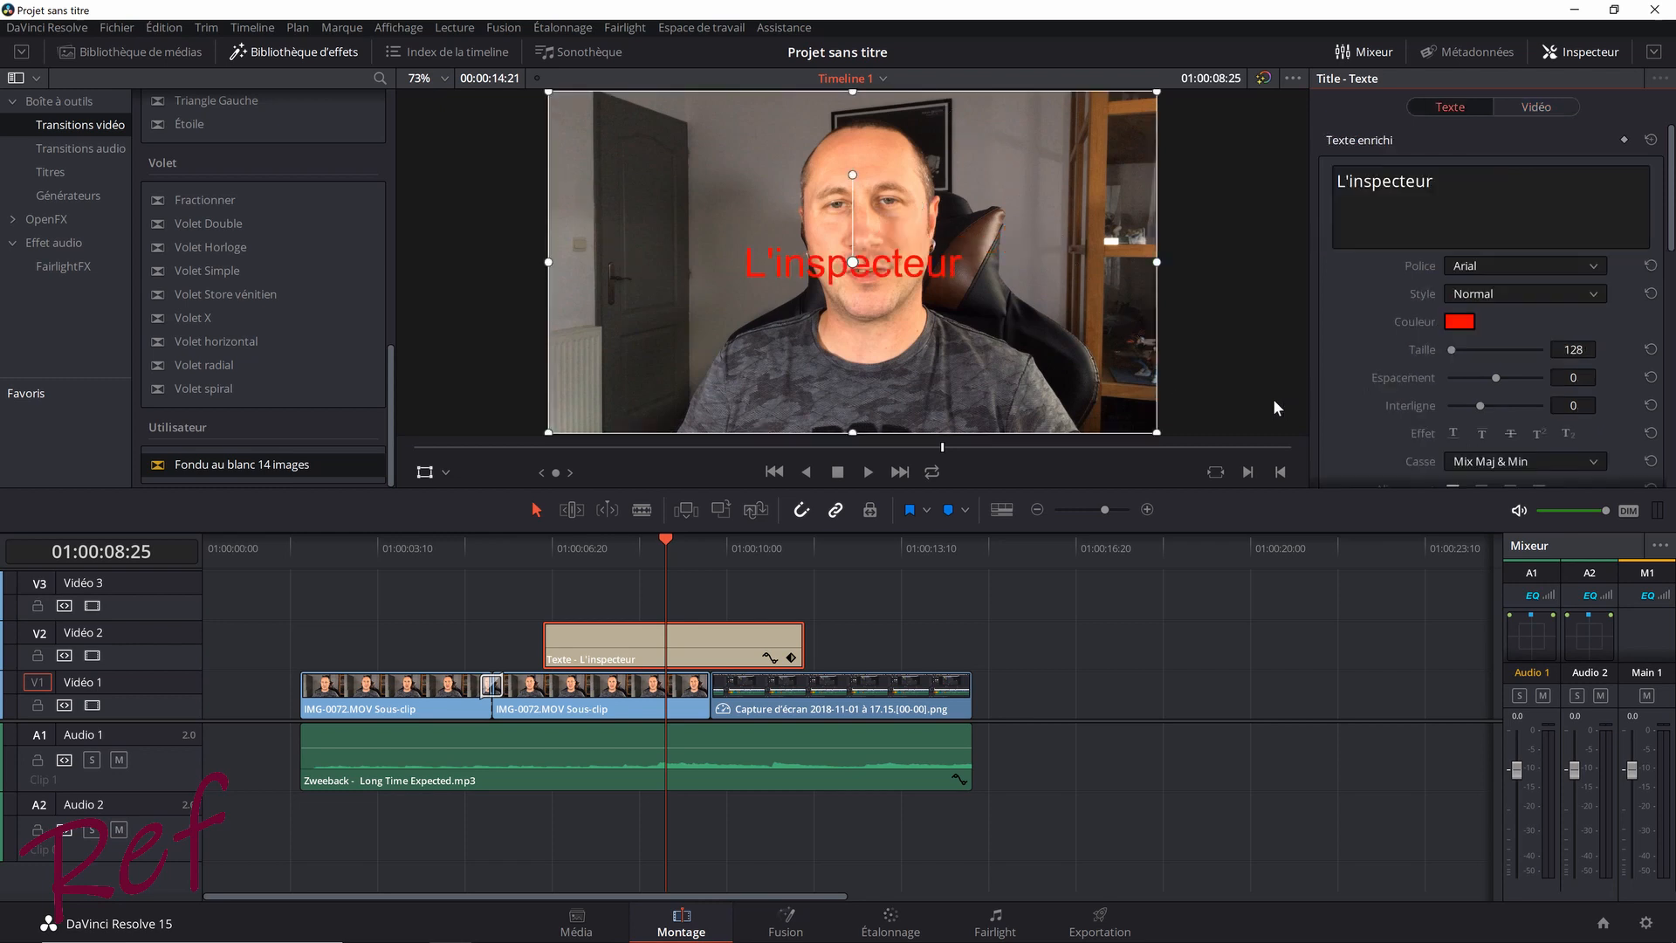
# Select the transition between the first two clips and examine its alignment and video transition type options.
pyautogui.click(485, 687)
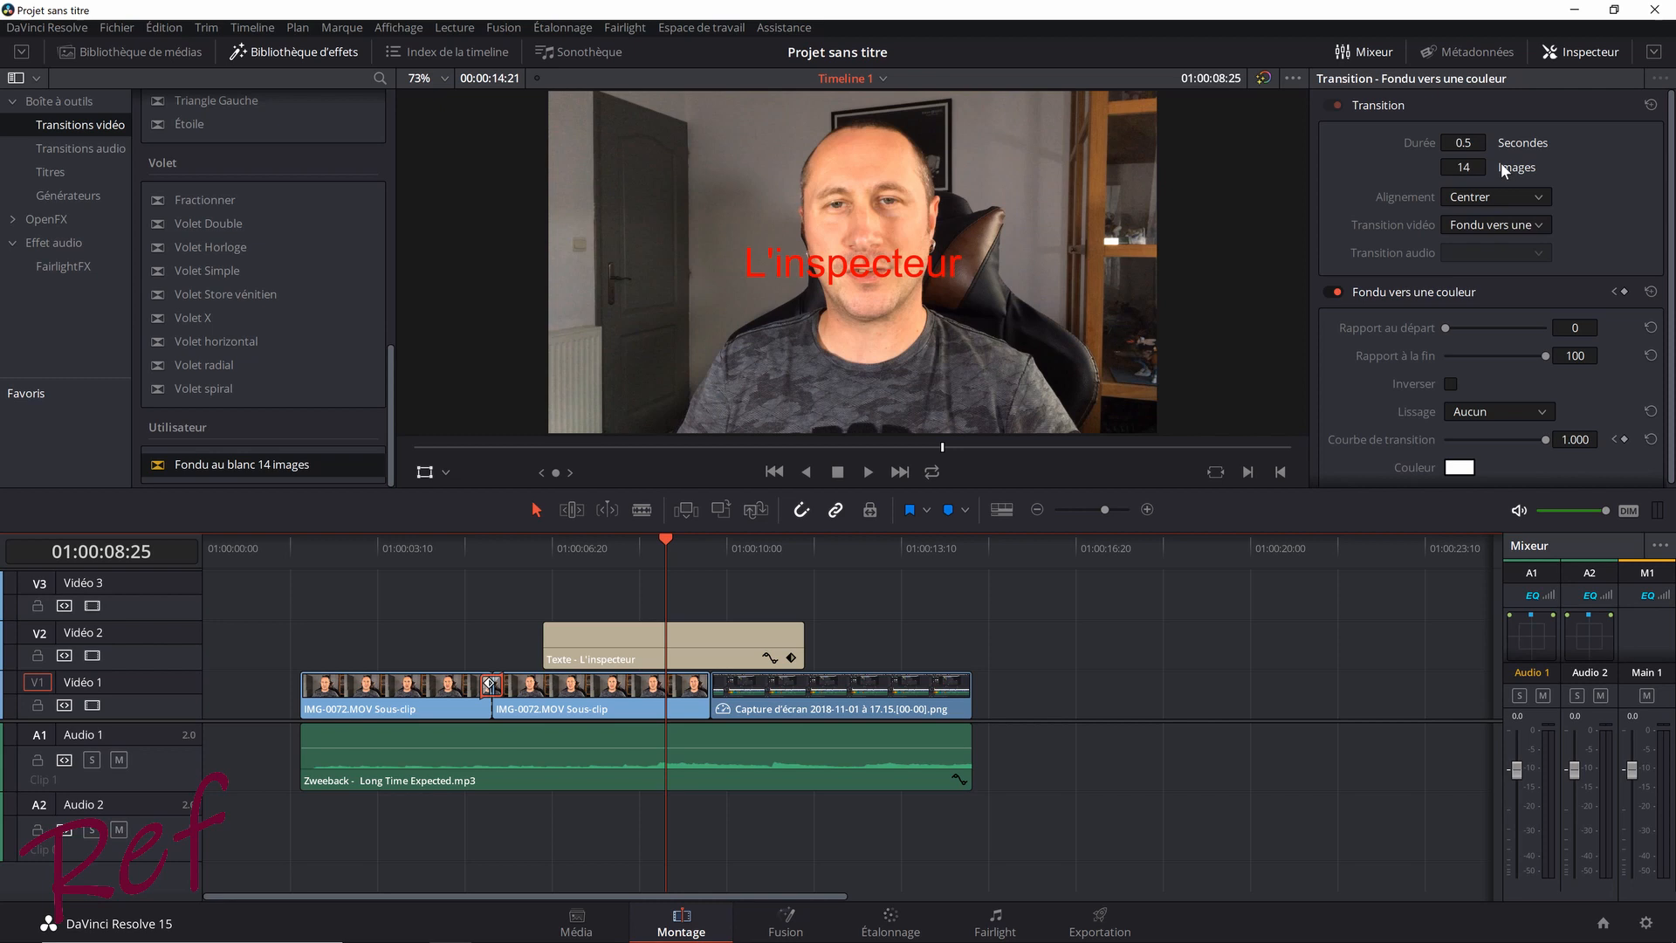
pyautogui.click(1538, 197)
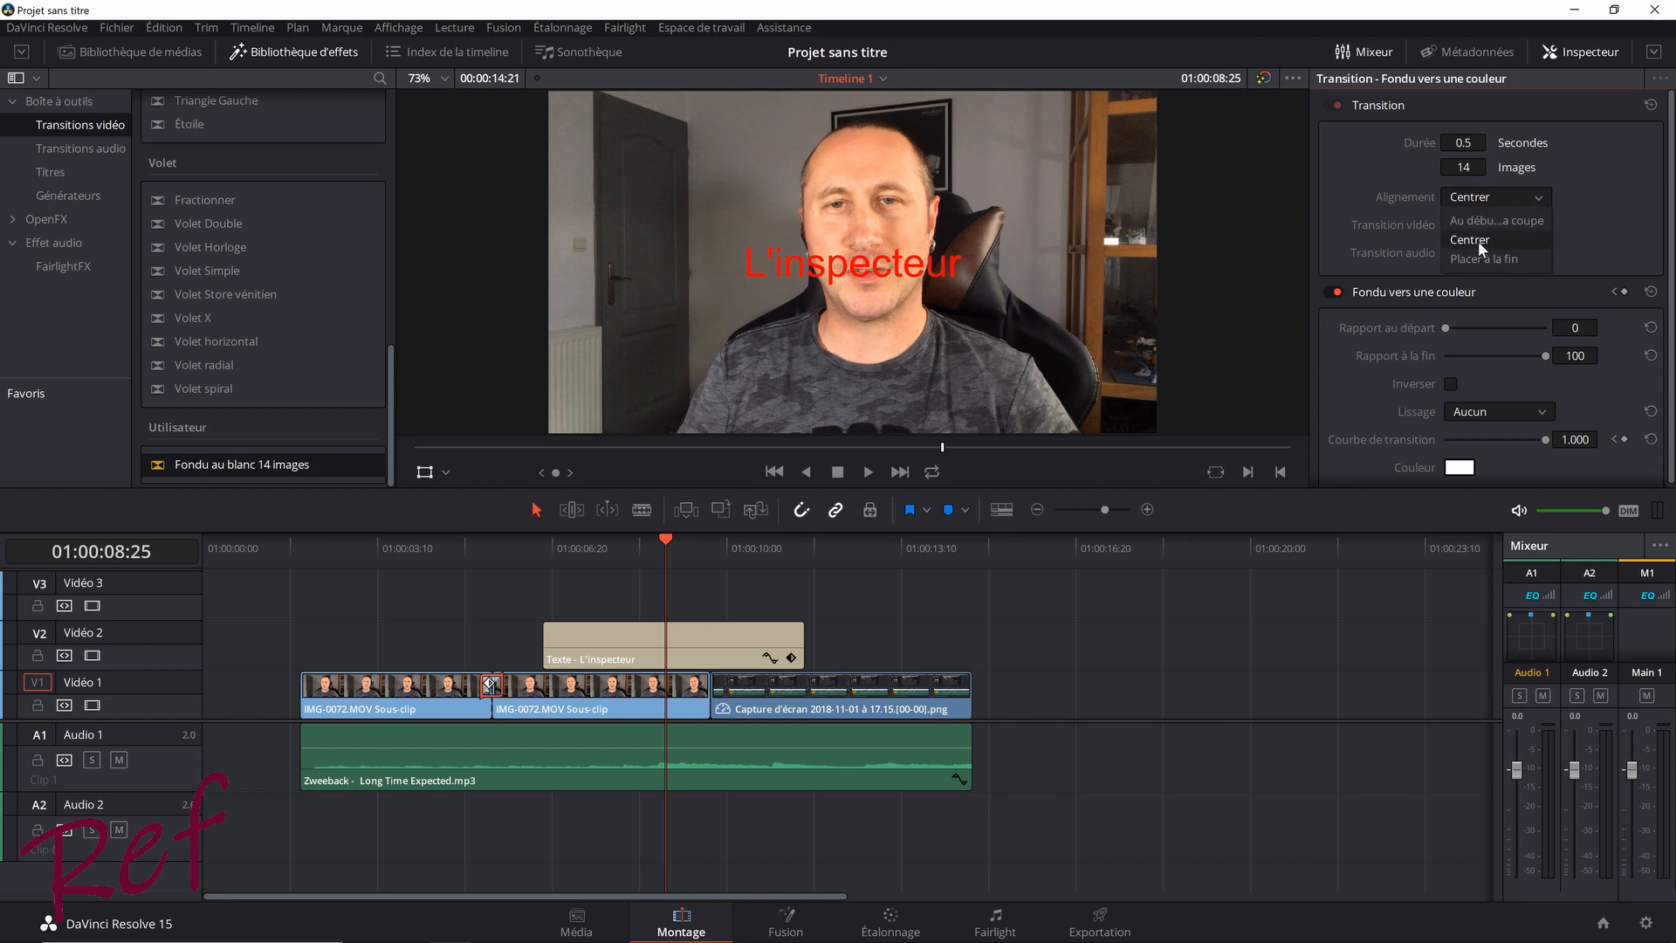
pyautogui.click(1541, 203)
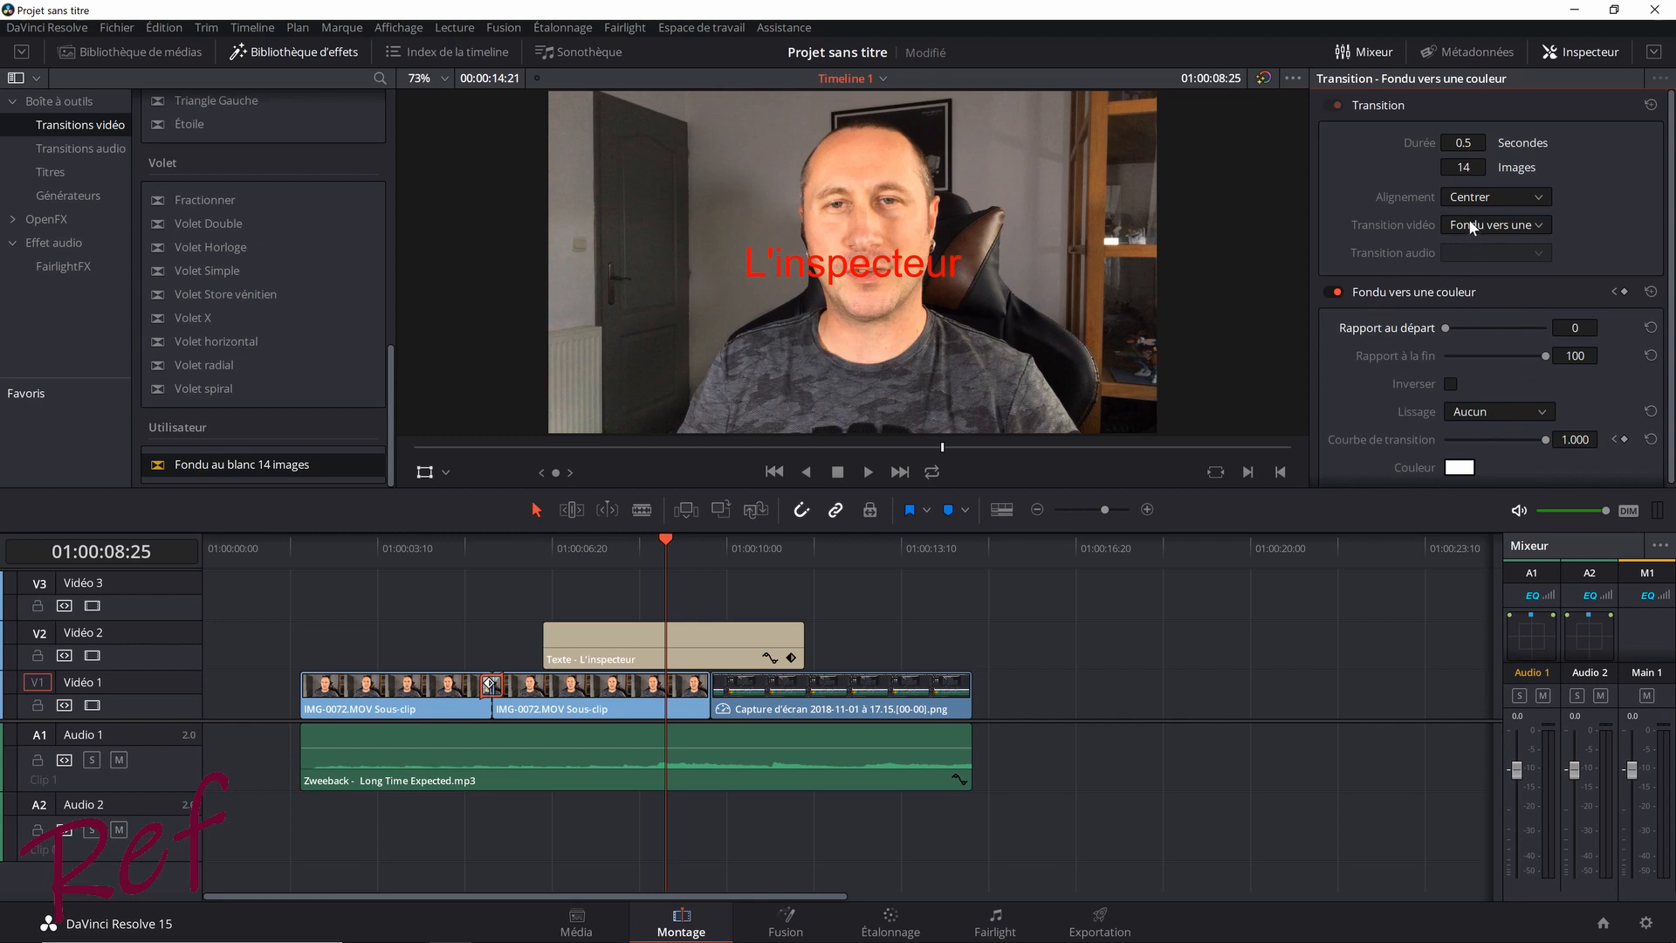
pyautogui.click(1538, 223)
pyautogui.click(1537, 223)
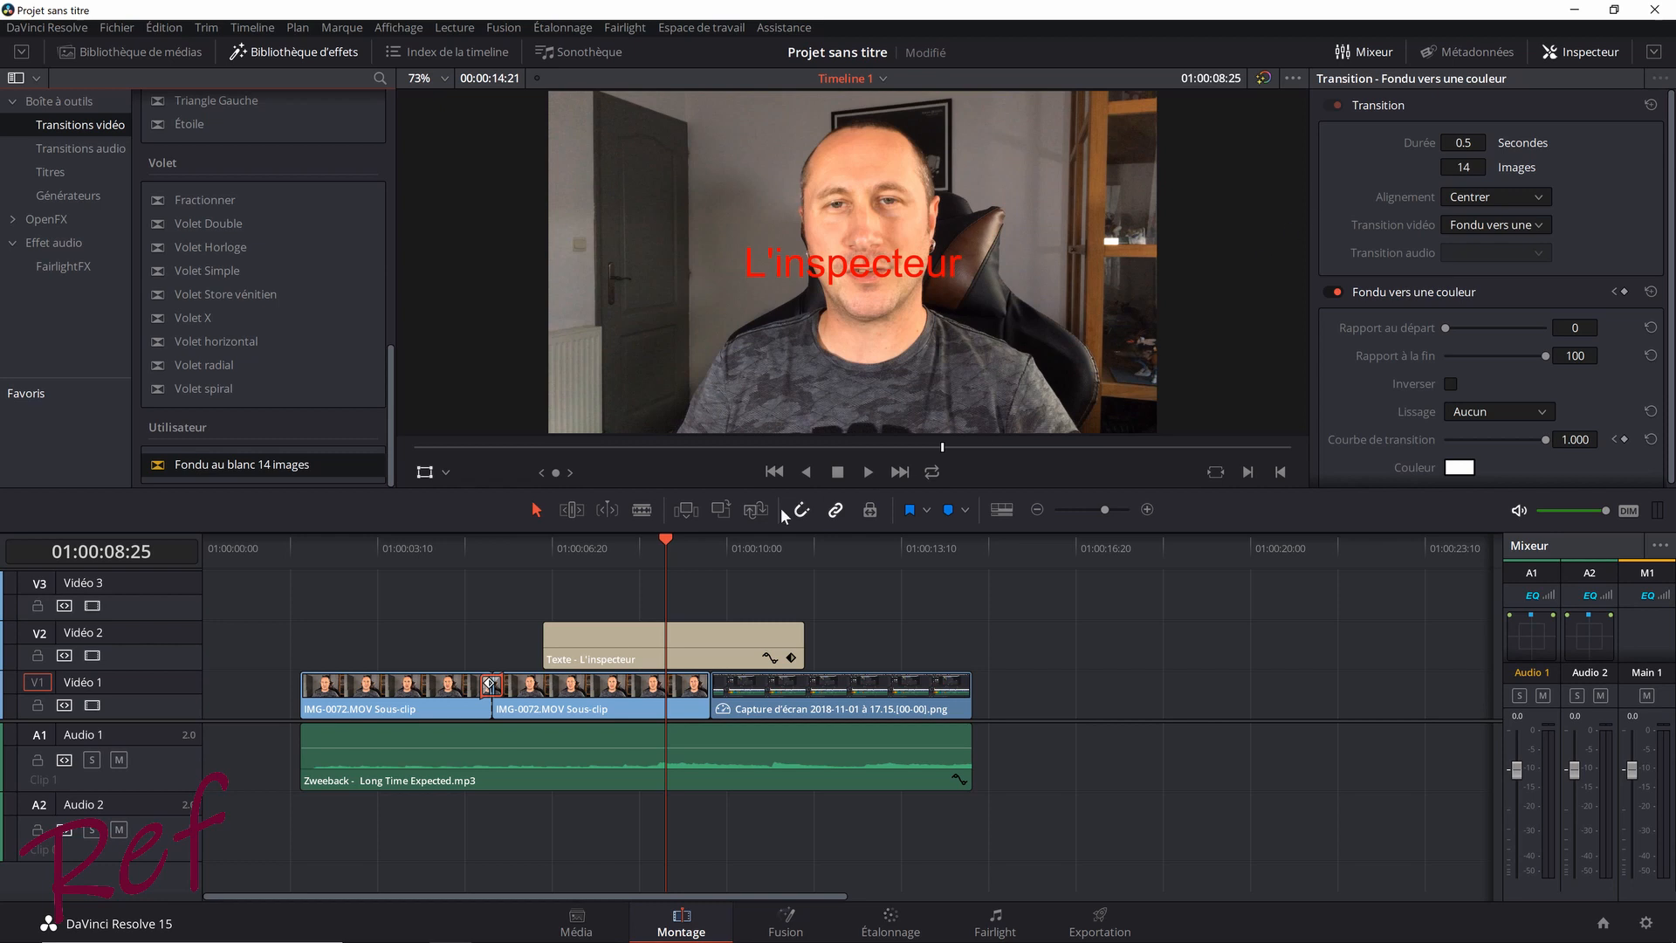
# Apply the OpenFX Flou directionnel filter to the first clip on Vidéo 1 and show its settings with the playhead at 01:00:03:20.
pyautogui.click(360, 685)
pyautogui.click(393, 543)
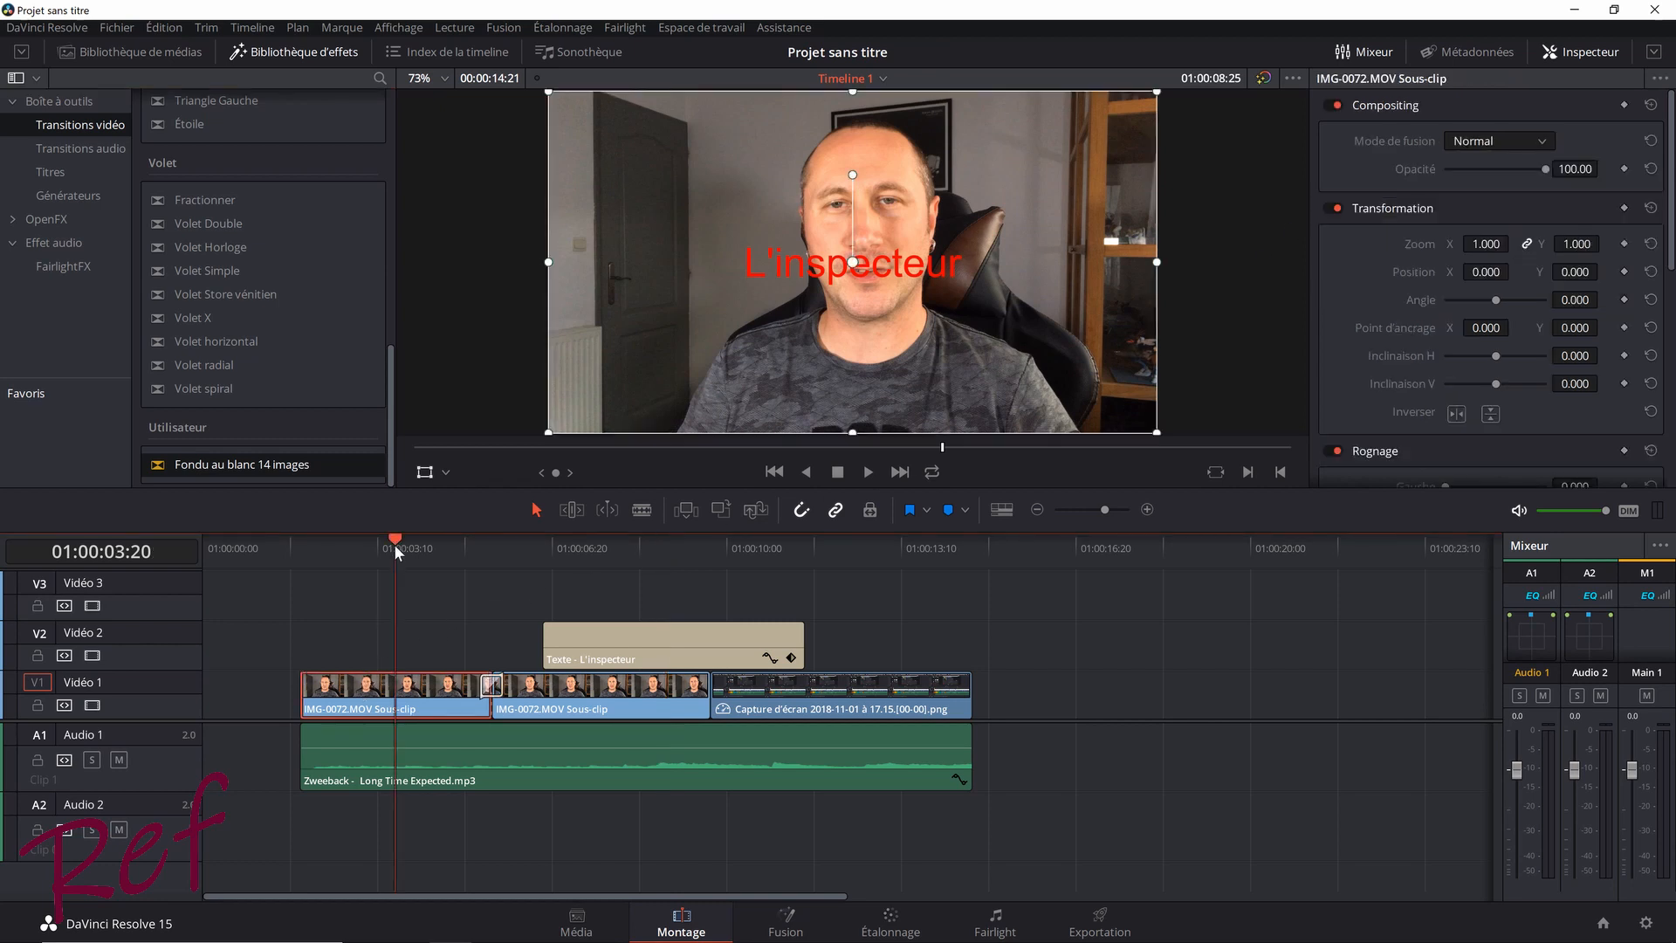
pyautogui.click(45, 218)
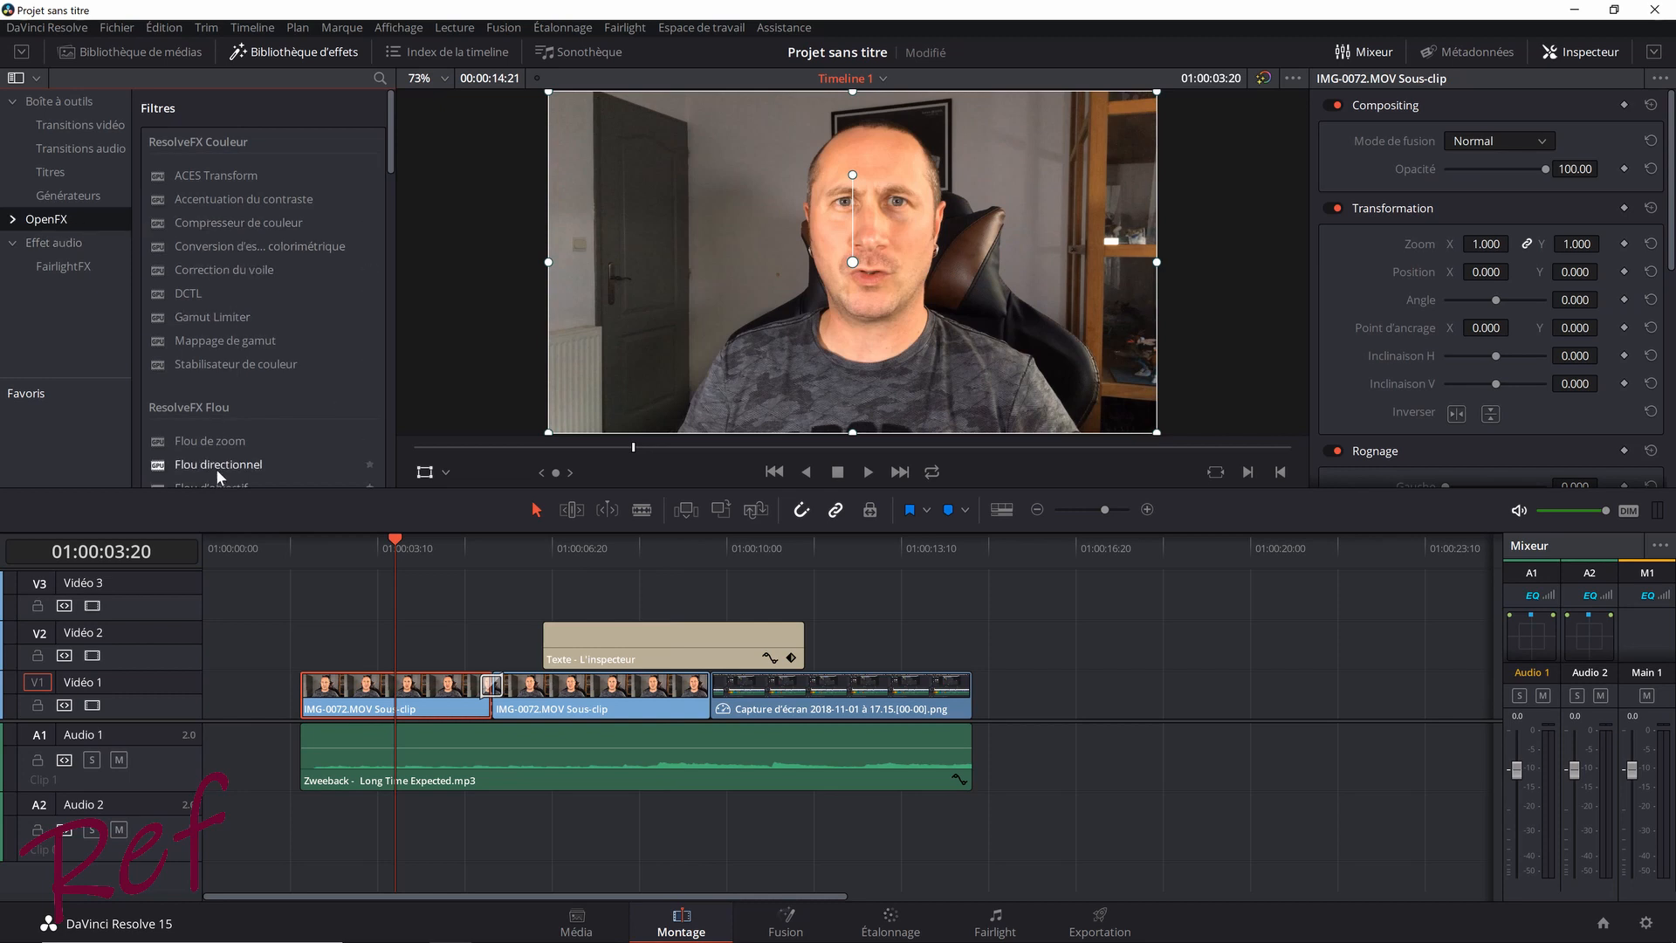
pyautogui.moveTo(217, 462); pyautogui.dragTo(353, 691)
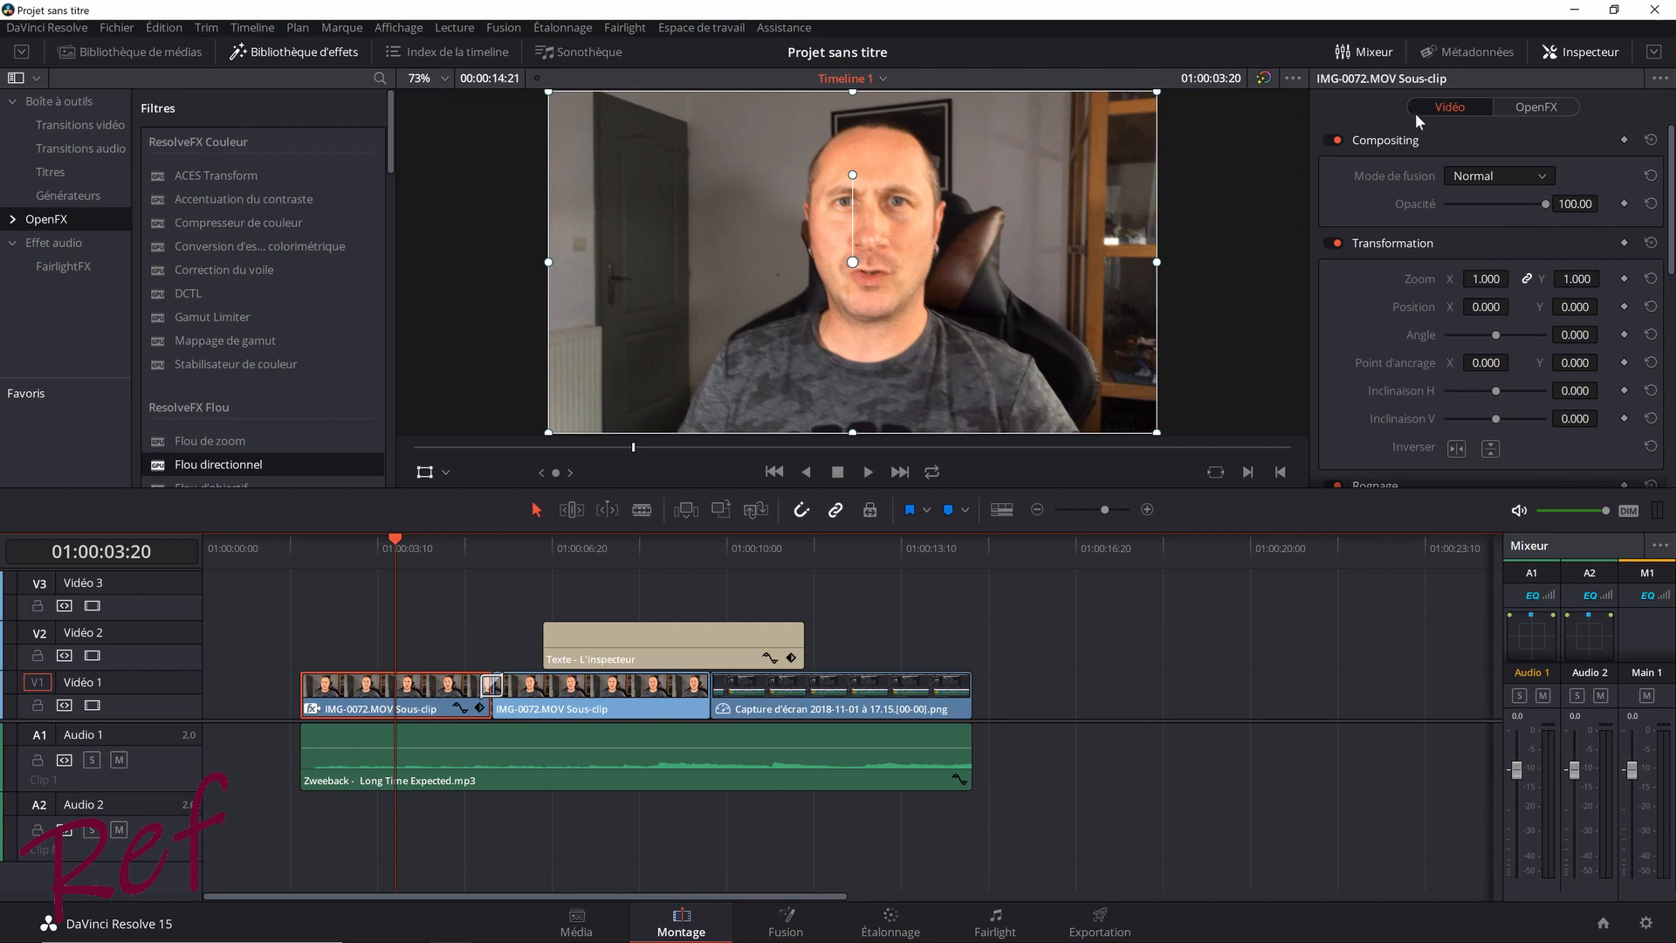
pyautogui.click(1534, 104)
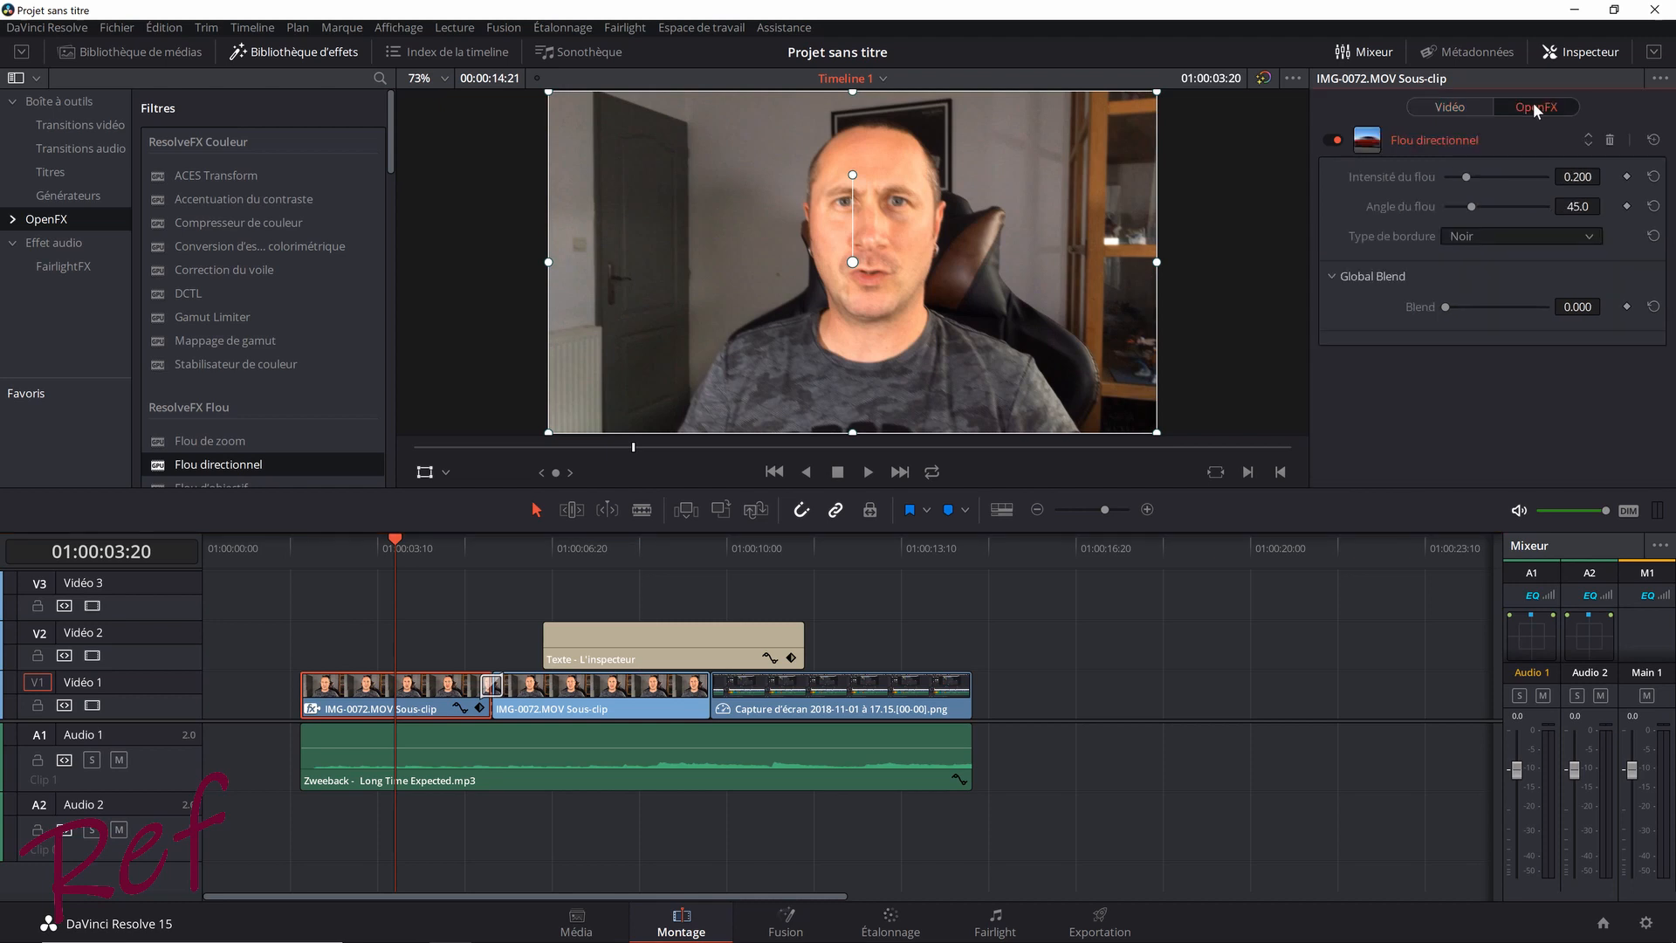